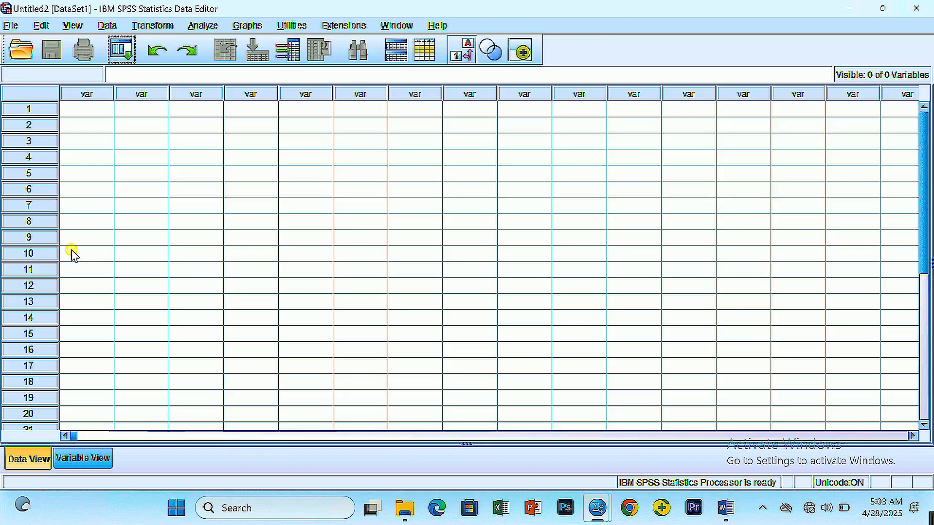
- Switch from the data grid to the variable definition view
left_click(75, 458)
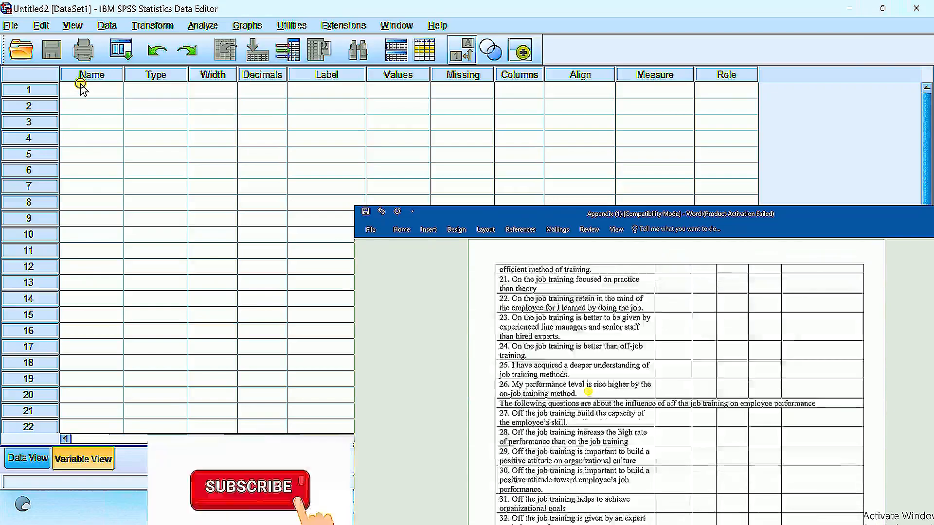
left_click(81, 86)
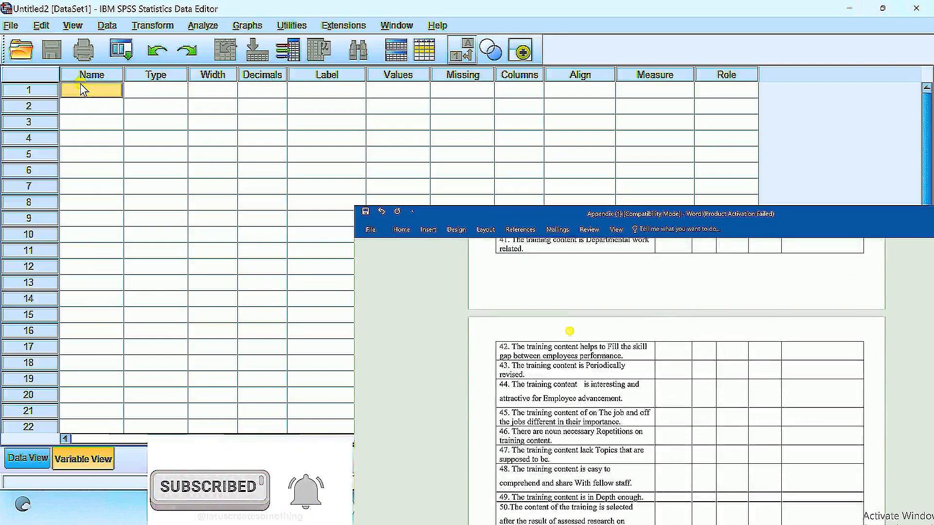
- Examine the variable attribute columns from Type through Role in the empty first row
left_click(174, 78)
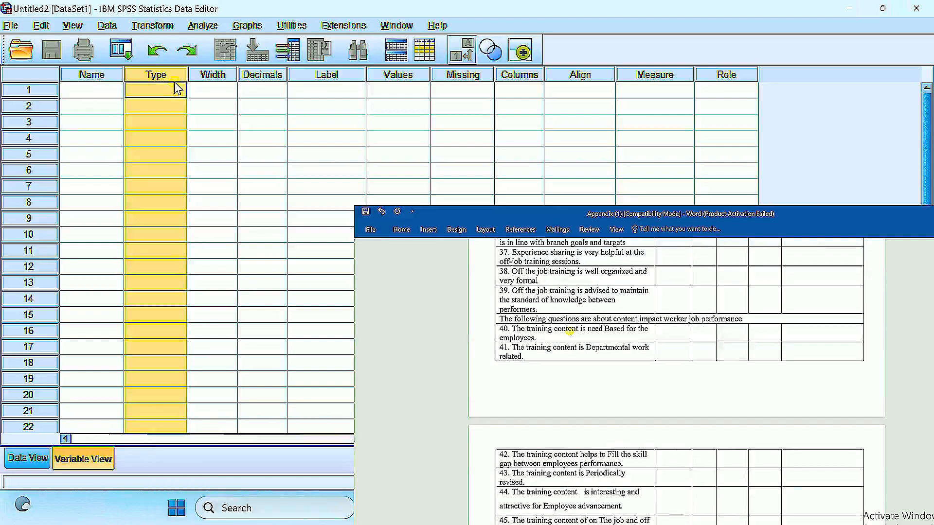
left_click(214, 89)
left_click(265, 89)
left_click(319, 89)
left_click(462, 92)
left_click(527, 92)
left_click(657, 93)
left_click(726, 92)
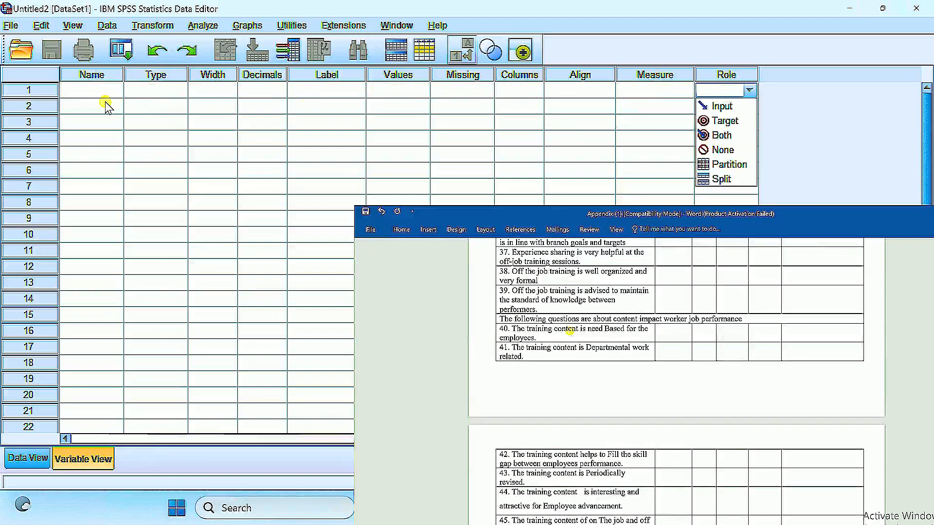
left_click(106, 102)
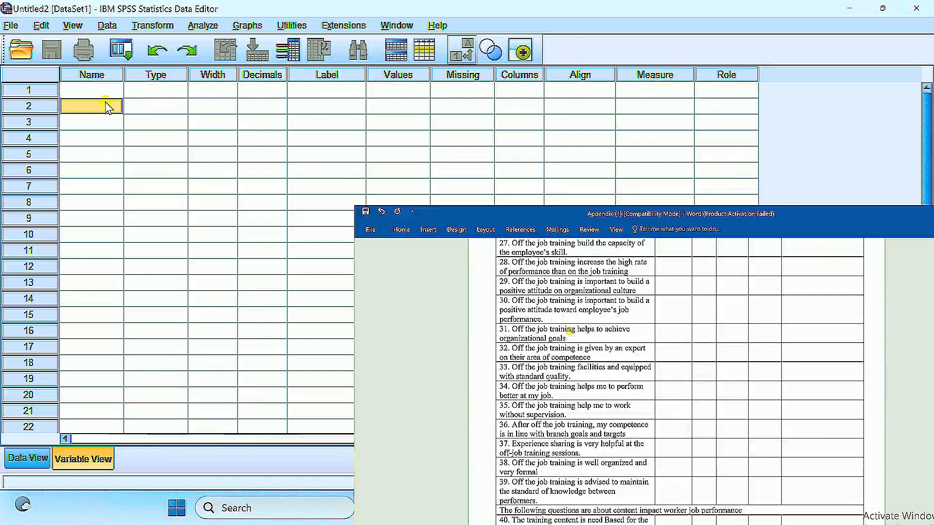
- Define a variable named Gender in the first row
left_click(100, 90)
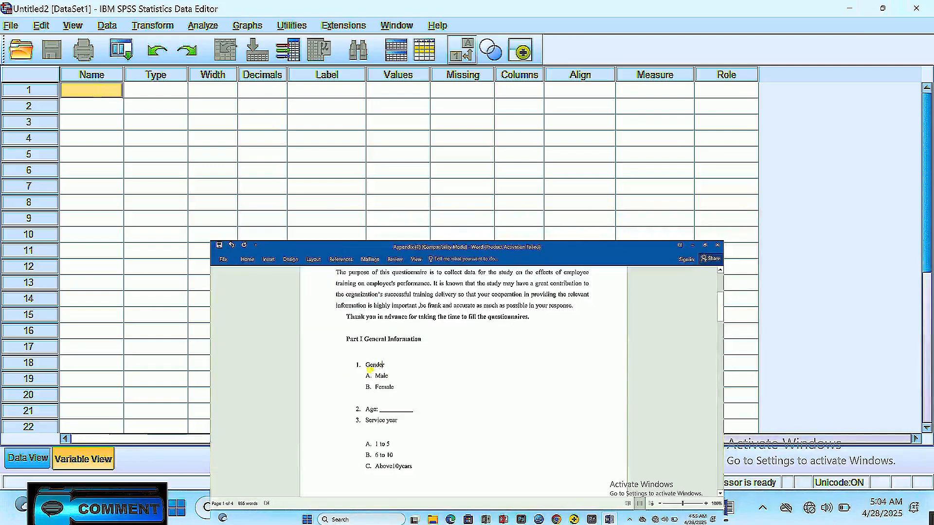
type("Gender")
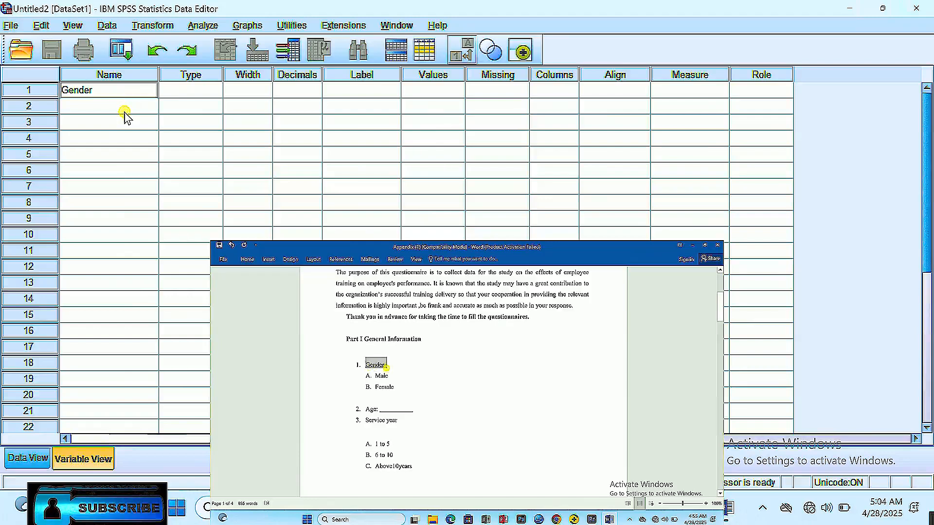
left_click(125, 108)
- Compare the String option with Numeric in the Gender variable's type settings and keep Numeric
left_click(179, 91)
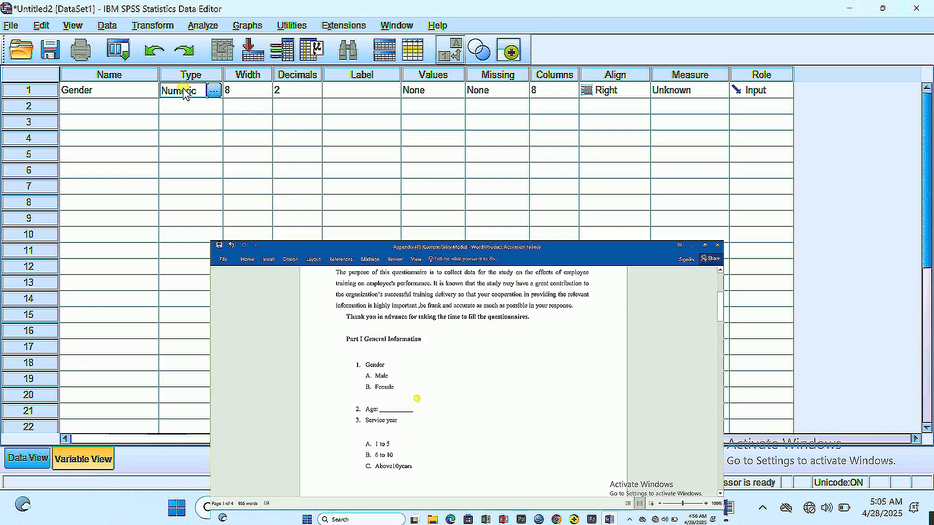
left_click(213, 91)
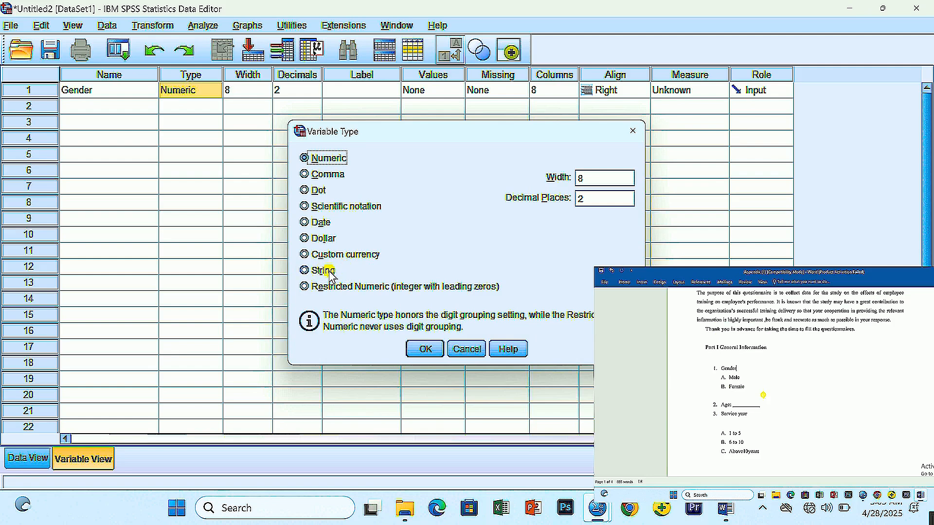
left_click(305, 270)
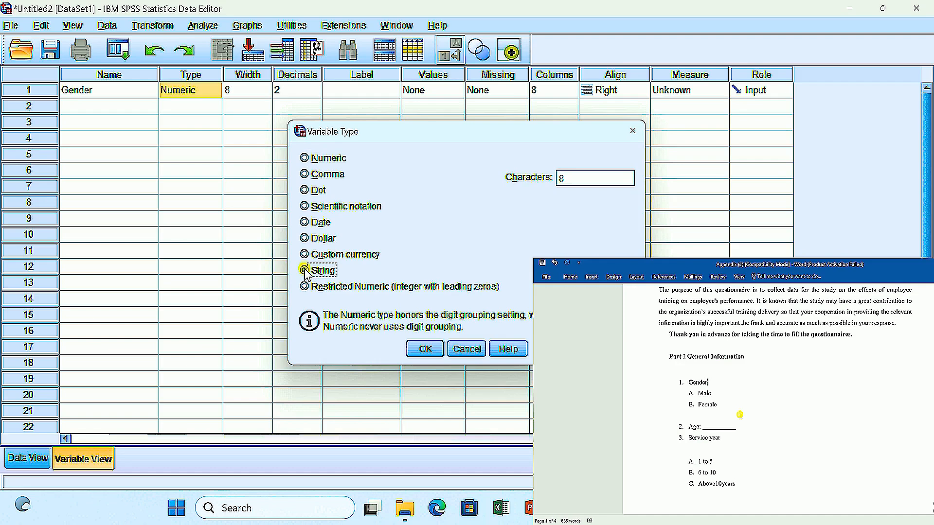
left_click(305, 160)
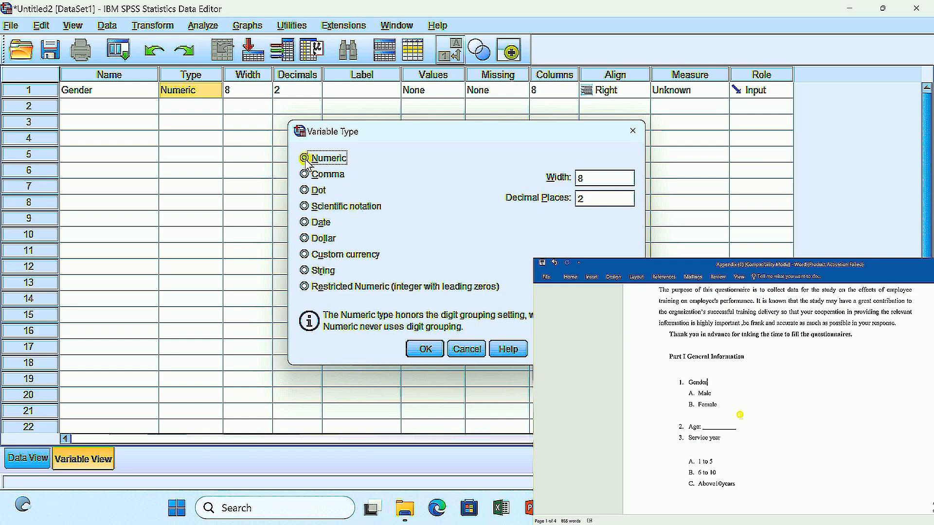
left_click(423, 349)
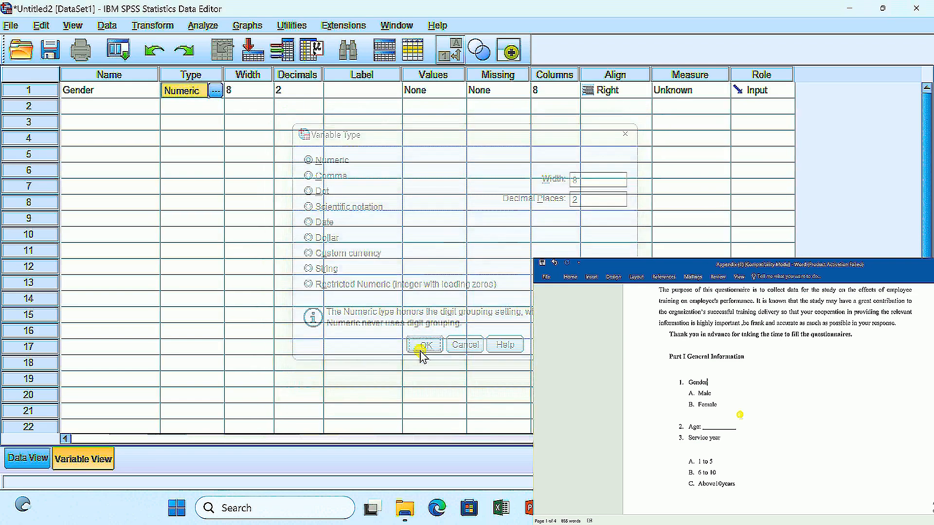
- Set the Gender variable's decimals to 0
left_click(248, 94)
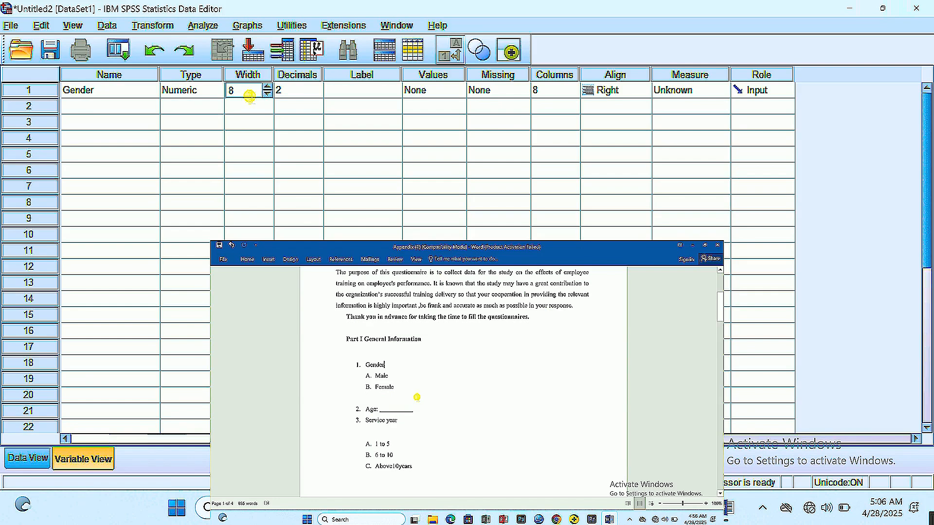
left_click(312, 95)
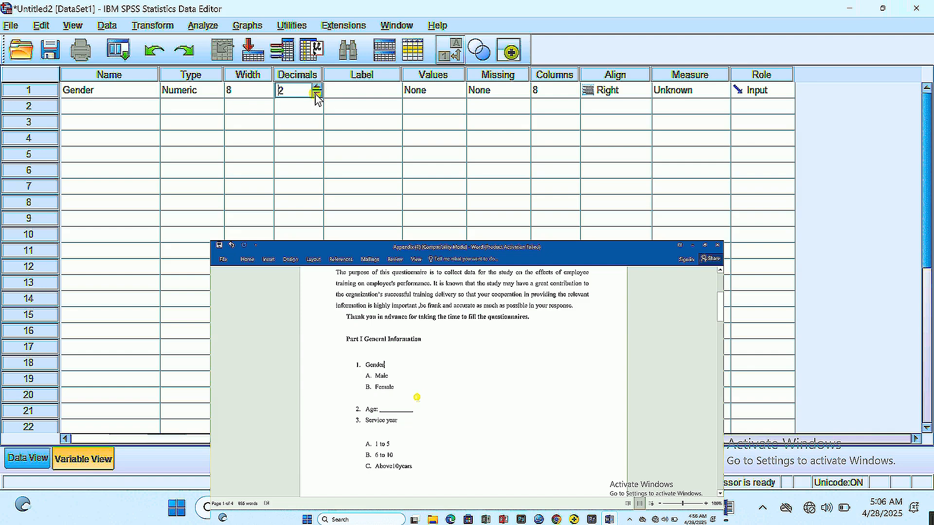
left_click(317, 93)
left_click(316, 93)
left_click(317, 94)
left_click(317, 93)
- Give the Gender variable the label "Gender"
left_click(342, 92)
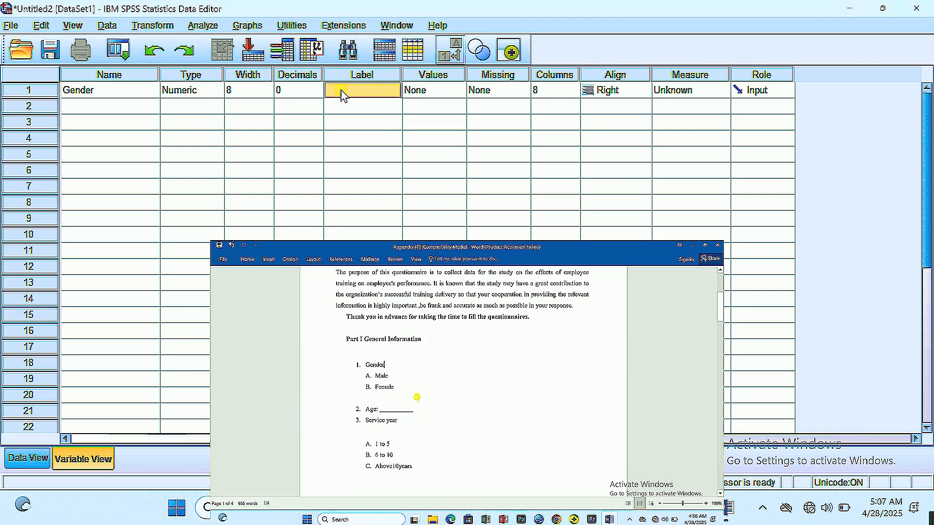
type("Ge")
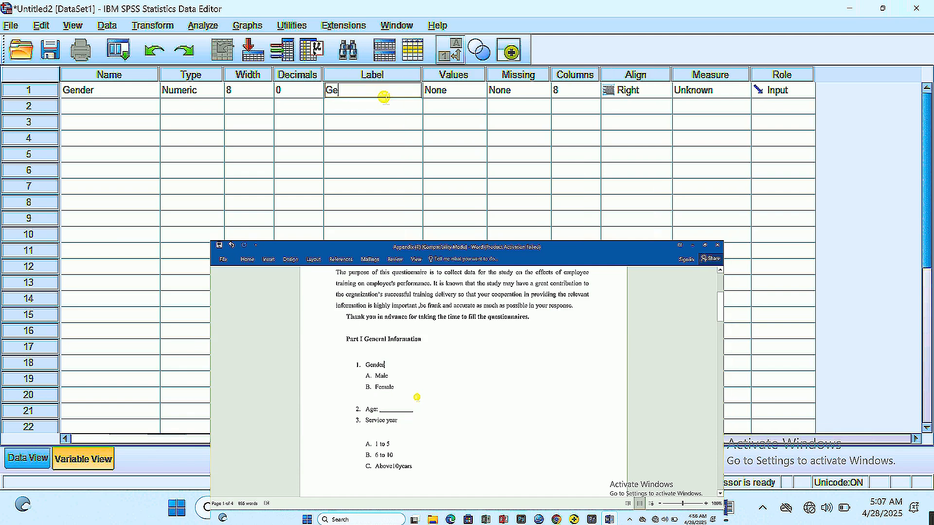
type("nder")
key("Return")
- Add a value label to the Gender variable that codes 1 as "Male"
left_click(449, 91)
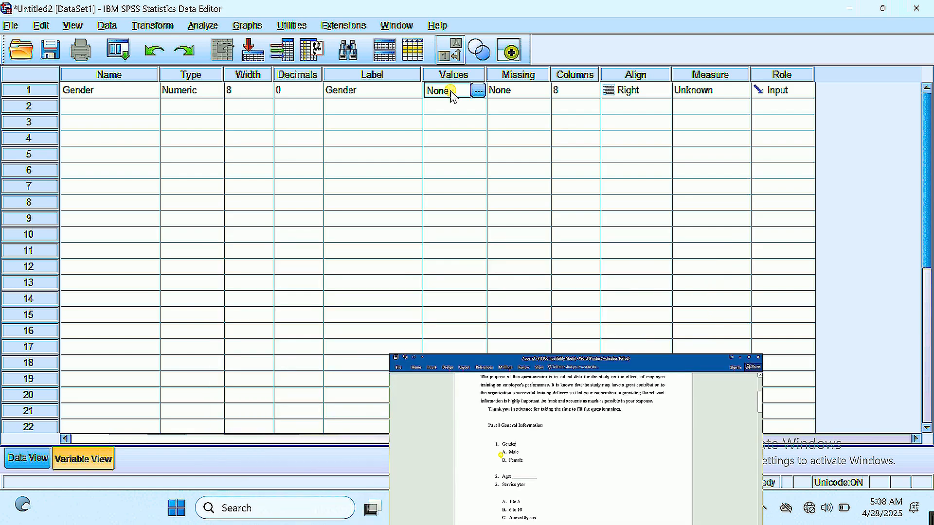
left_click(478, 91)
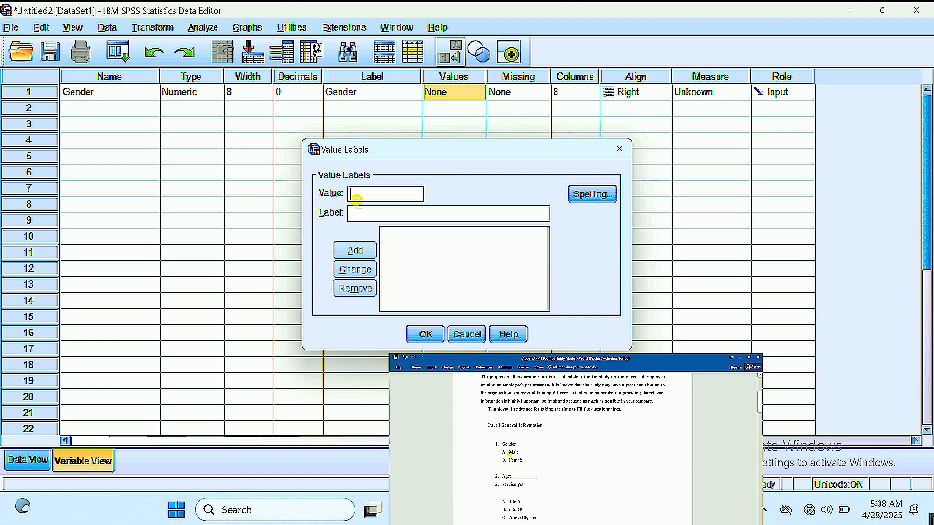
type("1")
left_click(360, 220)
type("Male")
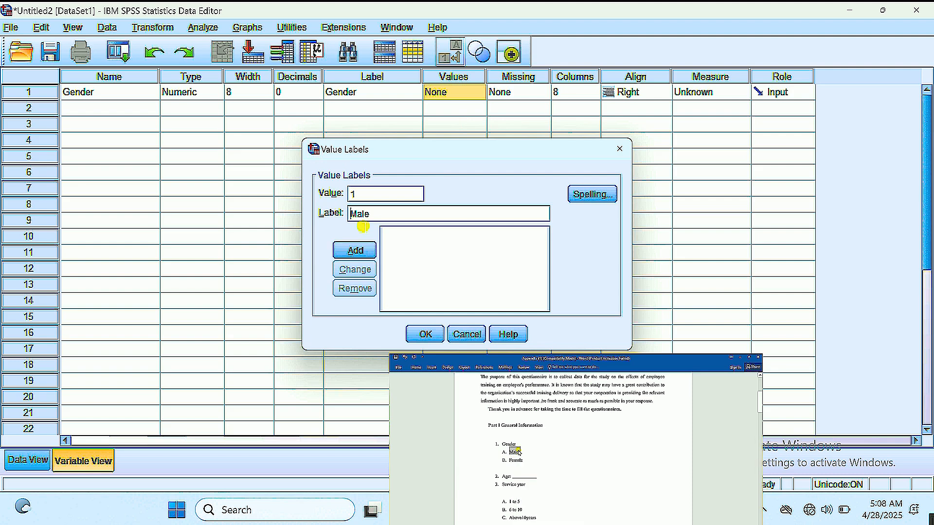
left_click(353, 251)
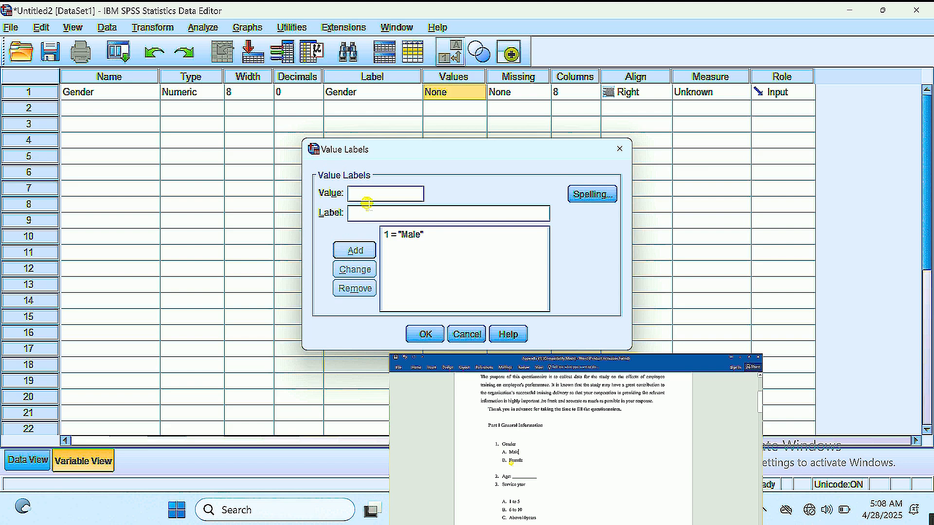
- Add a second value label coding 2 as "Female" and apply the Gender variable's value labels
type("2")
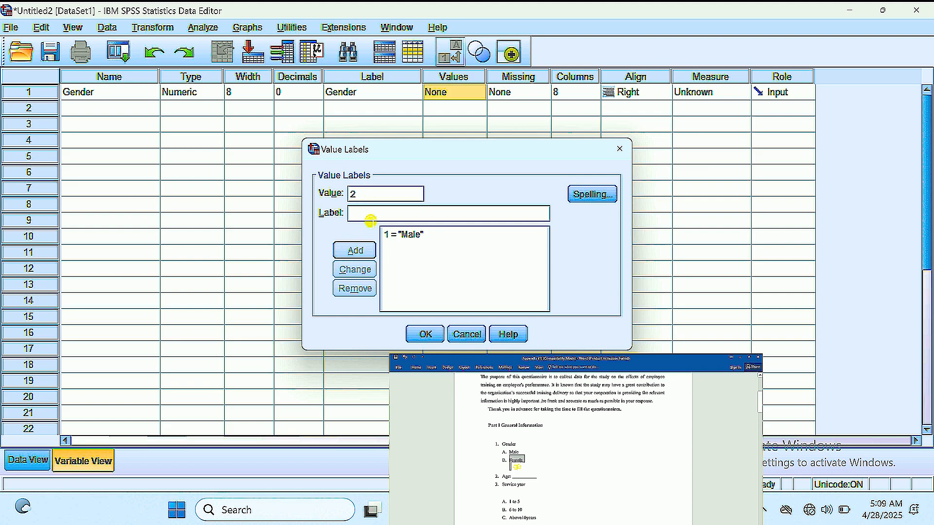
type("Female")
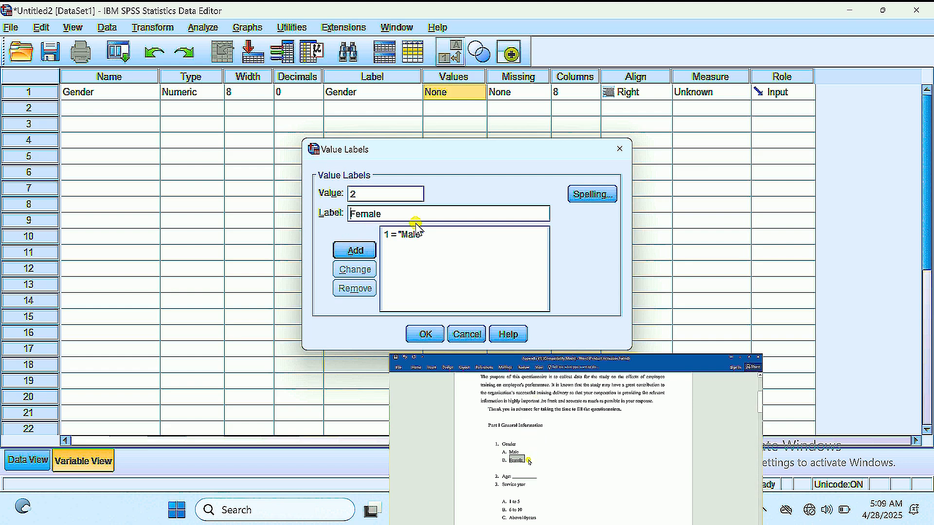
left_click(371, 251)
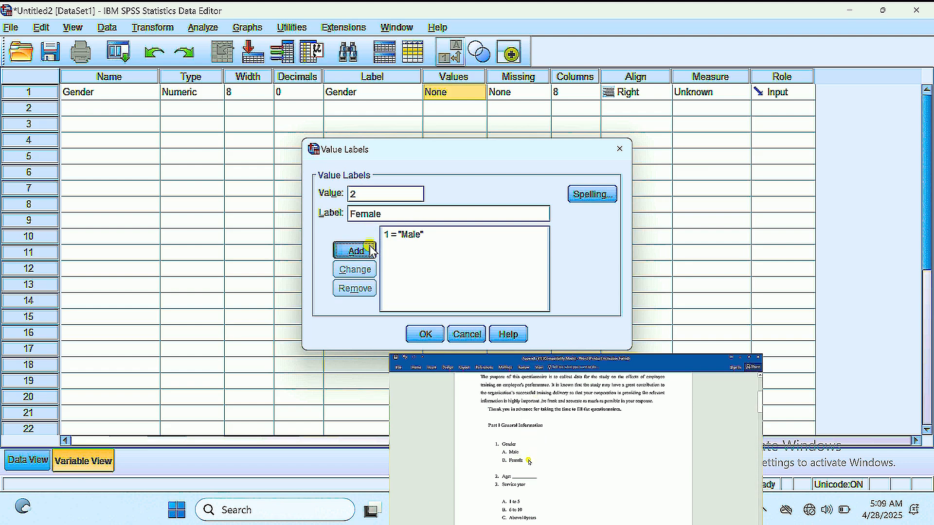
left_click(395, 236)
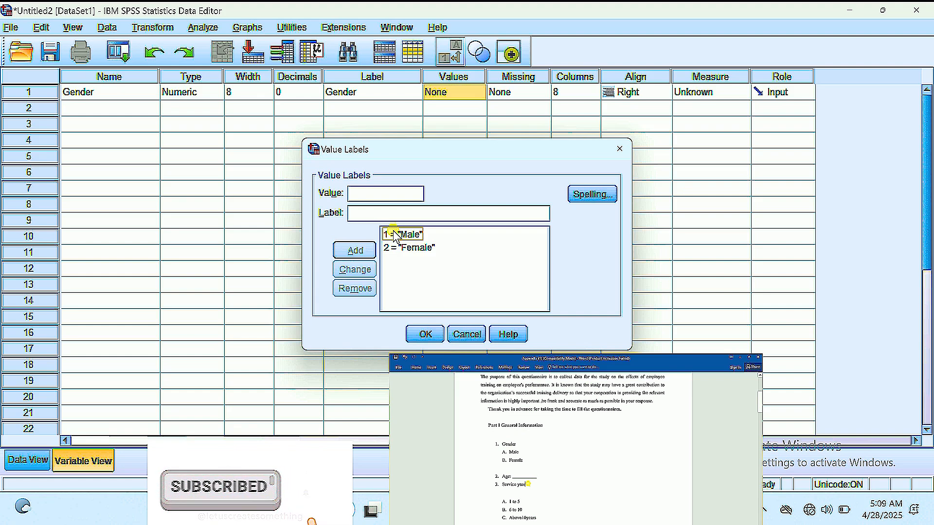
left_click(427, 335)
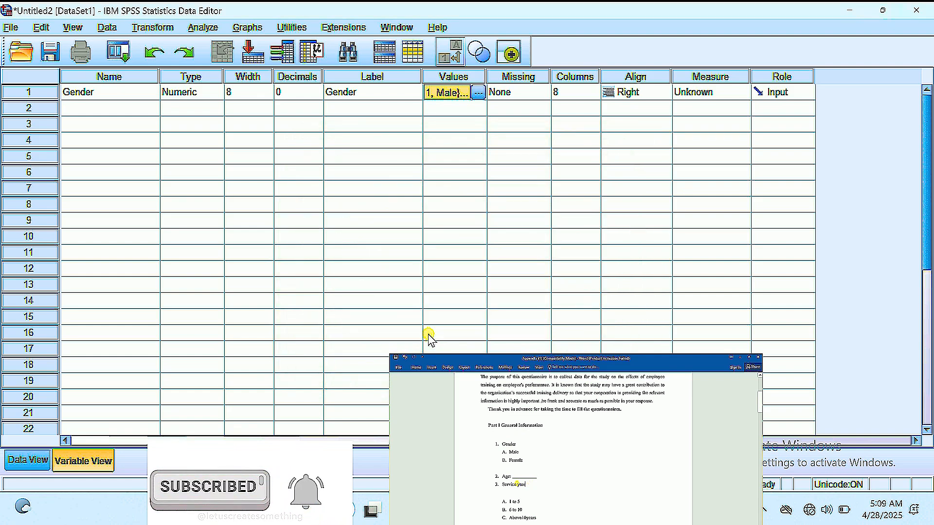
- Define 1011 as a discrete missing value for the Gender variable
left_click(517, 94)
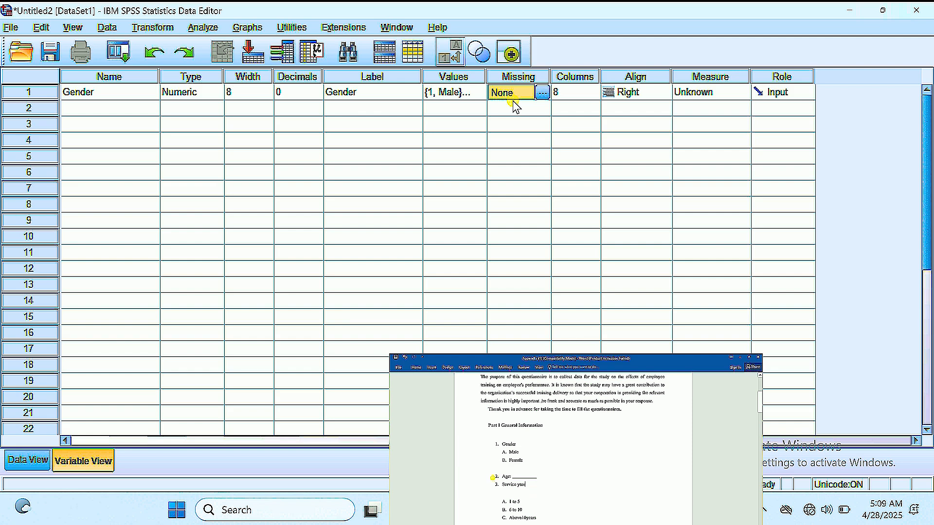
left_click(542, 92)
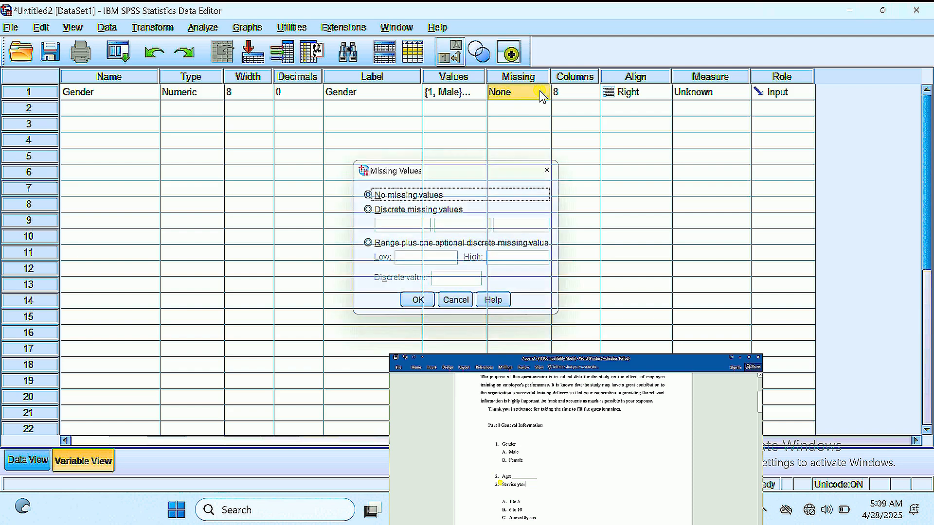
left_click(376, 213)
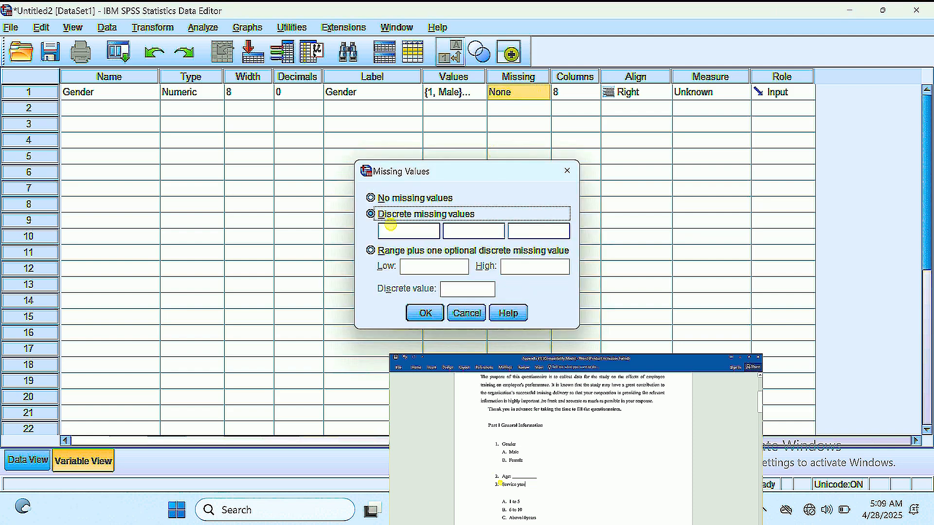
left_click(402, 235)
type("1")
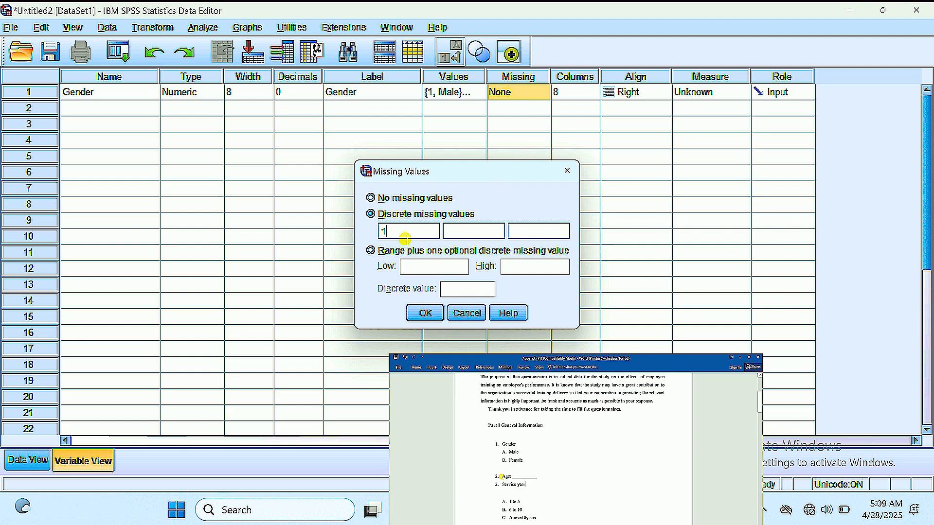
type("011")
left_click(424, 312)
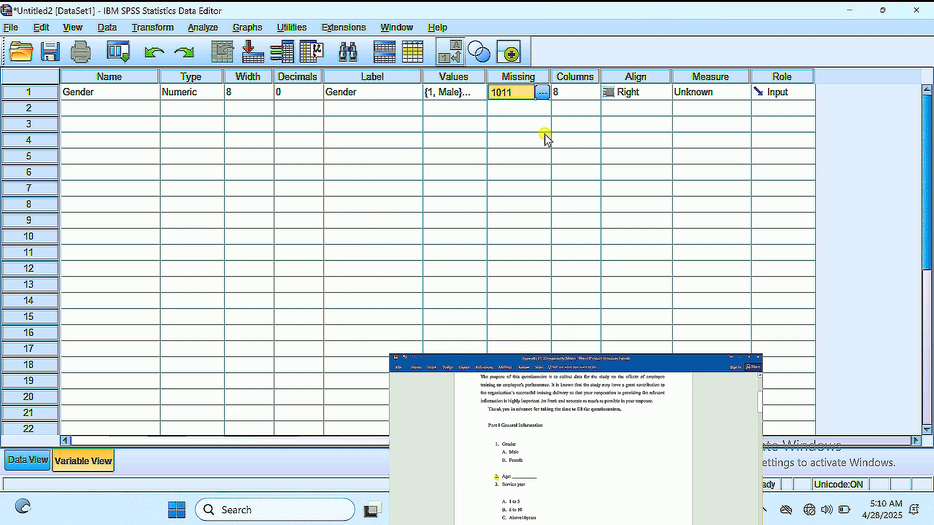
- Set the Gender variable's alignment to Center and its measurement level to Nominal
left_click(565, 93)
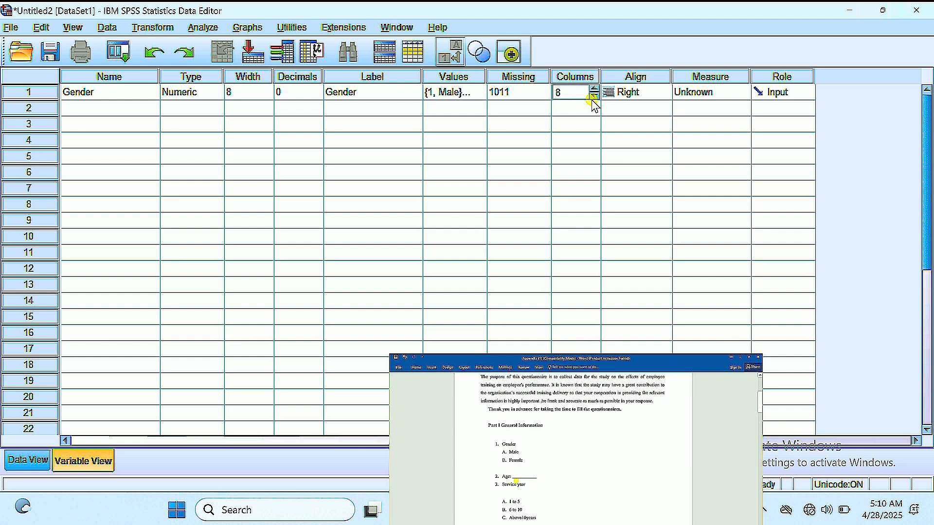
left_click(640, 97)
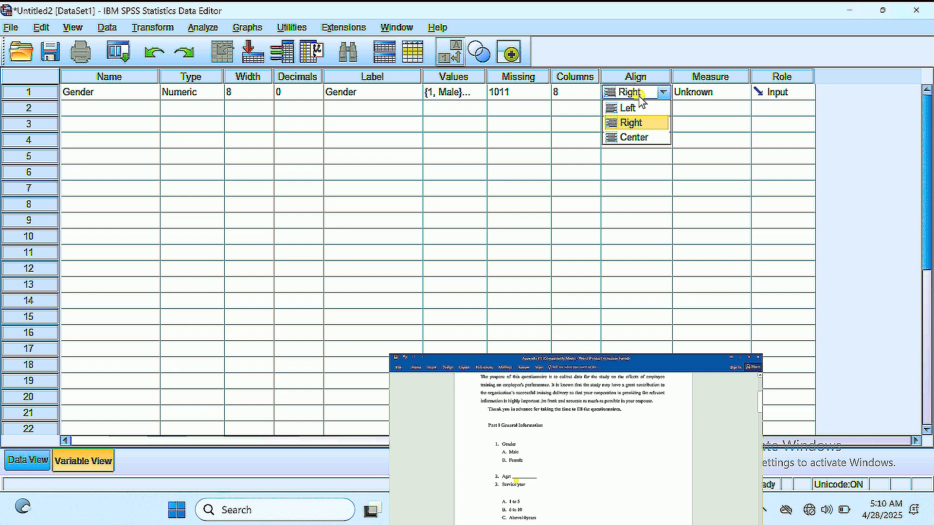
left_click(637, 139)
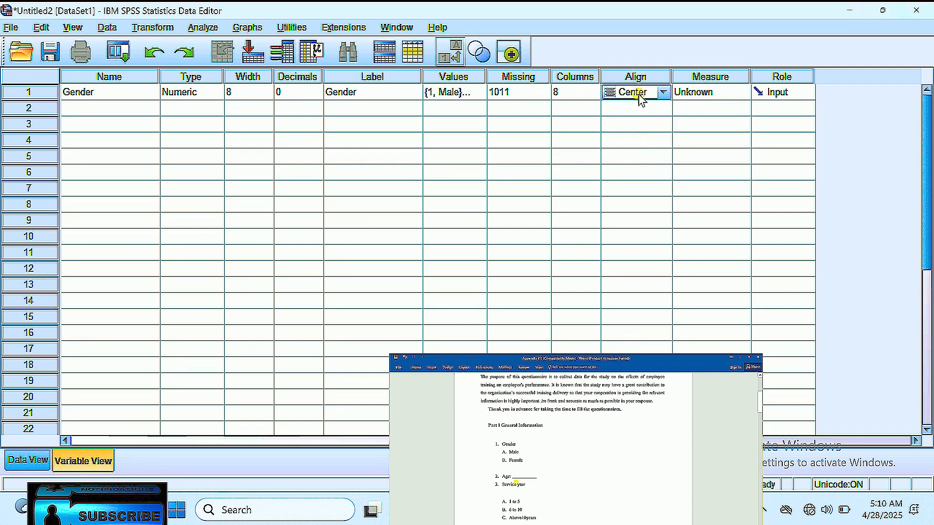
left_click(708, 93)
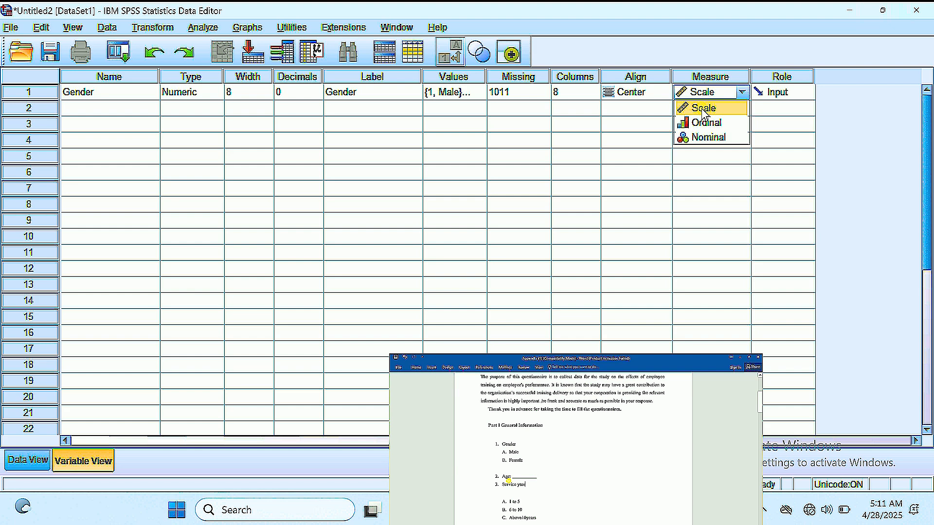
left_click(707, 138)
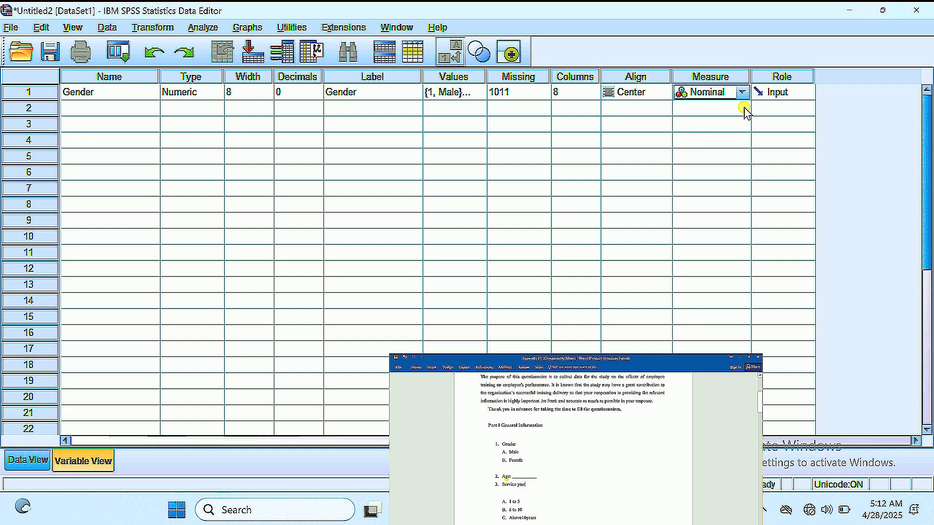
- Set the Gender variable's role to Input
left_click(787, 93)
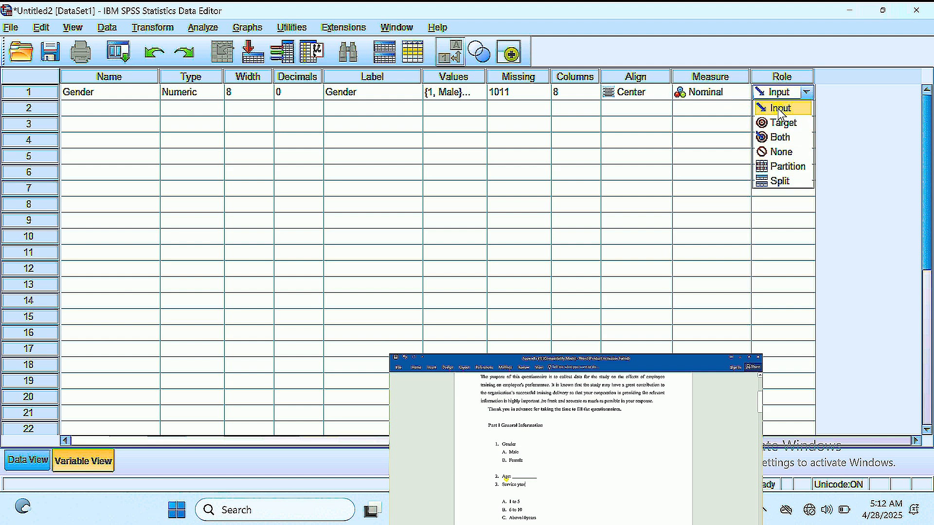
left_click(778, 111)
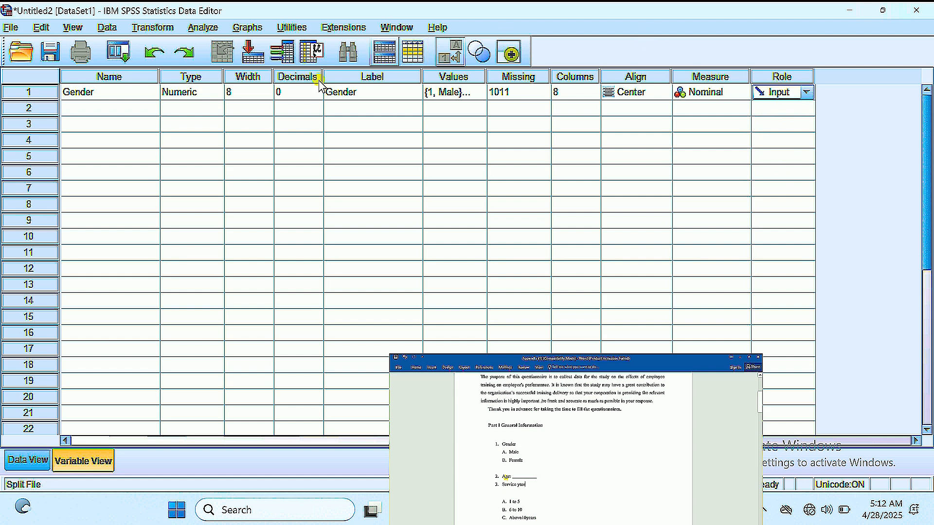
- Add a second variable named "Age" below Gender, without the question number
left_click(87, 110)
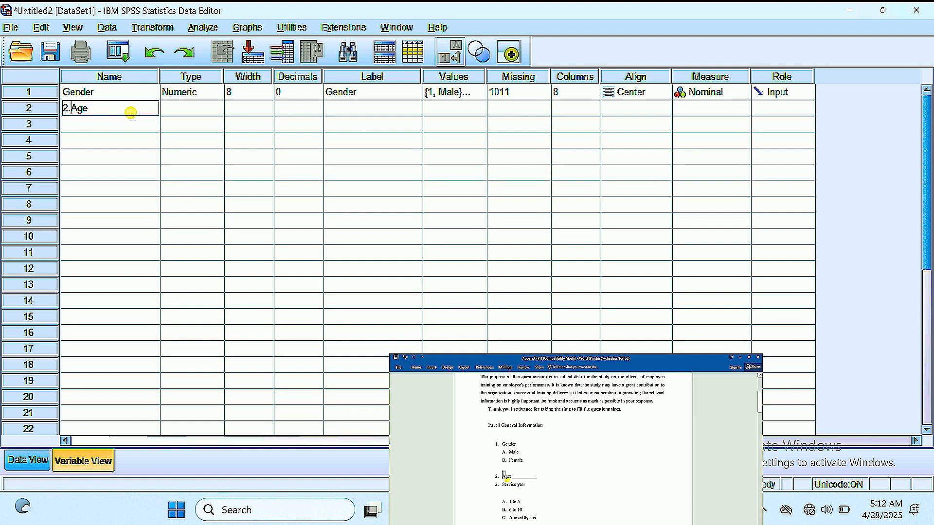
key("BackSpace")
key("BackSpace")
key("Return")
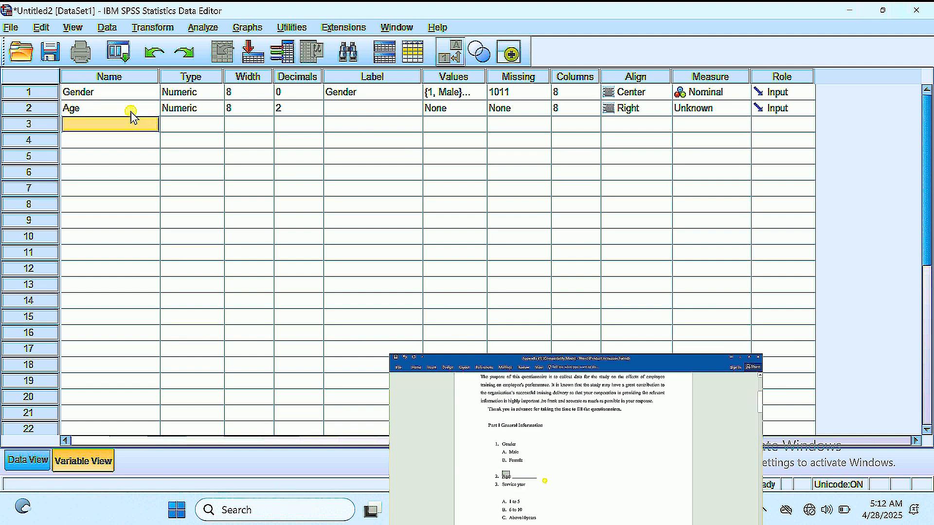
- Confirm Numeric as the Age variable's type, keeping width 8 and 2 decimal places
left_click(139, 108)
left_click(201, 109)
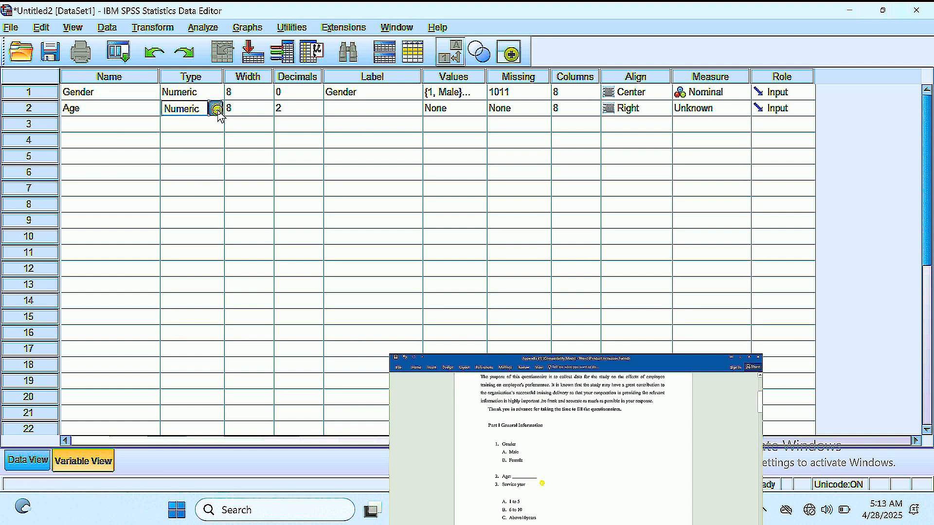
left_click(216, 108)
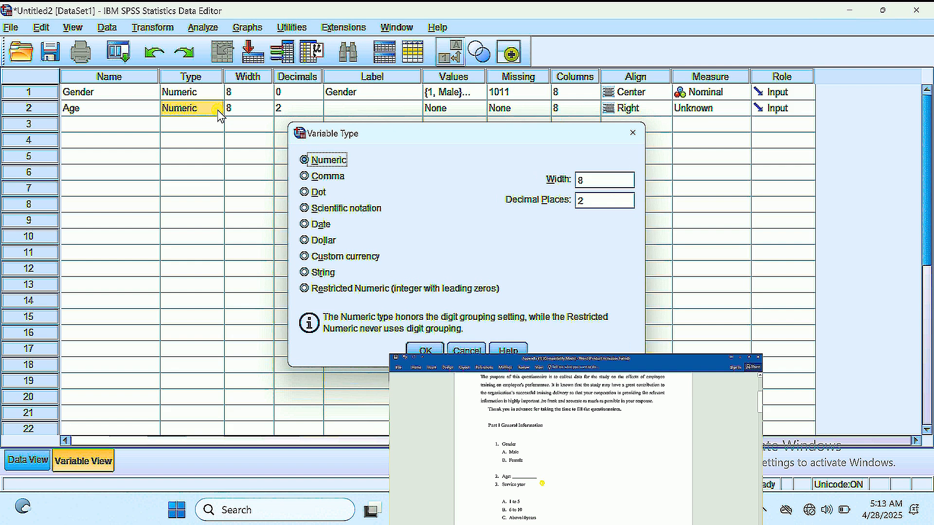
left_click(434, 349)
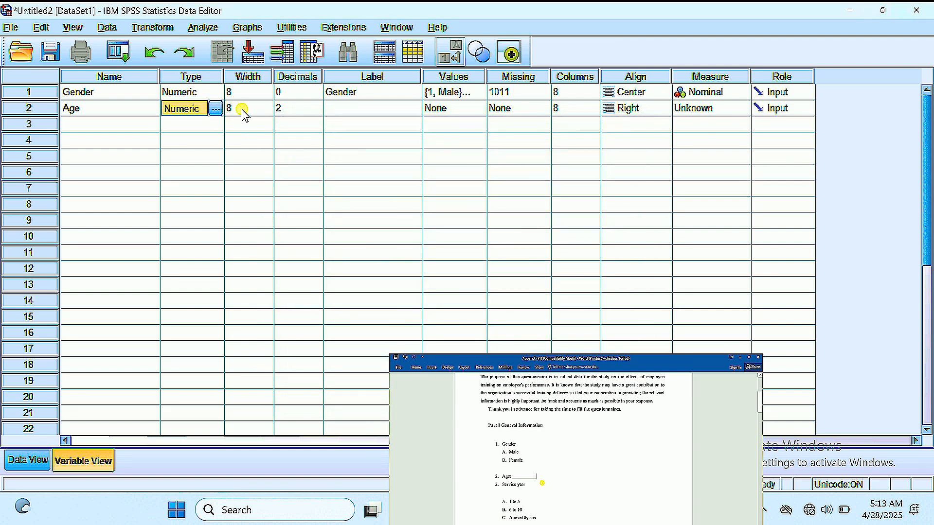
left_click(243, 111)
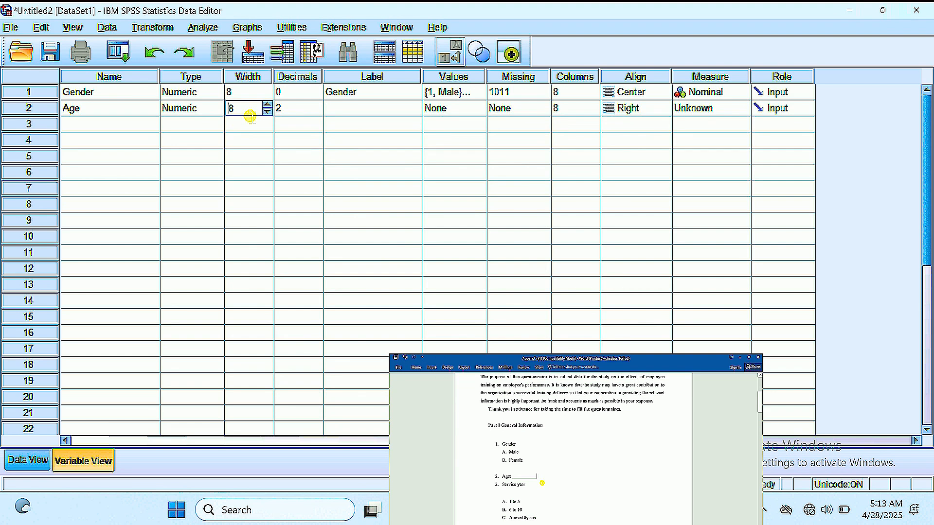
left_click(289, 111)
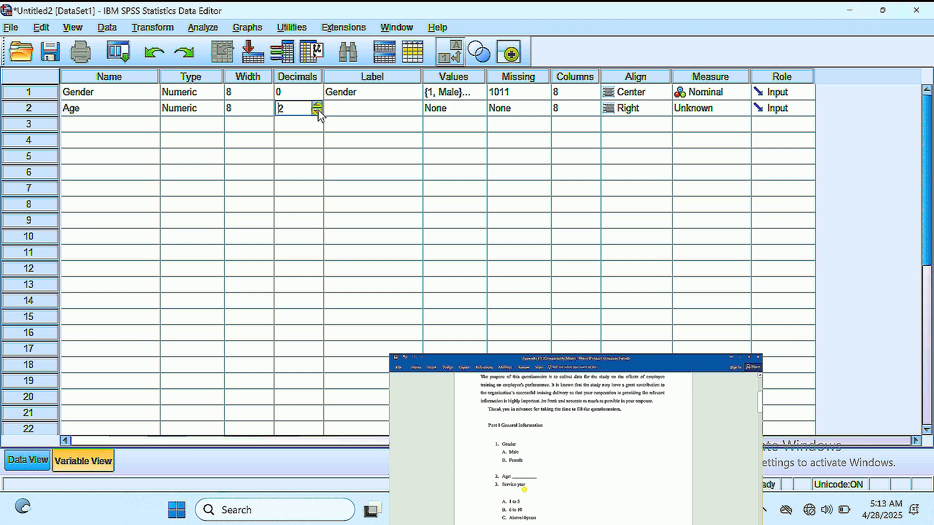
- Enter "Age" as the Age variable's label, leaving its value labels and missing values undefined
left_click(362, 108)
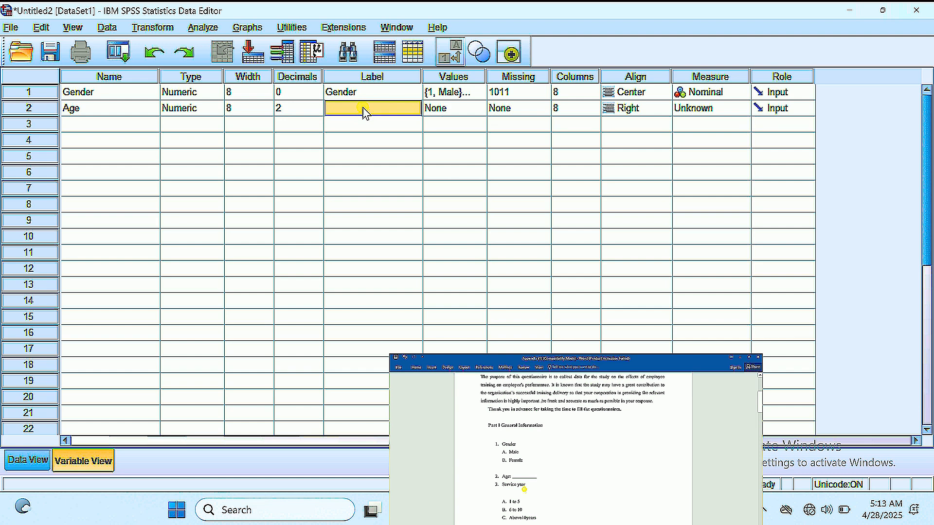
type("Age")
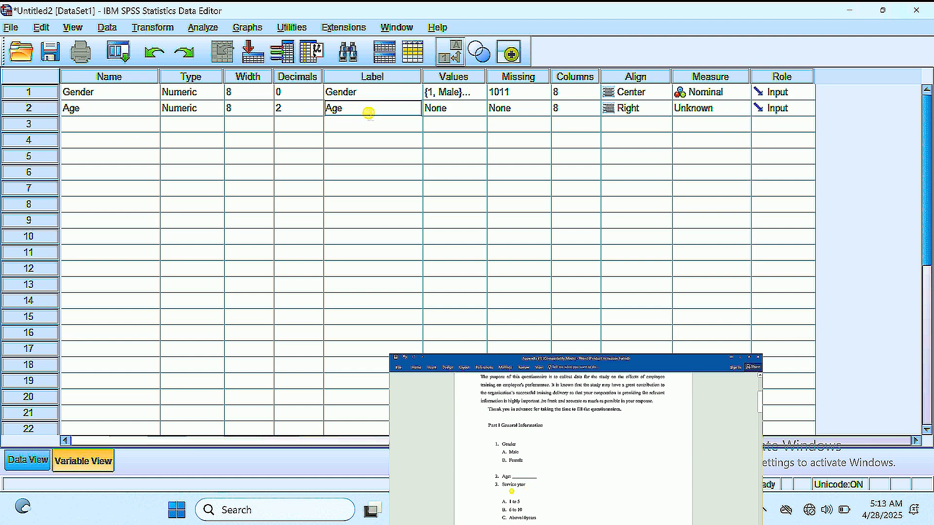
left_click(441, 109)
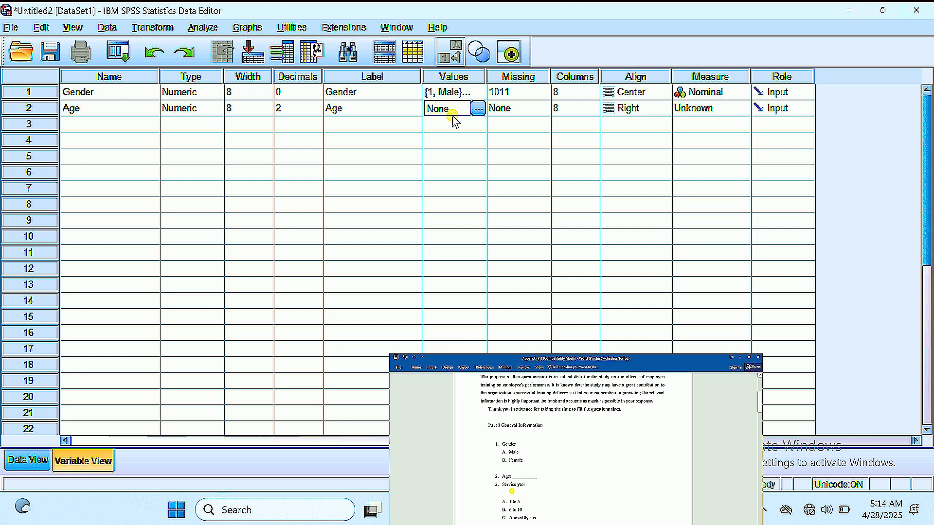
left_click(514, 113)
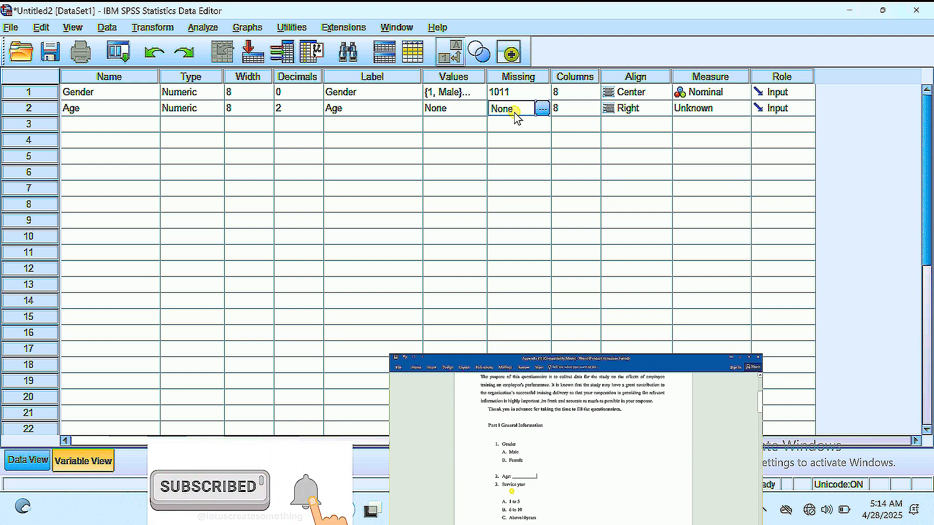
left_click(564, 109)
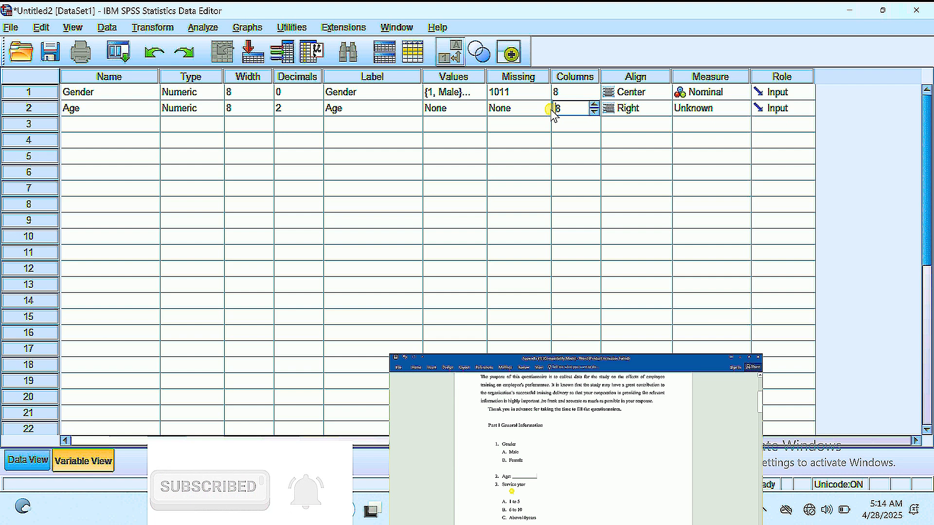
- Set the Age variable's alignment to Center and its measurement level to Scale
left_click(633, 111)
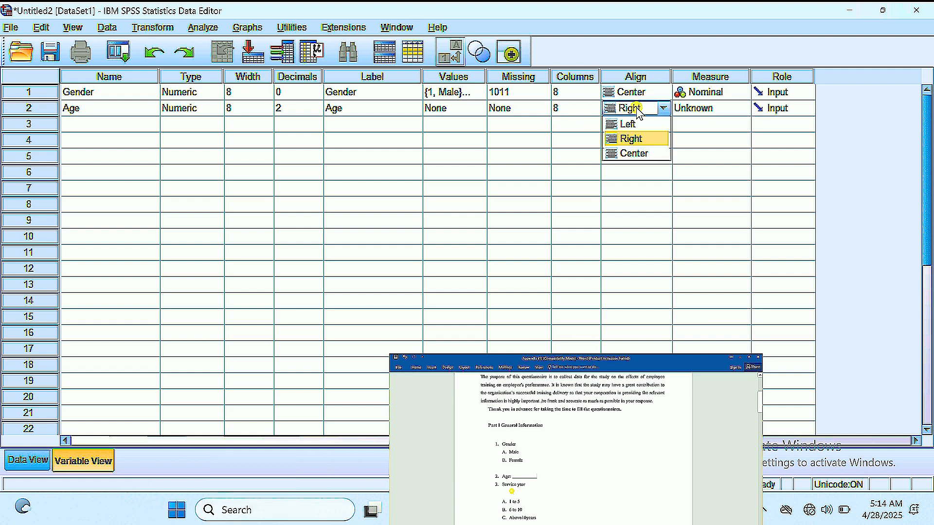
left_click(640, 151)
left_click(722, 106)
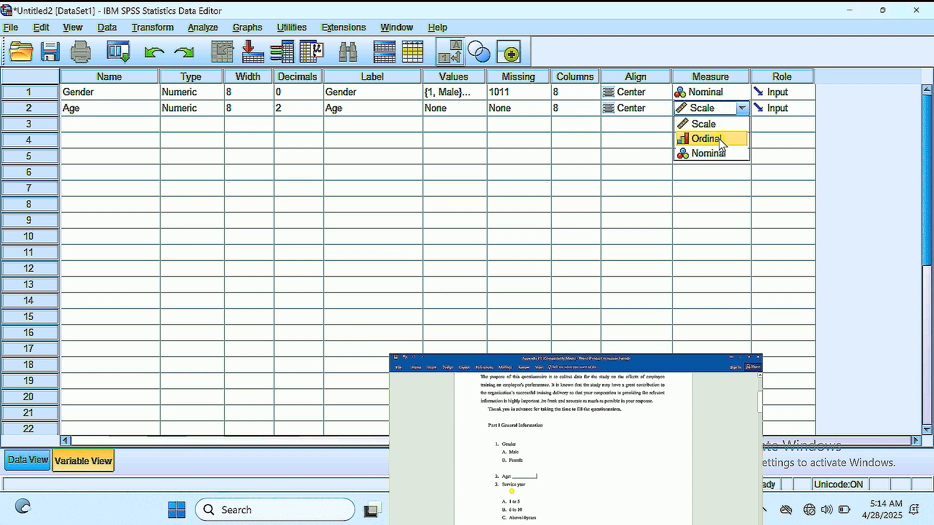
left_click(720, 124)
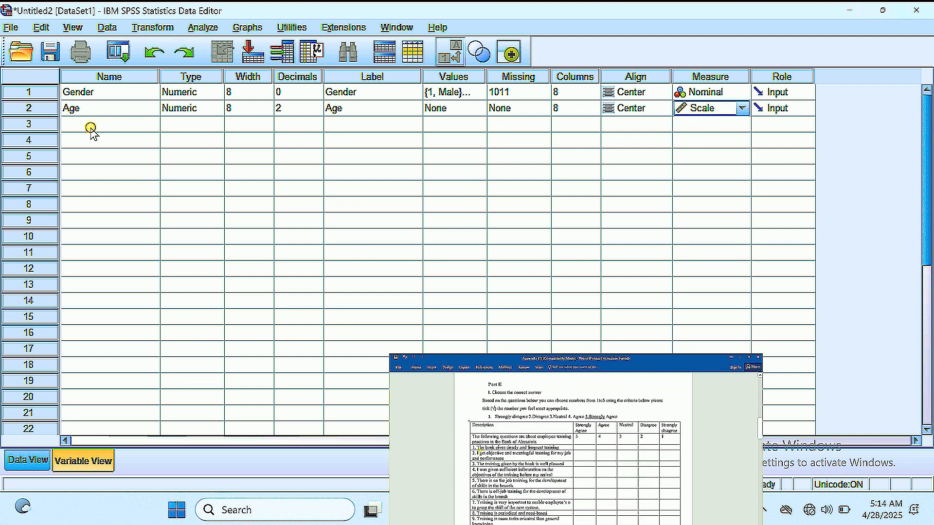
- Try to name the third variable "The bank gives timely and frequent training" from the questionnaire's first Part II item
left_click(93, 129)
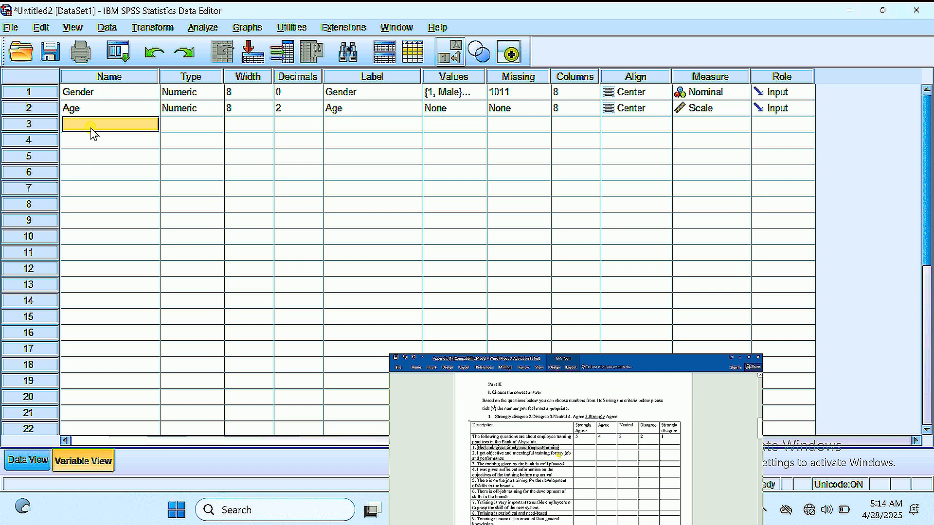
type("The bank gives timely and frequent training")
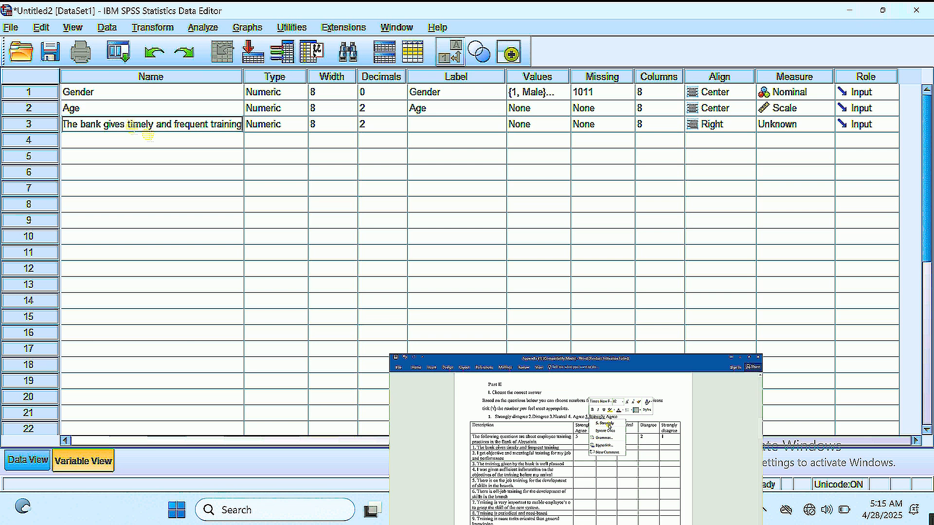
left_click(148, 142)
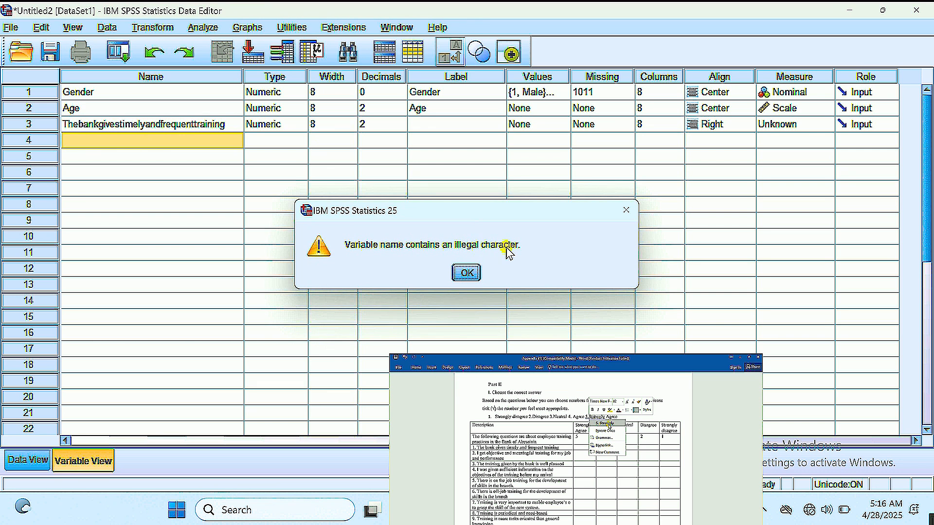
left_click(467, 273)
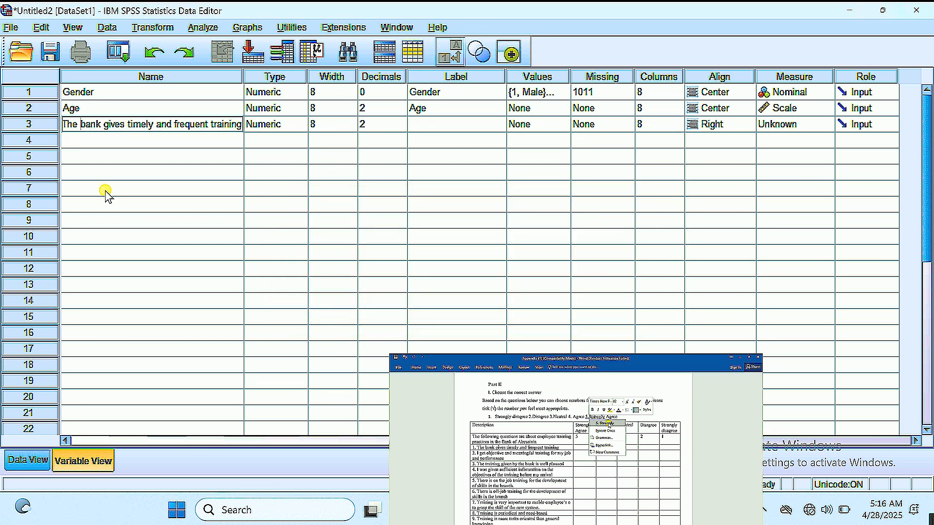
- Remove all spaces from the third variable's name so it reads "Thebankgivestimelyandfrequenttraining"
left_click(108, 127)
key("BackSpace")
left_click(125, 127)
key("BackSpace")
left_click(152, 128)
key("BackSpace")
left_click(168, 127)
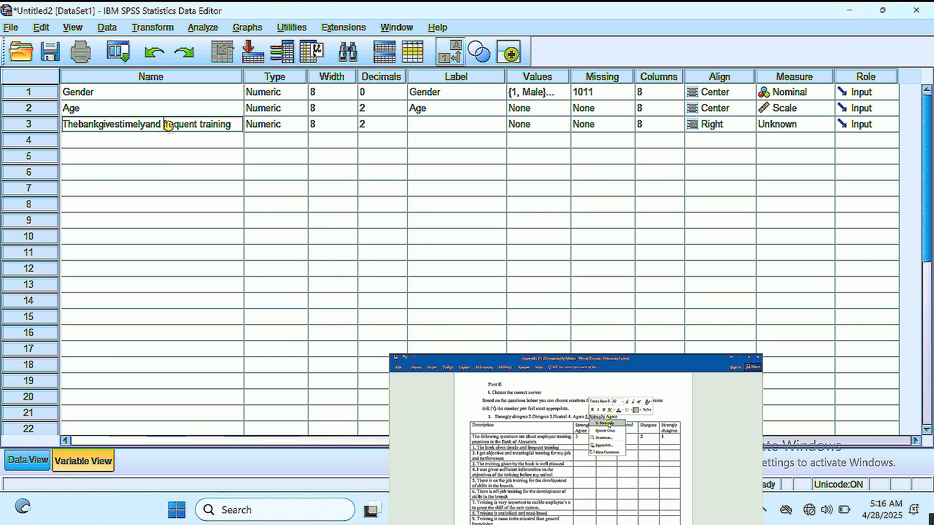
key("BackSpace")
left_click(196, 126)
key("BackSpace")
key("Return")
left_click(186, 126)
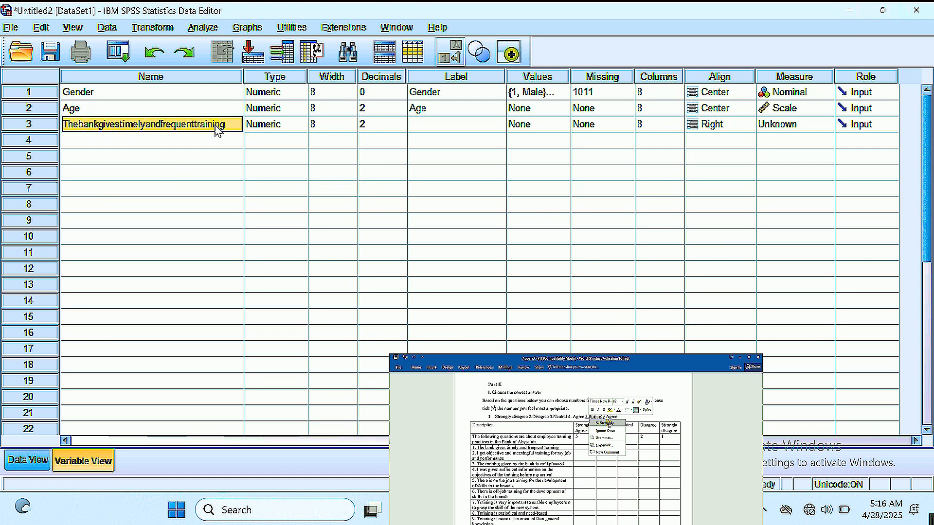
- Confirm the Numeric type for the third variable and set its decimals to 0
left_click(273, 125)
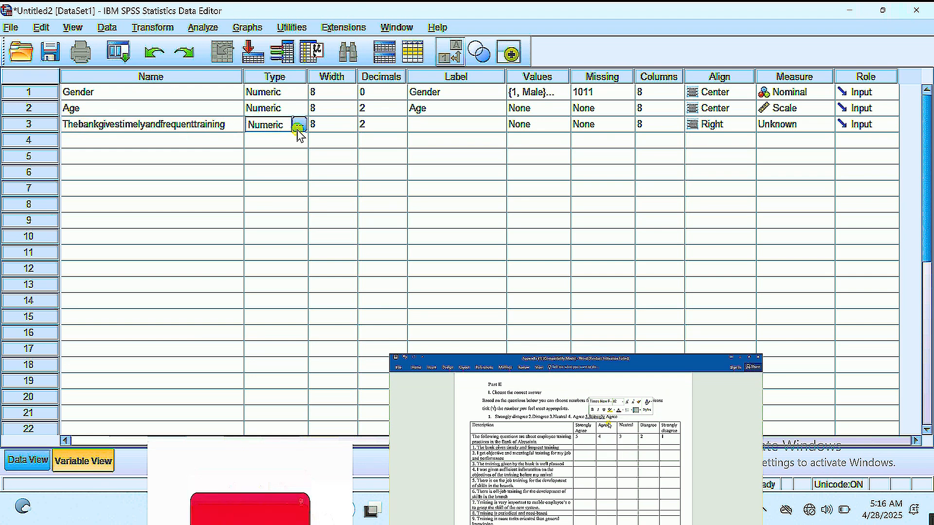
left_click(304, 125)
left_click(426, 351)
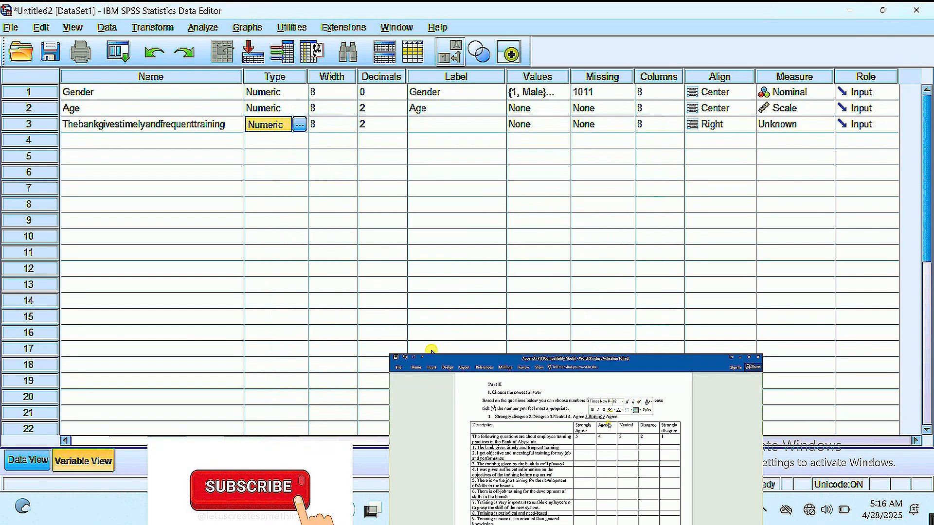
left_click(327, 129)
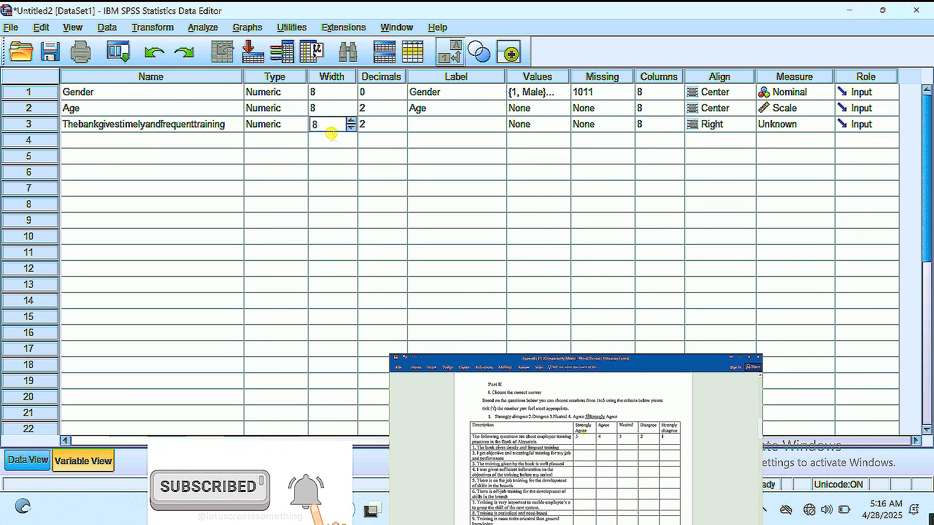
left_click(384, 124)
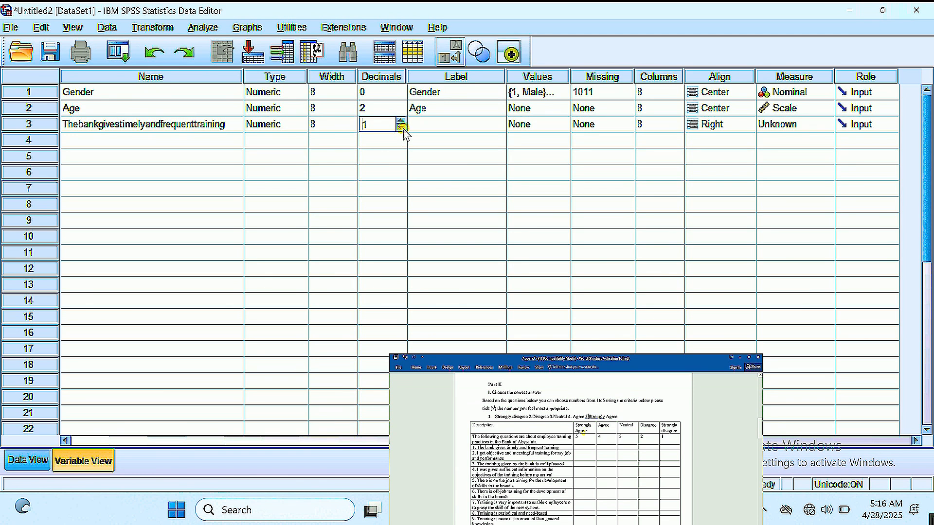
left_click(402, 128)
- Enter "The bank gives timely and frequent training" as the third variable's label
left_click(429, 127)
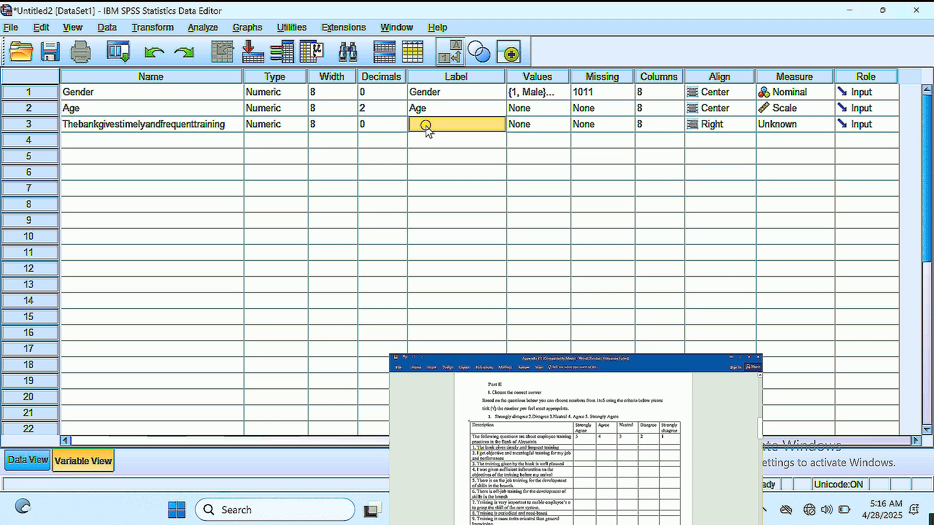
left_click(431, 131)
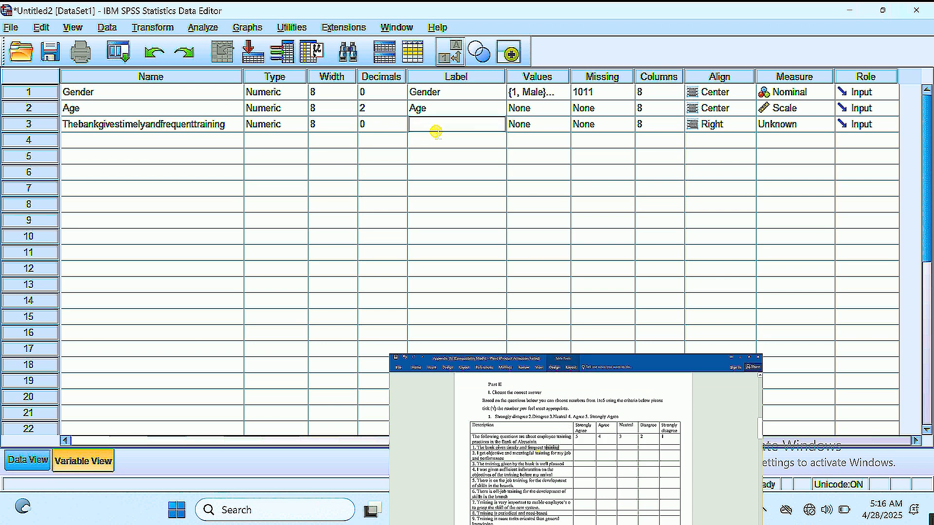
type("The bank gives timely and frequent training")
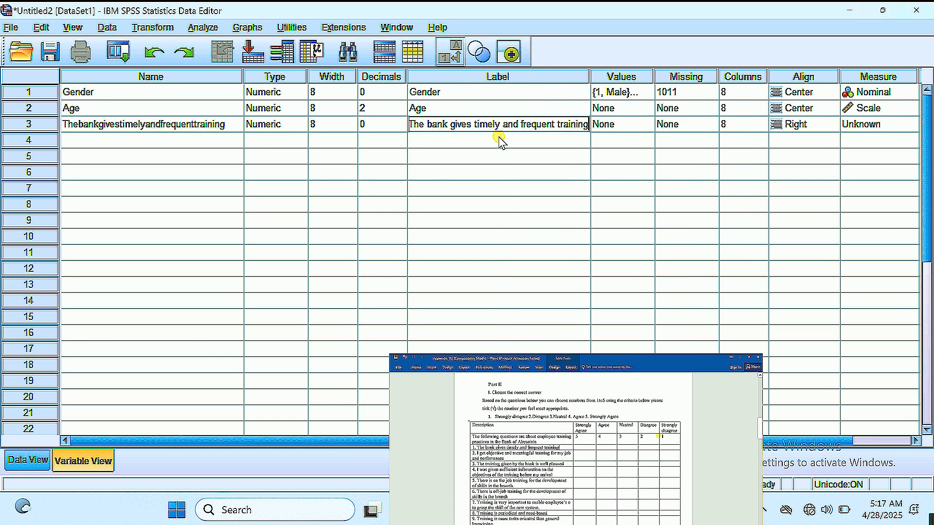
left_click(517, 187)
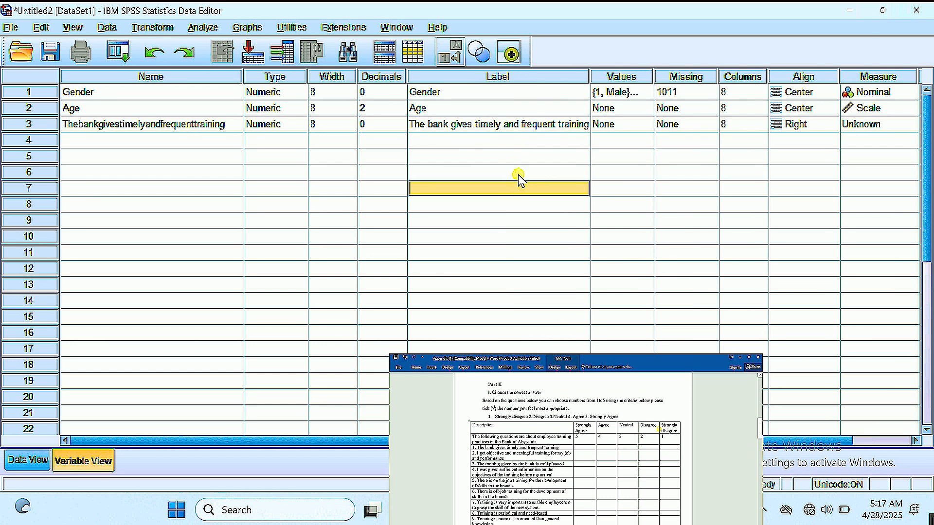
left_click(428, 127)
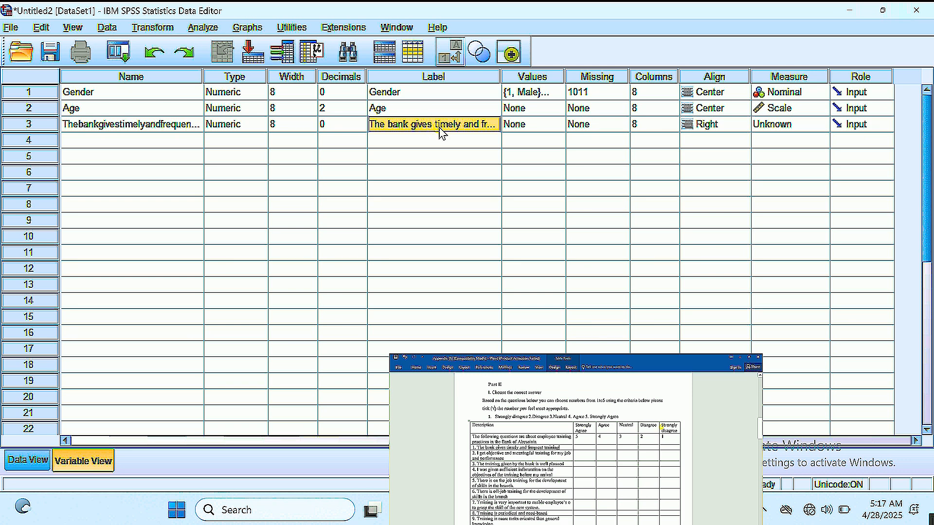
- Open the third variable's value labels and add value 1 as "Strongly disagree"
left_click(519, 125)
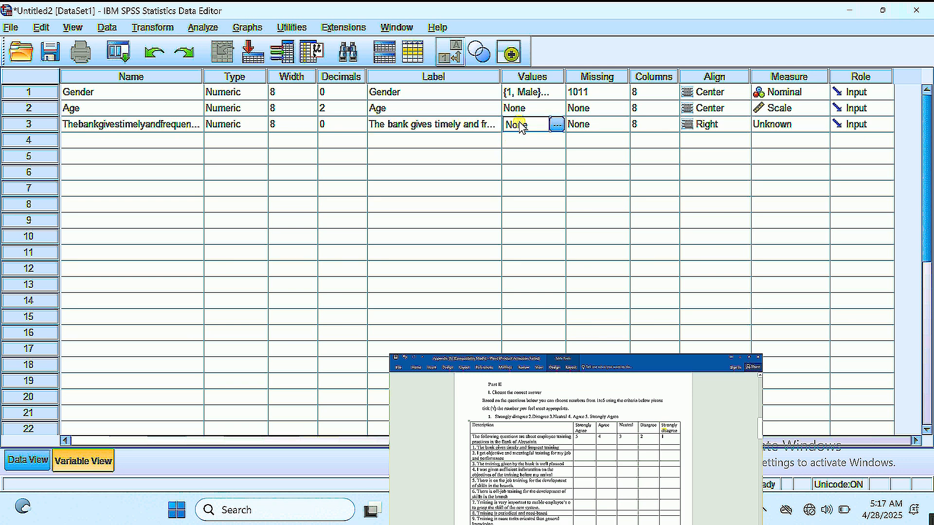
left_click(557, 125)
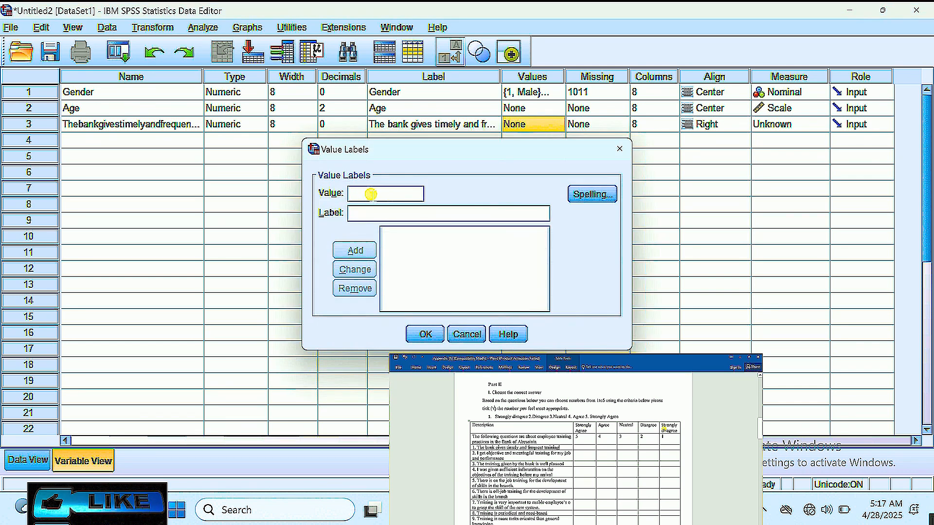
type("1")
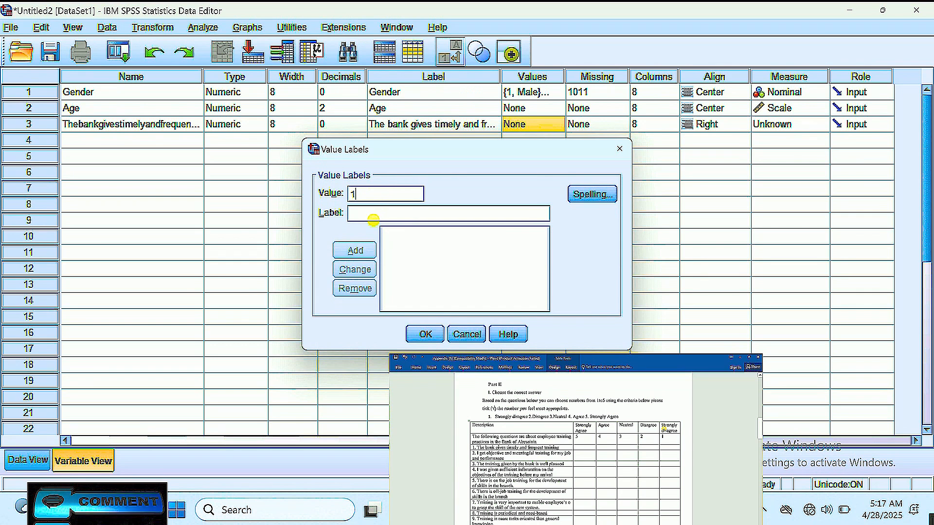
left_click(375, 217)
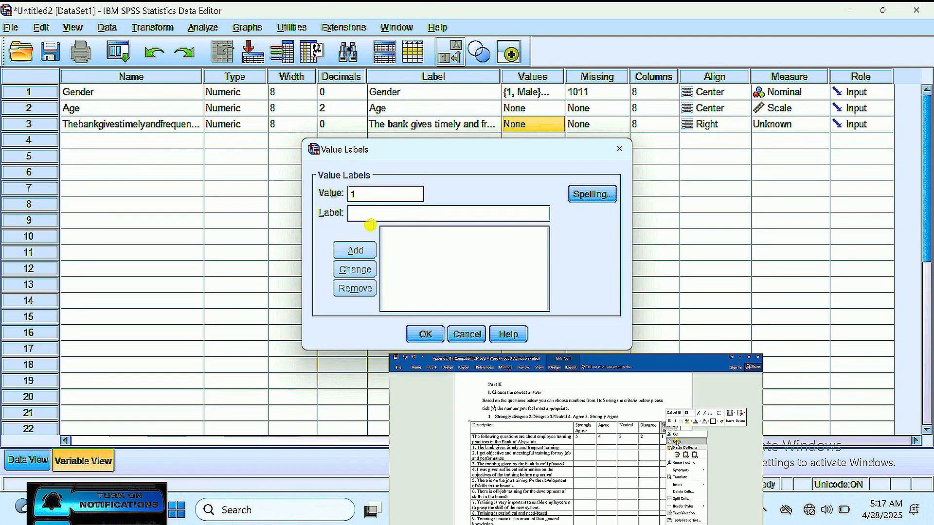
type("Strongly disagree")
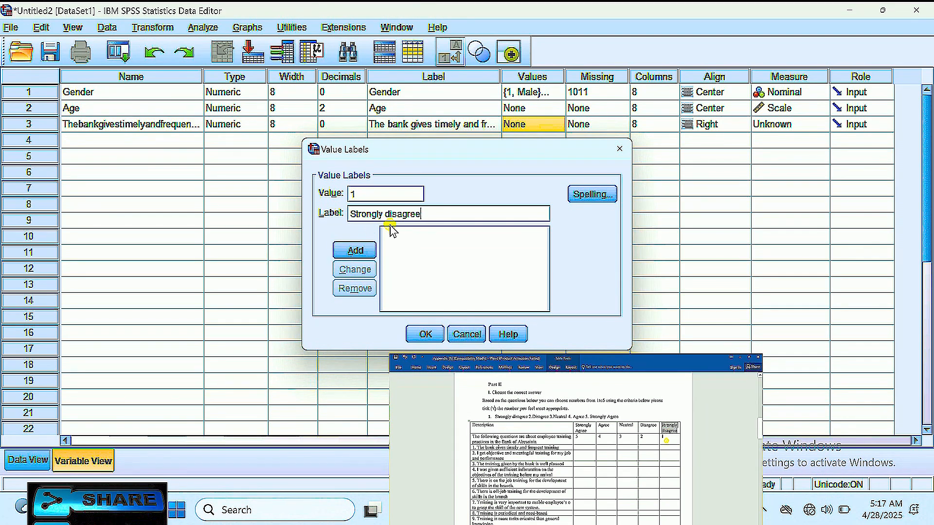
left_click(356, 250)
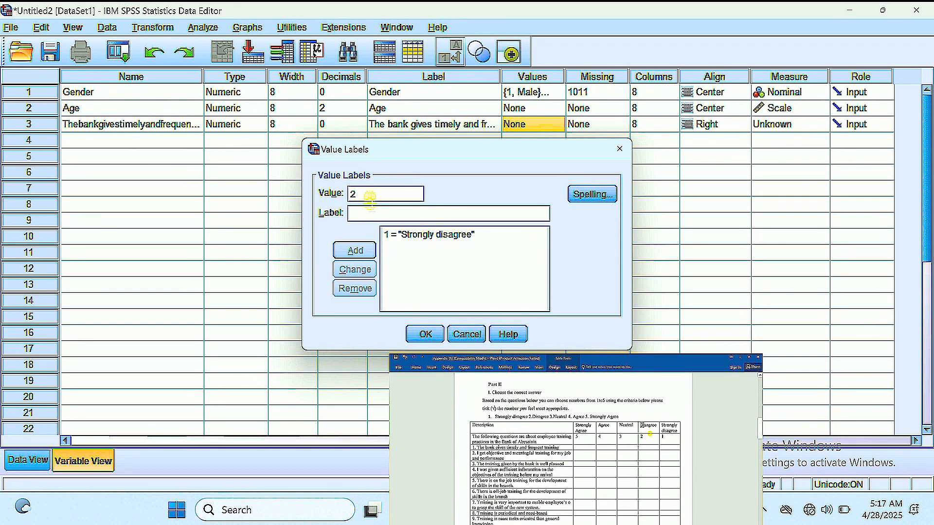
- Add the value labels 2 = "Disagree" and 3 = "Neutral" for the third variable
left_click(367, 214)
type("Disagree")
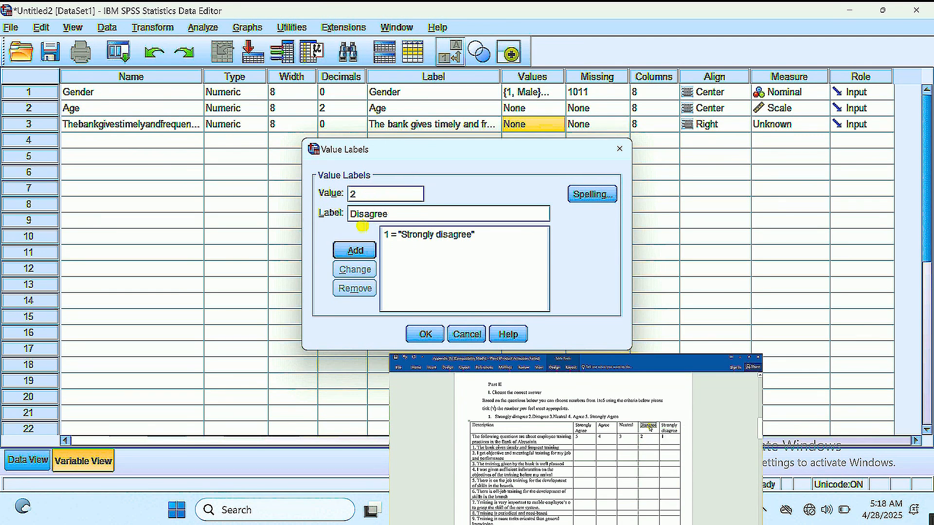
left_click(356, 250)
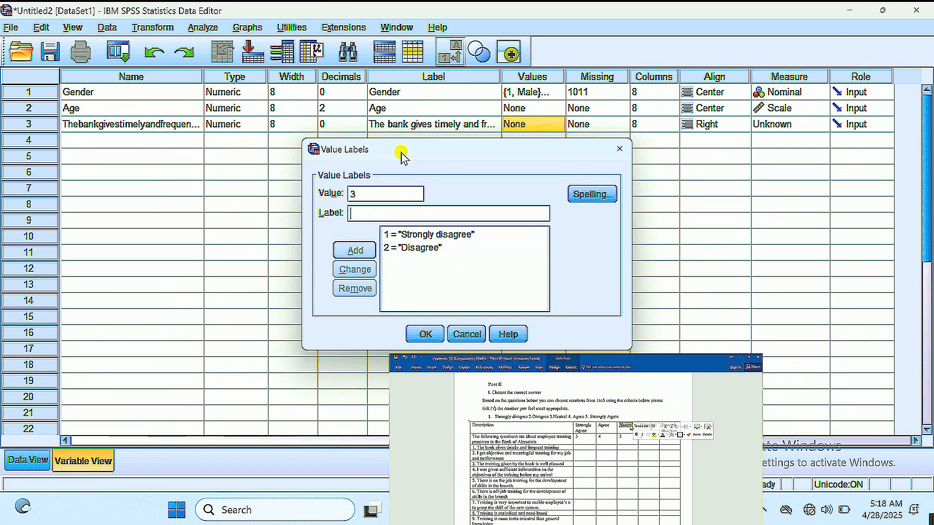
left_click(381, 214)
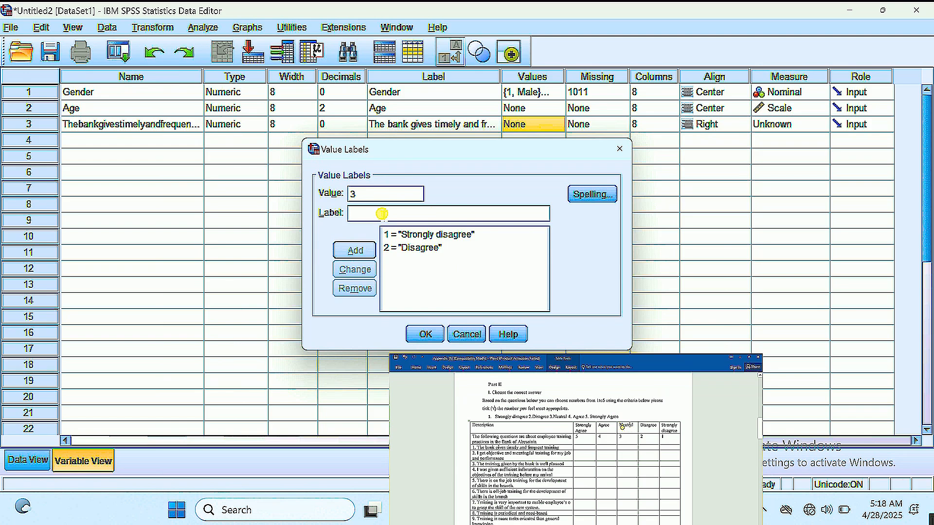
type("Neutral")
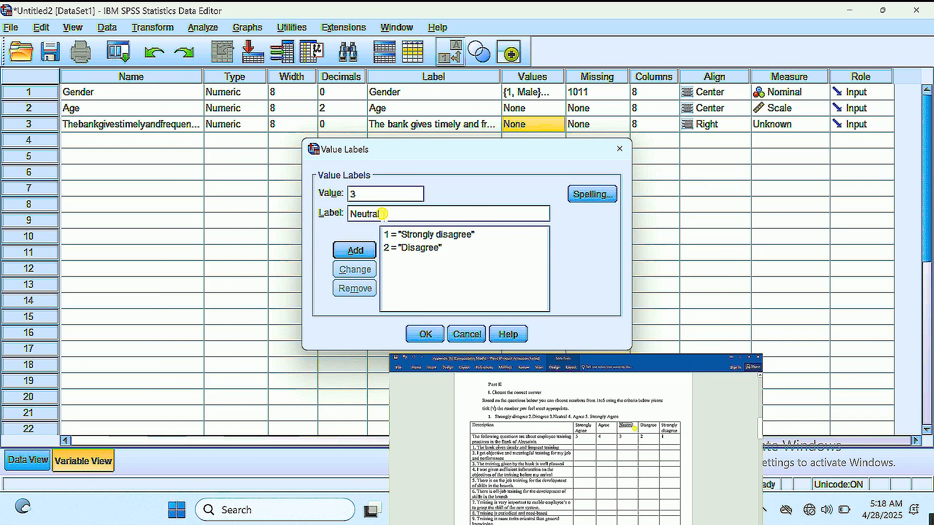
left_click(355, 250)
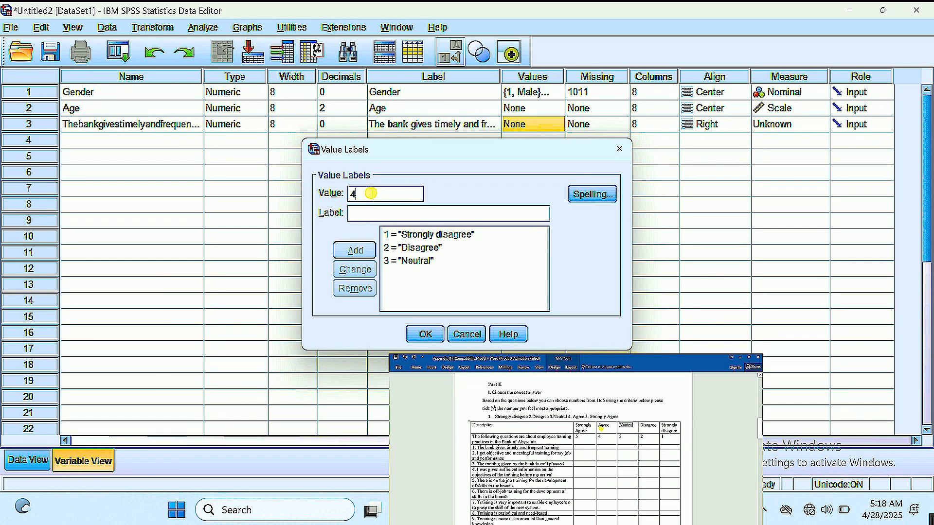
- Add the value labels 4 = "Agree" and 5 = "Strongly Agree" and confirm the third variable's set
left_click(360, 214)
type("Agree")
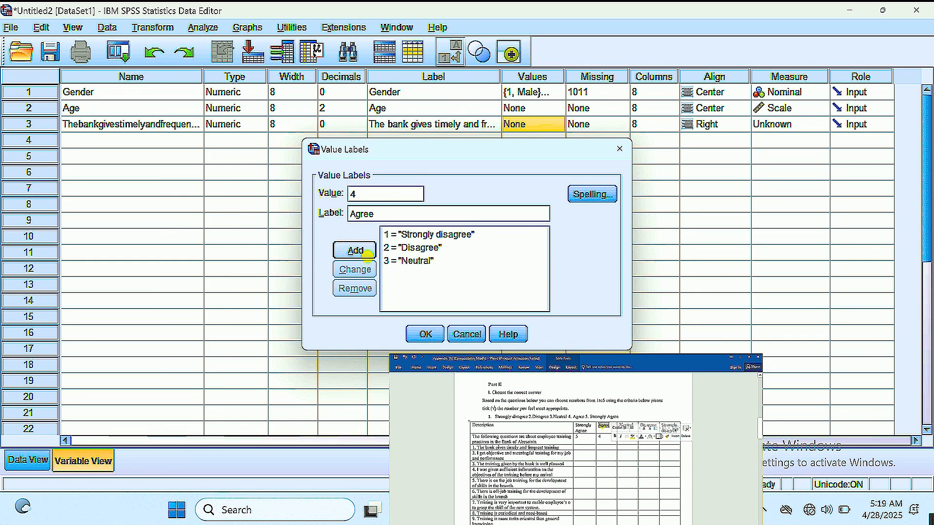
left_click(355, 250)
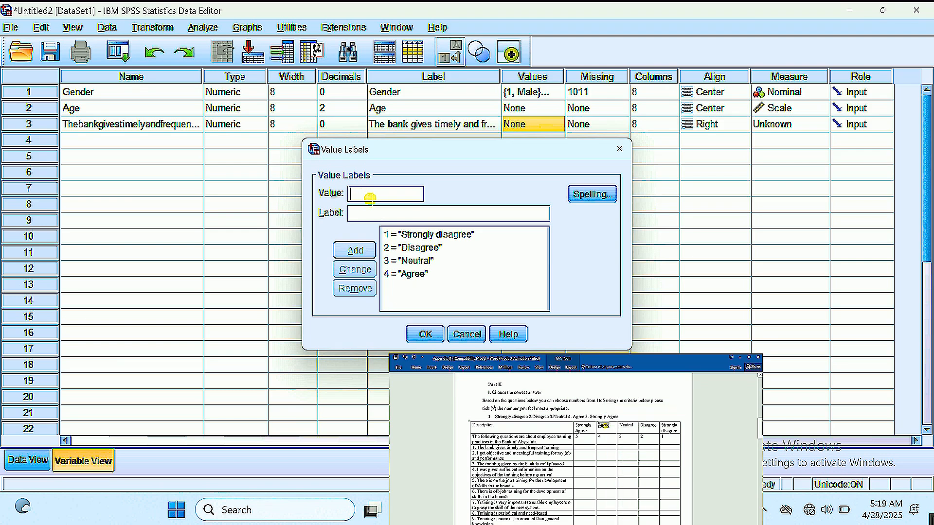
type("5")
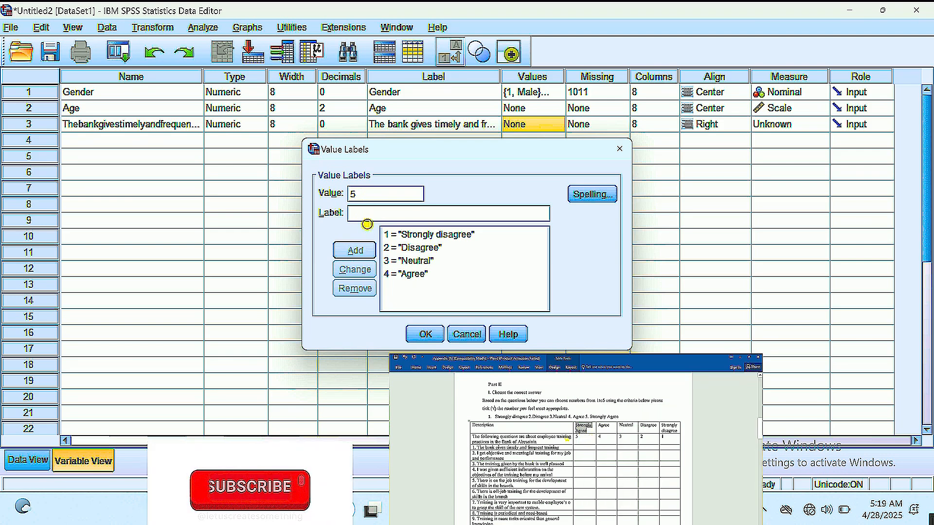
left_click(384, 214)
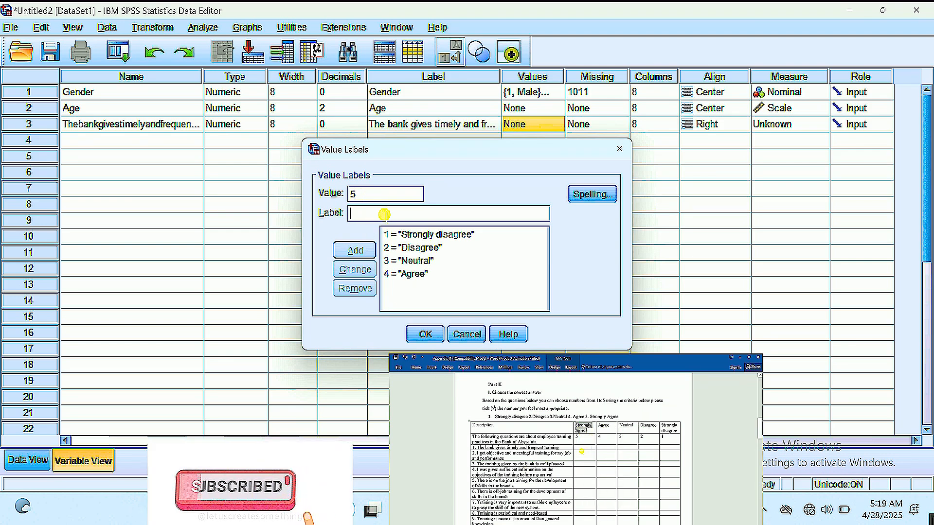
type("Strongly Agree")
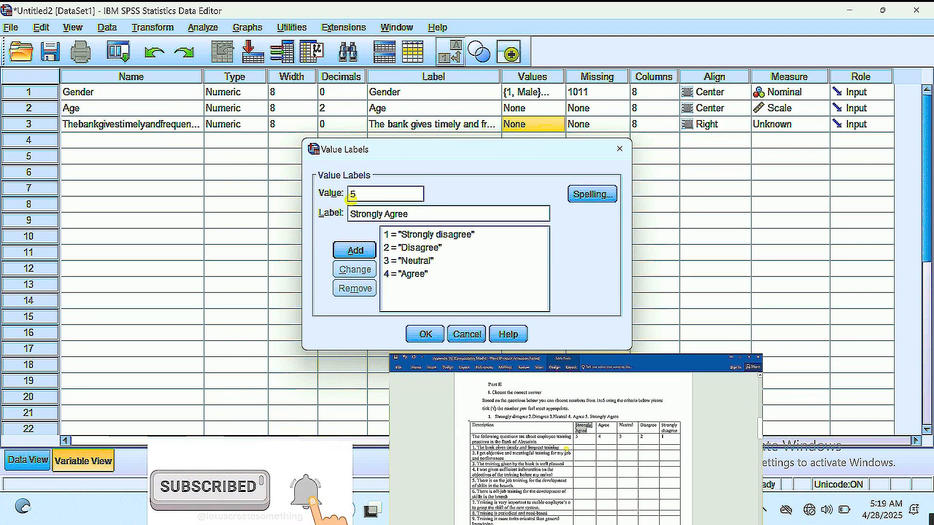
left_click(355, 250)
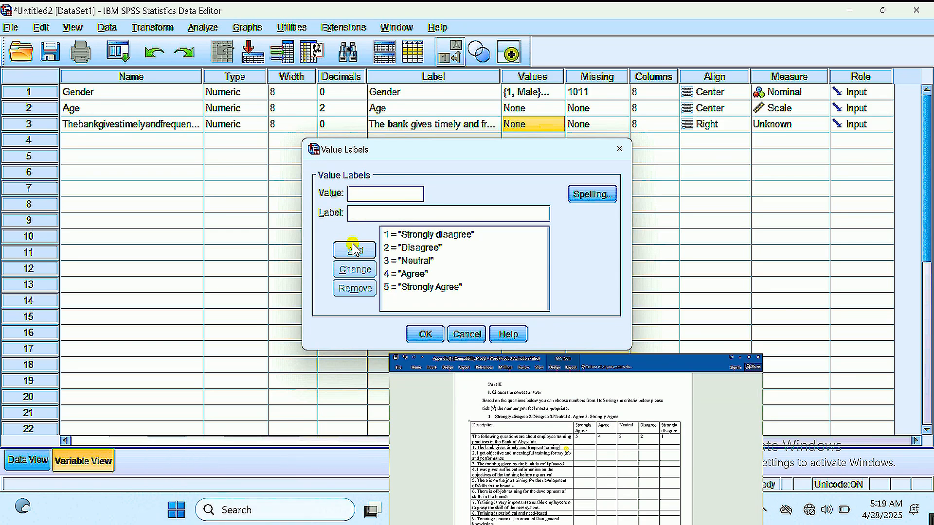
left_click(424, 335)
left_click(593, 129)
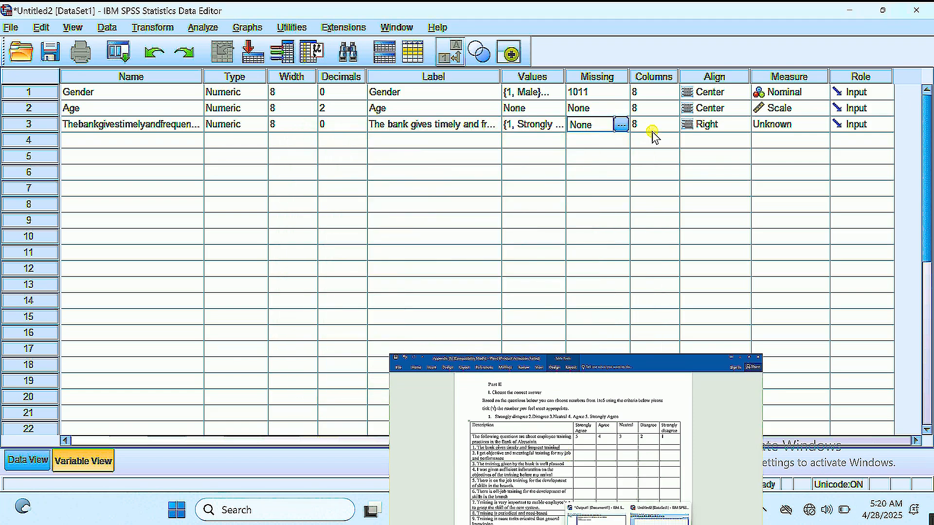
left_click(621, 125)
left_click(466, 313)
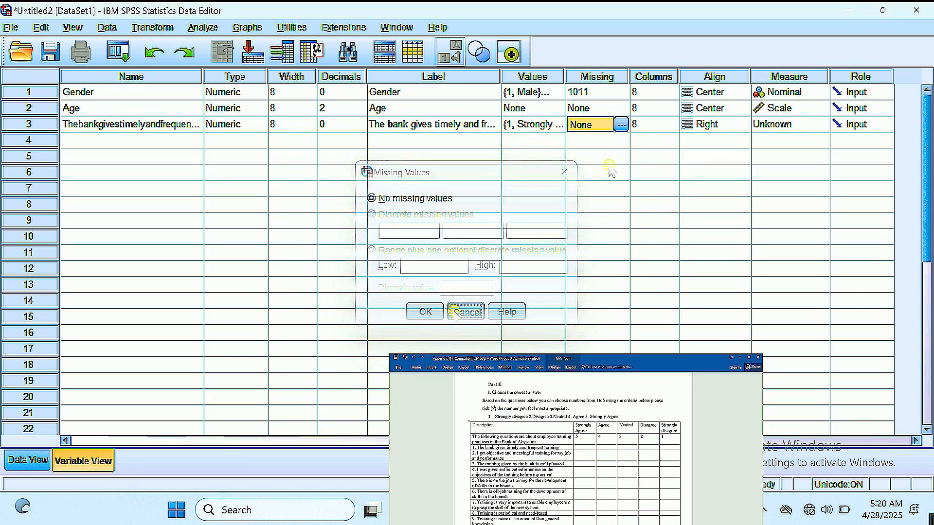
- Set the third variable's alignment to Center and its measurement level to Nominal
left_click(650, 124)
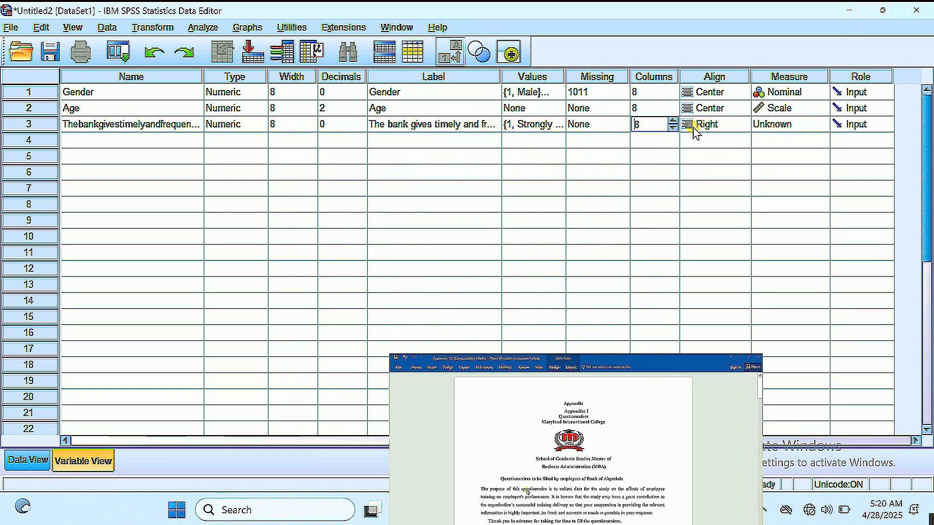
left_click(697, 127)
left_click(718, 173)
left_click(788, 124)
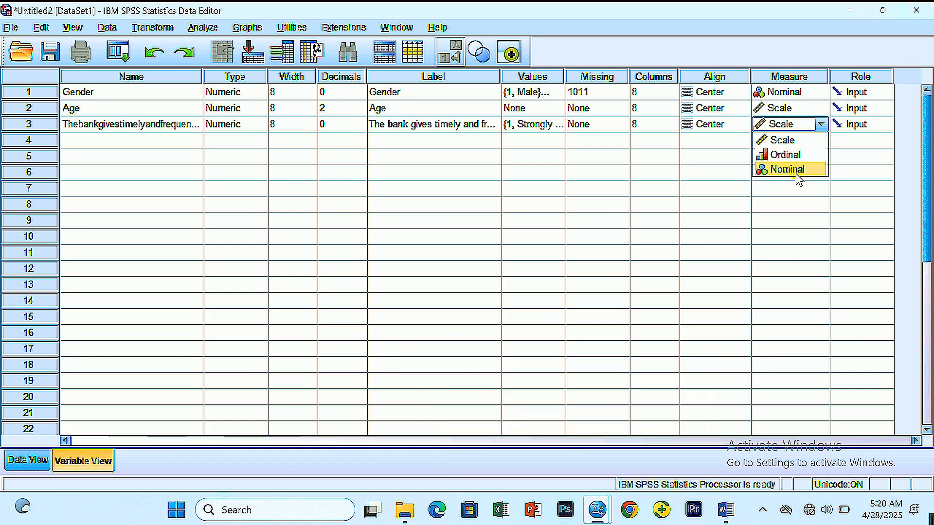
left_click(796, 170)
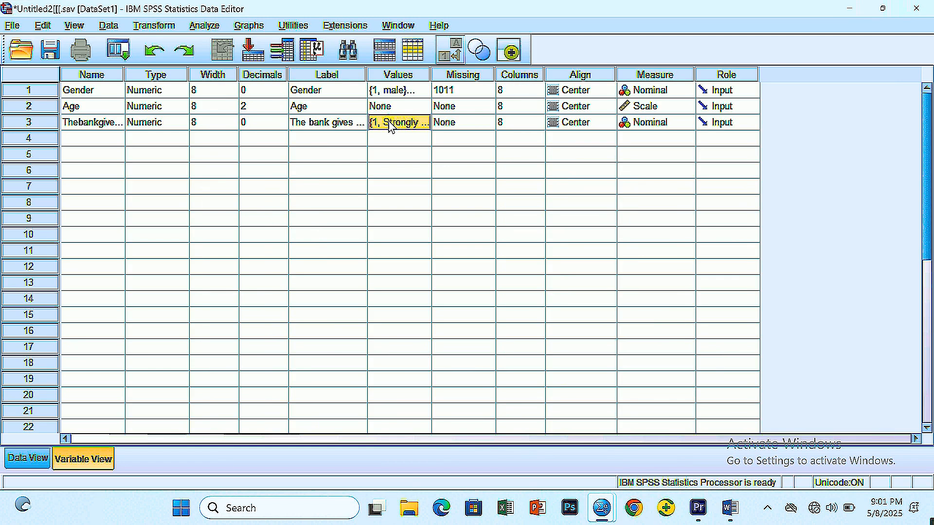
- Copy the third variable's value labels and paste them into the Values cell of row 4
right_click(390, 126)
left_click(413, 132)
left_click(403, 140)
right_click(401, 140)
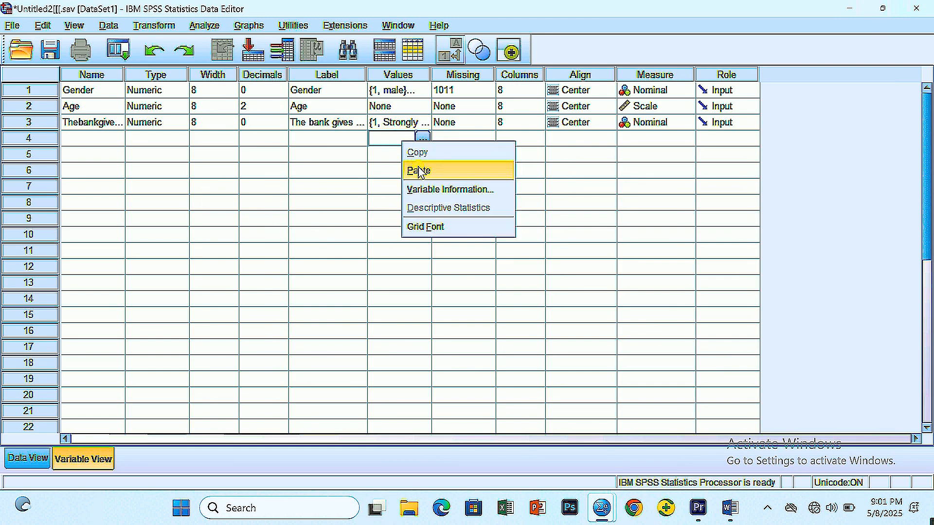
left_click(418, 169)
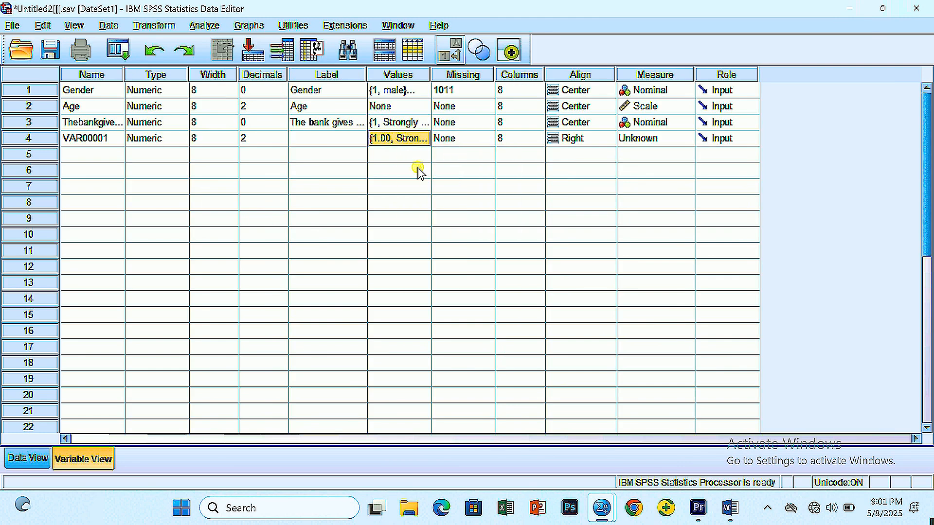
- Paste the copied value labels into the Values cells of rows 5 and 6
left_click(387, 154)
right_click(389, 155)
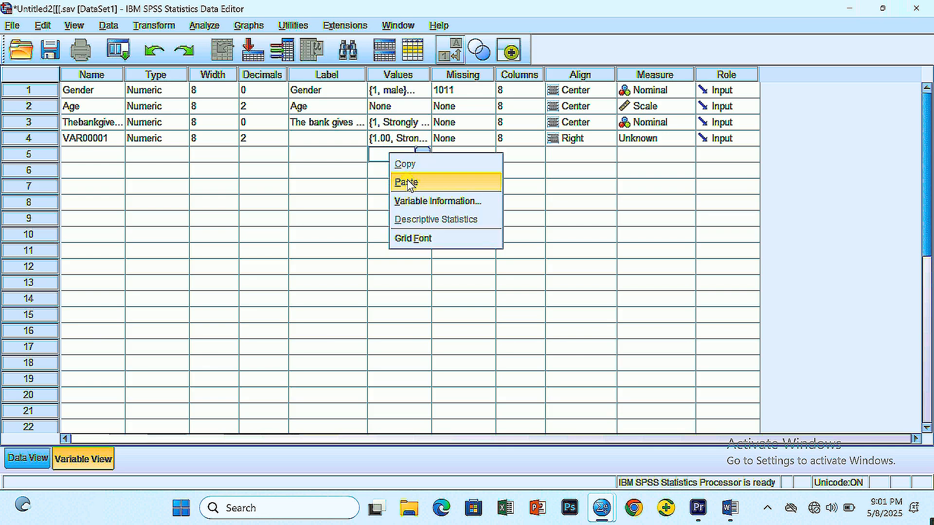
left_click(407, 179)
left_click(395, 170)
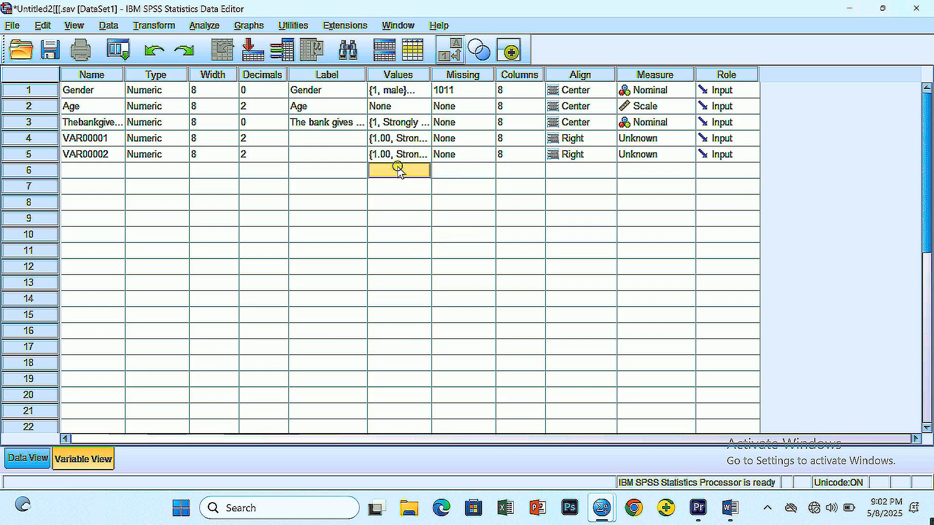
right_click(395, 170)
left_click(403, 193)
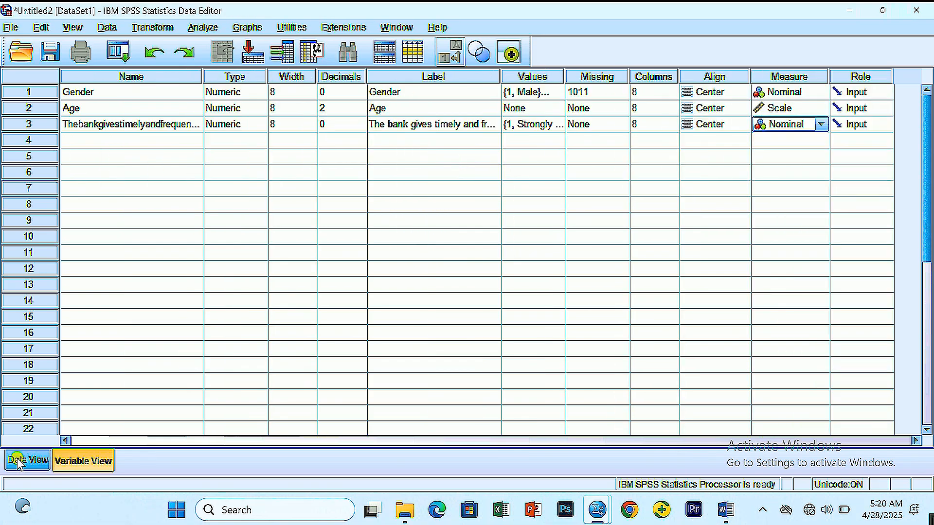
- Switch to the data sheet and enter 1 as the first case's Gender
left_click(18, 458)
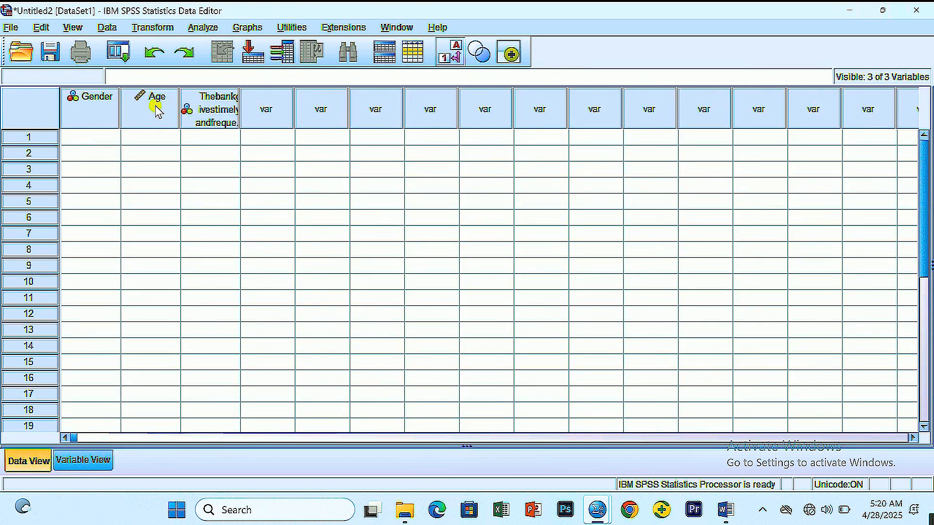
left_click(97, 138)
type("1")
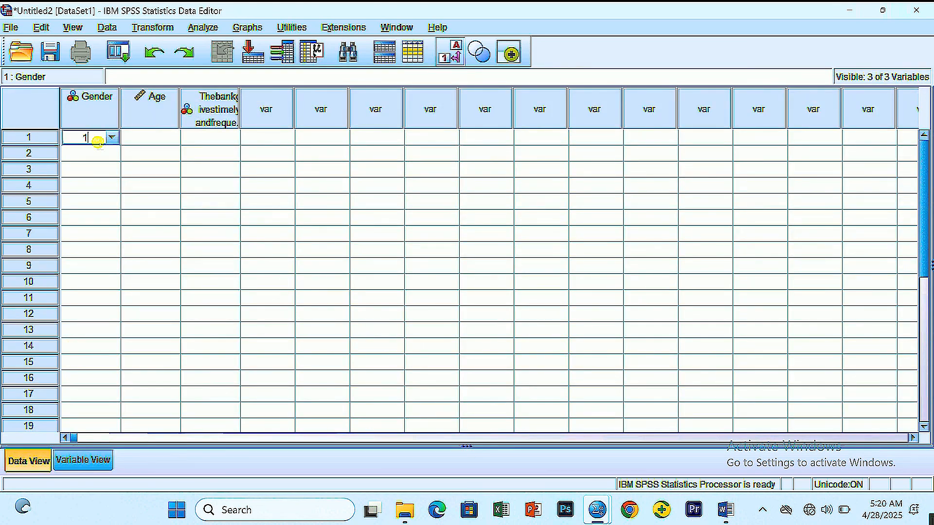
left_click(92, 154)
left_click(97, 137)
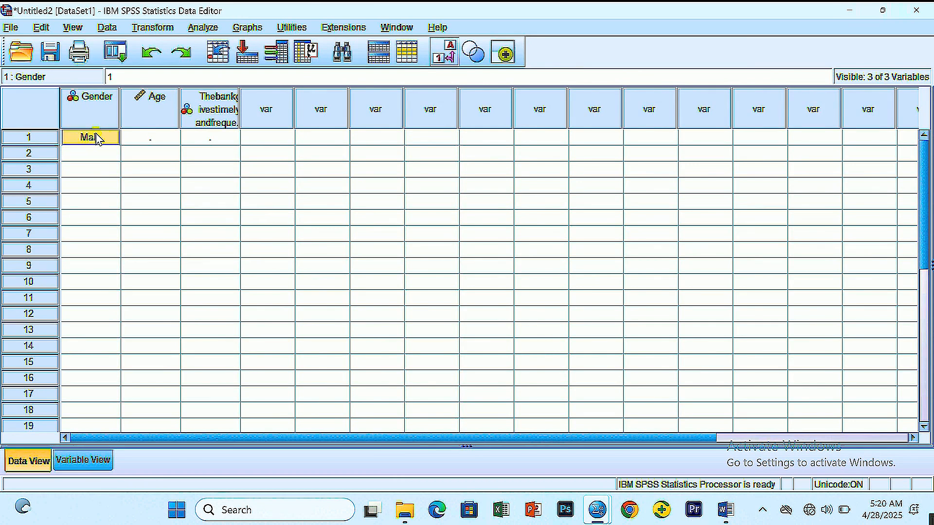
- Enter 35 as the first case's Age and 3 for its bank training item
left_click(160, 140)
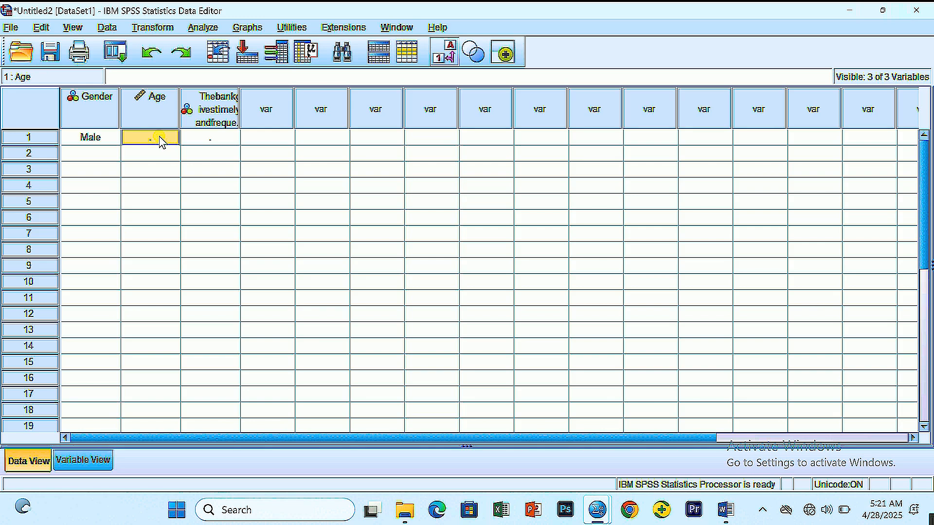
type("35")
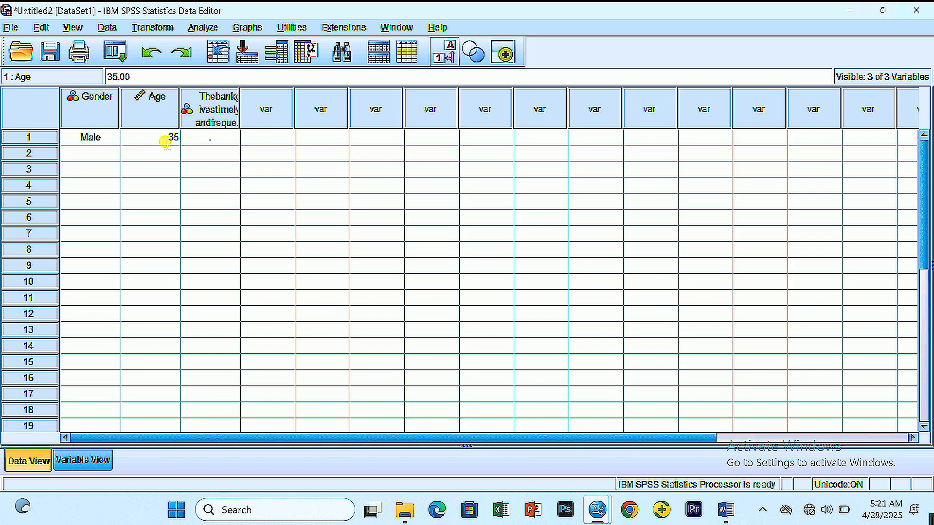
left_click(197, 144)
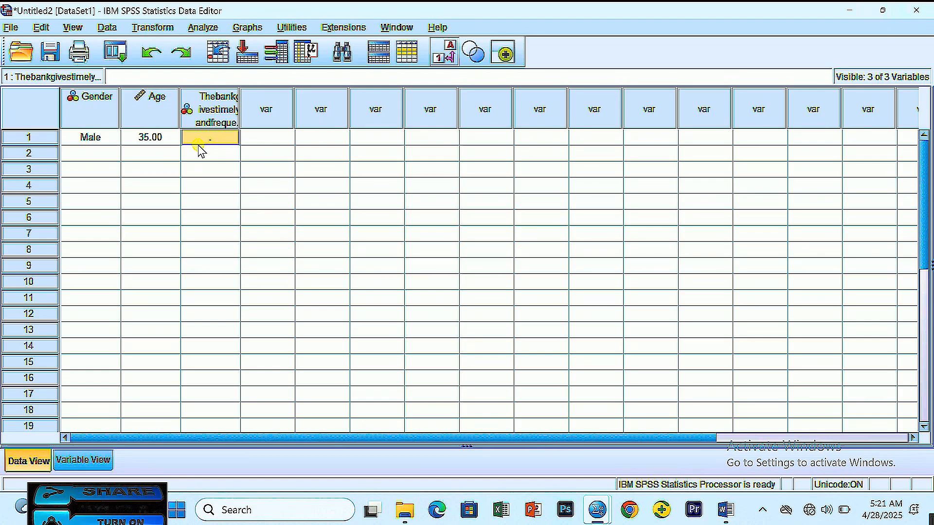
type("3")
key("Return")
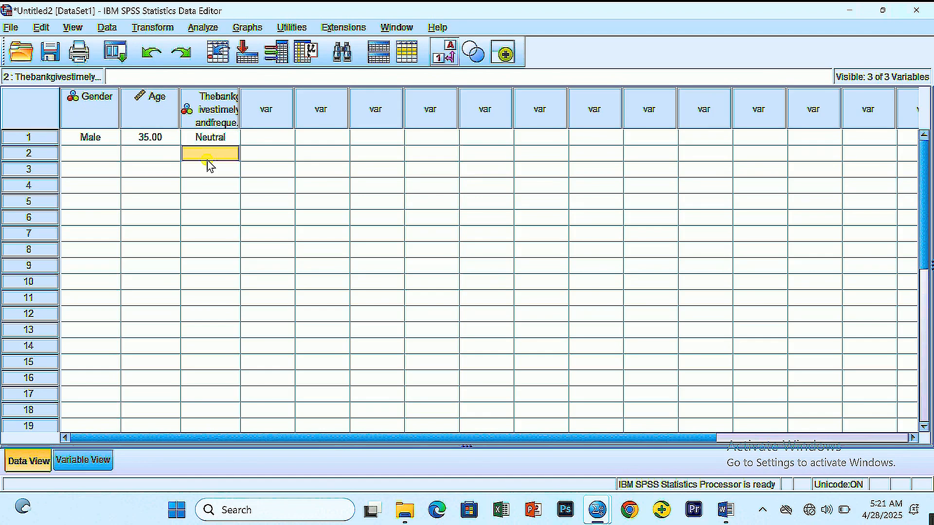
- Enter the second case with 2 as Gender, 21 as Age and 5 for the bank training item
key("Up")
left_click(77, 155)
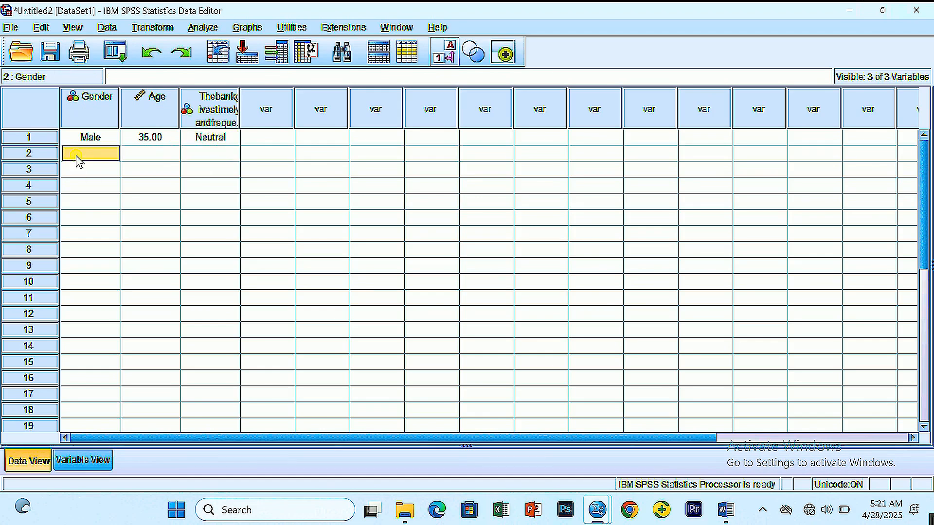
type("2")
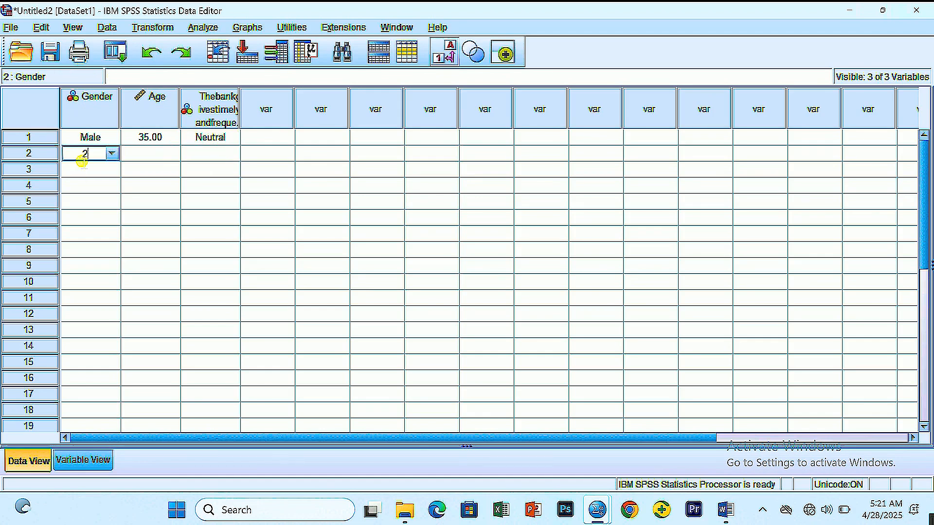
left_click(148, 156)
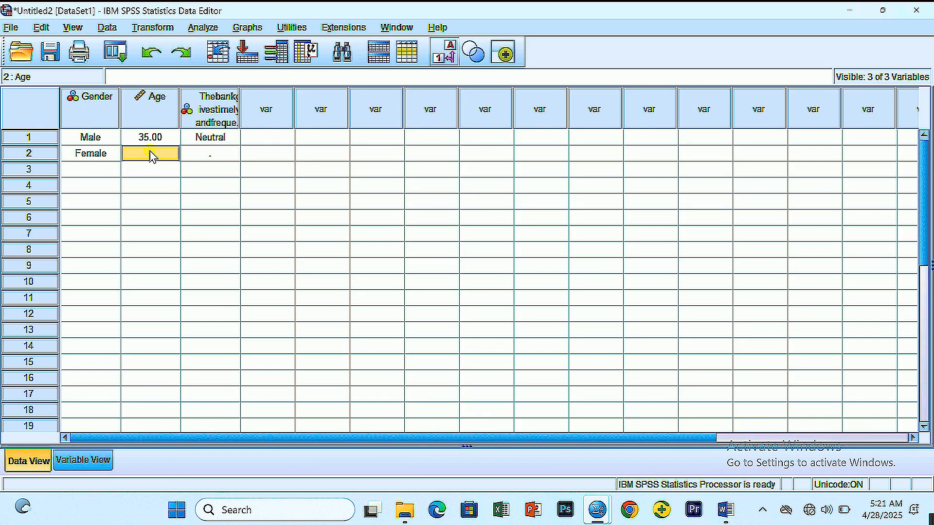
type("21")
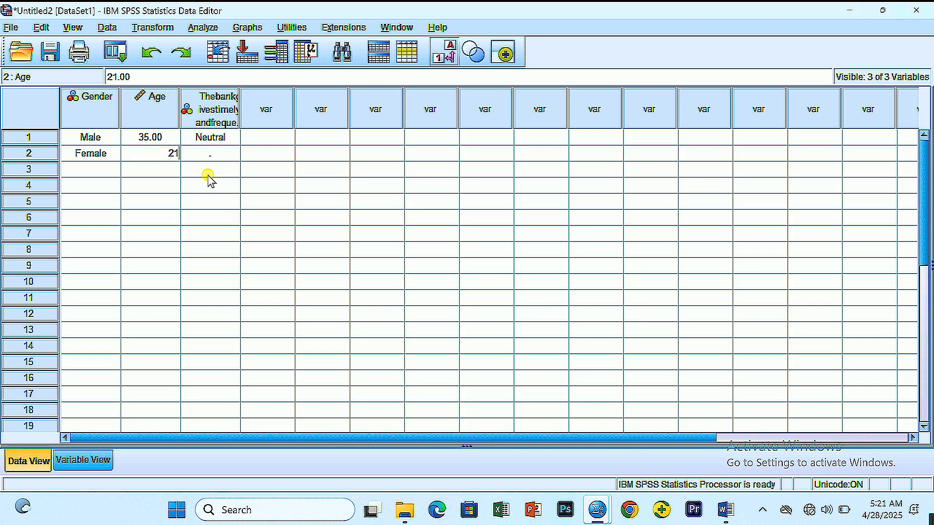
left_click(208, 152)
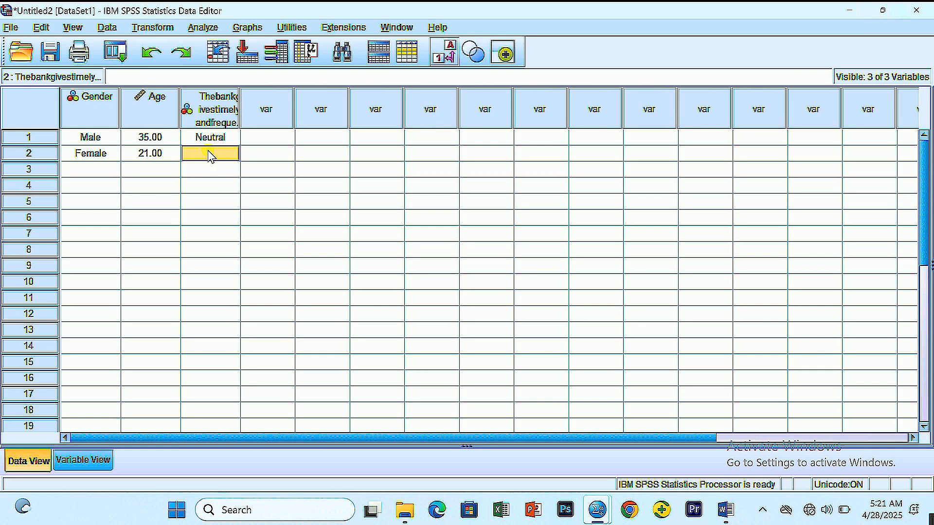
type("5")
left_click(208, 167)
left_click(208, 155)
- Look through the data rows and bring up the list of variable definitions
scroll(111, 223, "down", 3)
scroll(112, 223, "down", 5)
scroll(110, 287, "up", 6)
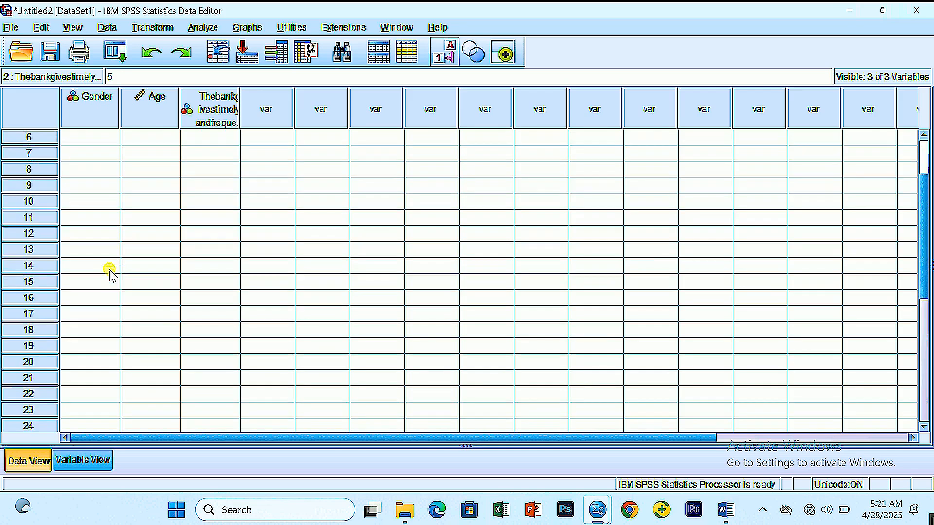
scroll(110, 272, "up", 2)
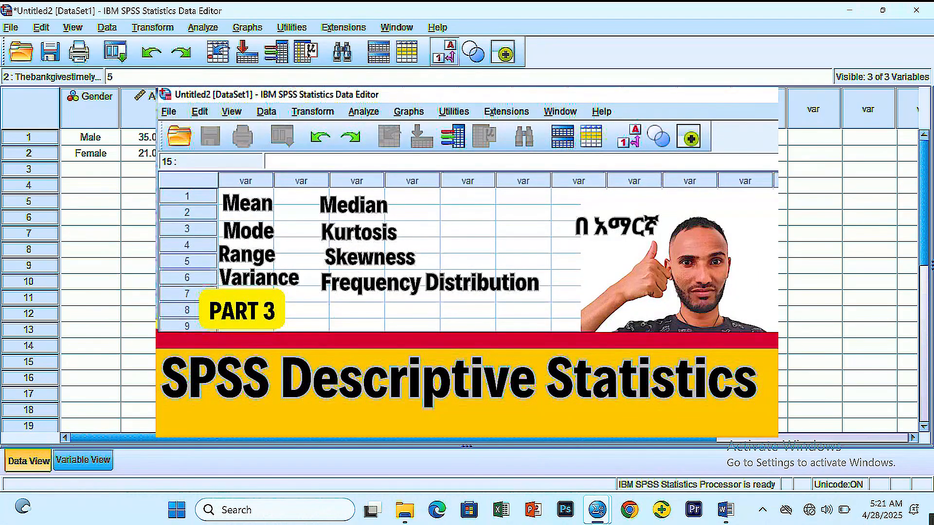
left_click(83, 460)
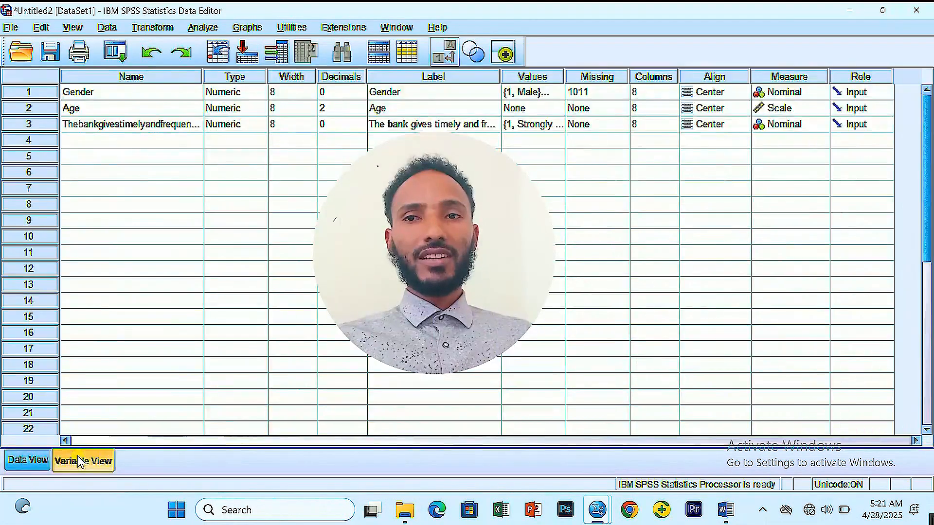
- Show the numeric codes in place of value labels to examine the survey cases, and restore the value labels
scroll(381, 279, "up", 2)
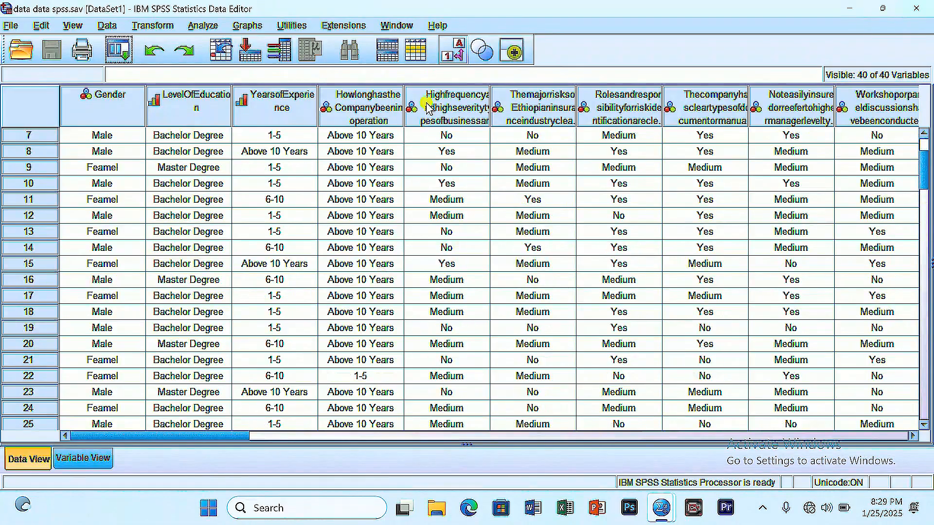
left_click(453, 50)
scroll(427, 205, "down", 7)
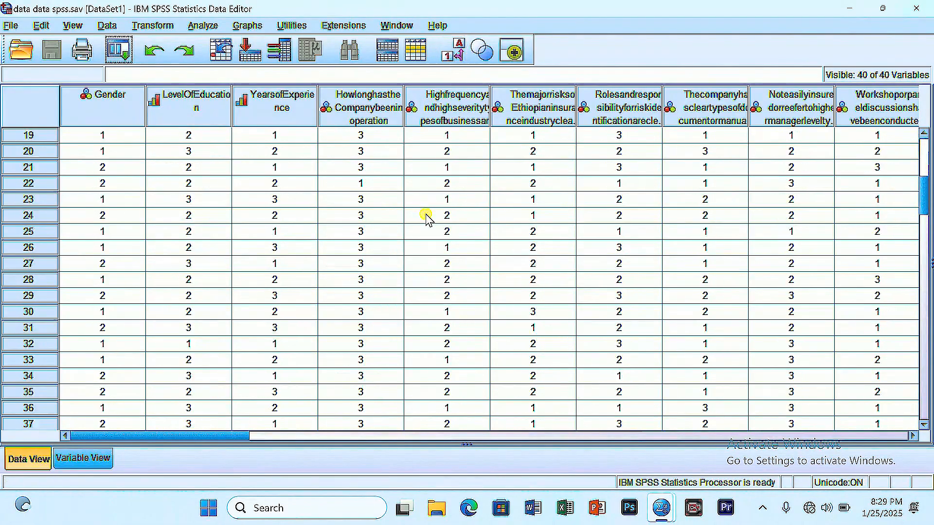
scroll(426, 204, "up", 5)
left_click(454, 53)
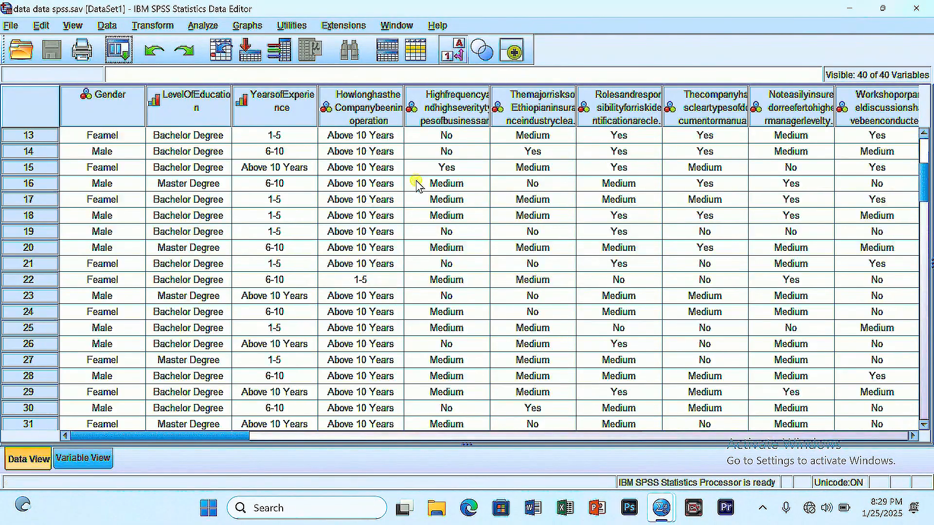
scroll(194, 351, "up", 4)
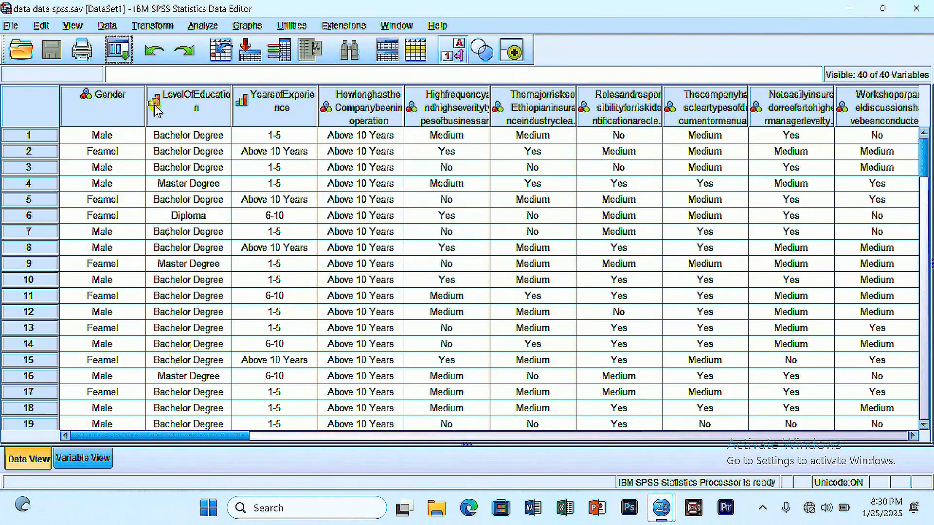
- Open the Frequencies analysis from the descriptive statistics procedures
left_click(199, 25)
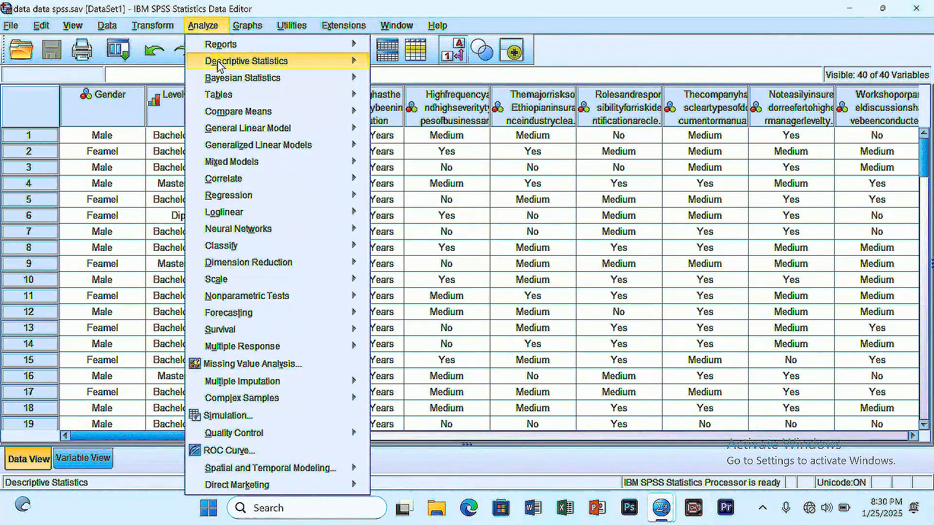
mouse_move(218, 65)
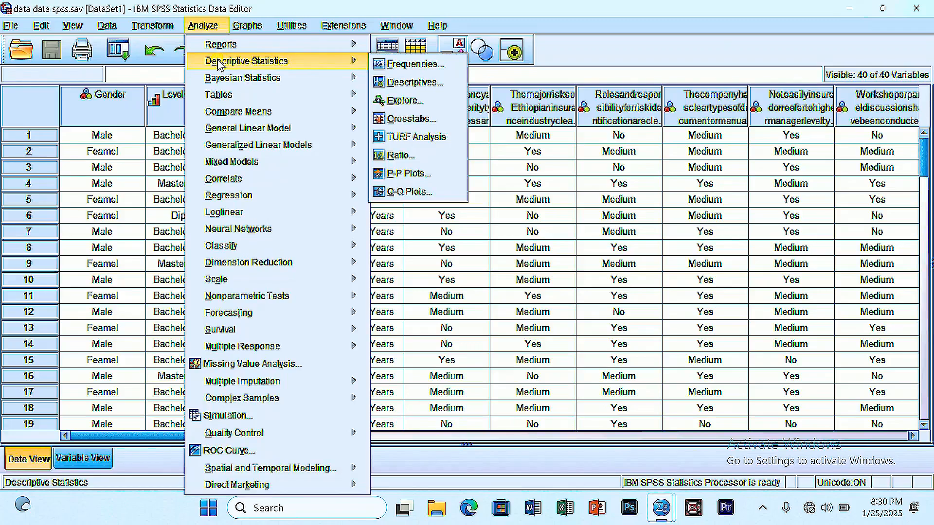
left_click(396, 64)
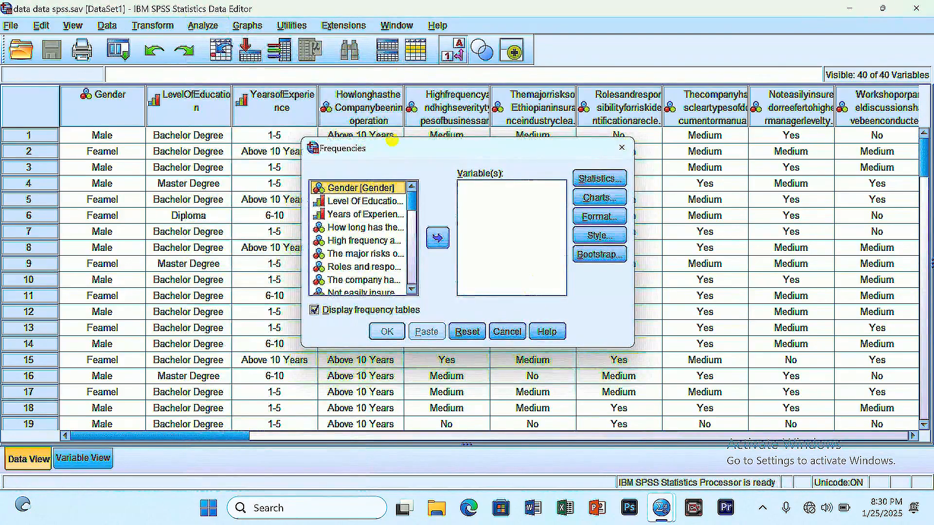
- Look through the whole list of variables available for the Frequencies analysis
left_click(412, 290)
left_click(412, 290)
left_click(412, 290)
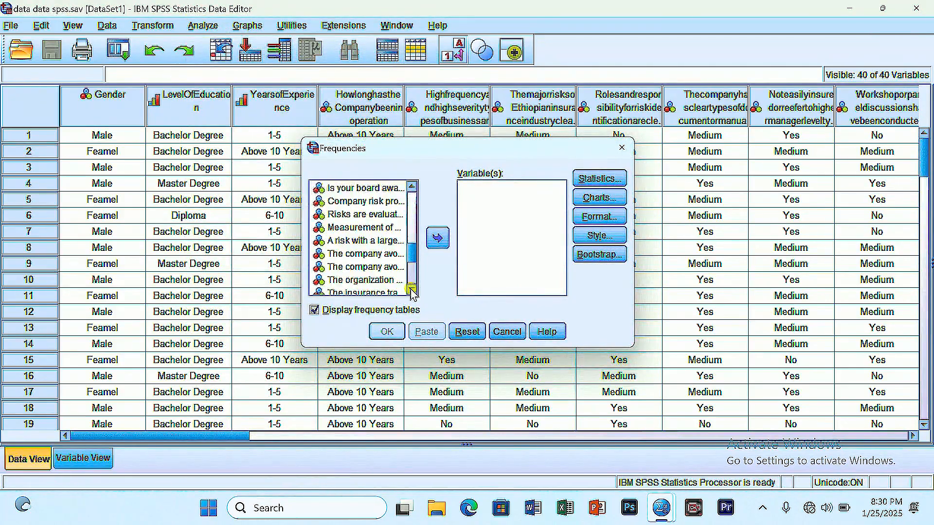
left_click(412, 290)
left_click(412, 290)
left_click(412, 290)
left_click(412, 290)
left_click(412, 290)
left_click(412, 290)
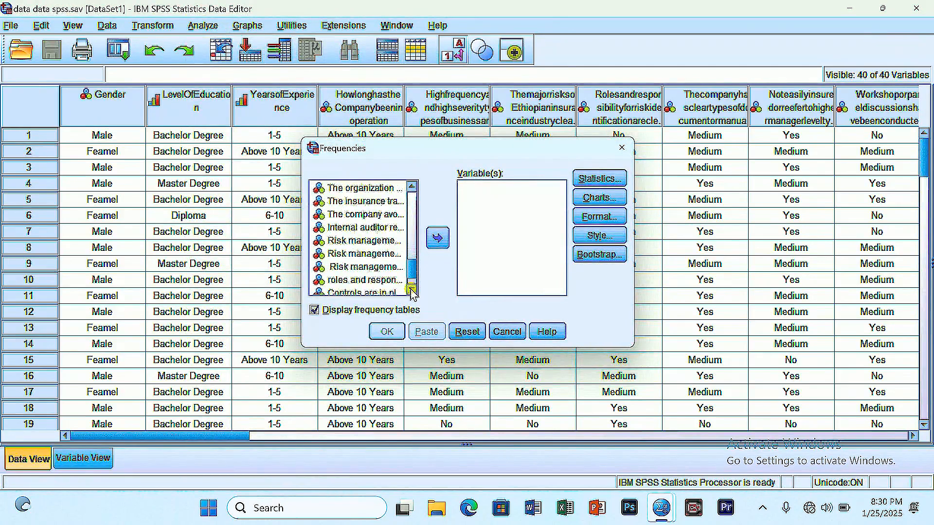
left_click(412, 186)
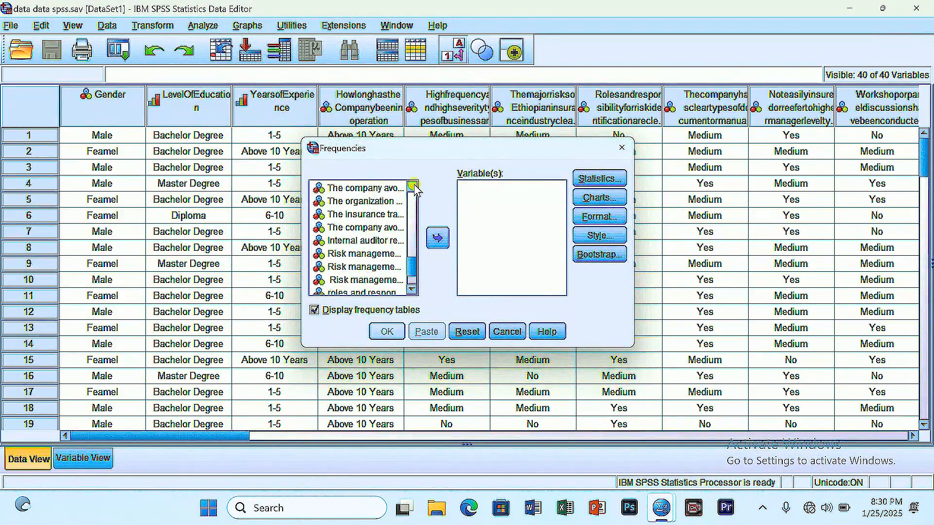
left_click(412, 187)
left_click(412, 186)
left_click(412, 186)
left_click(412, 186)
left_click(412, 187)
left_click(412, 186)
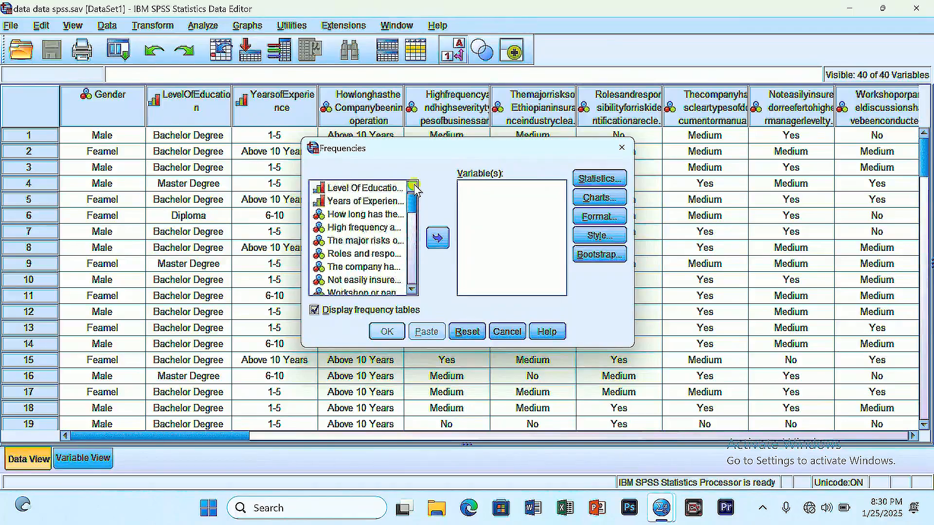
left_click(412, 186)
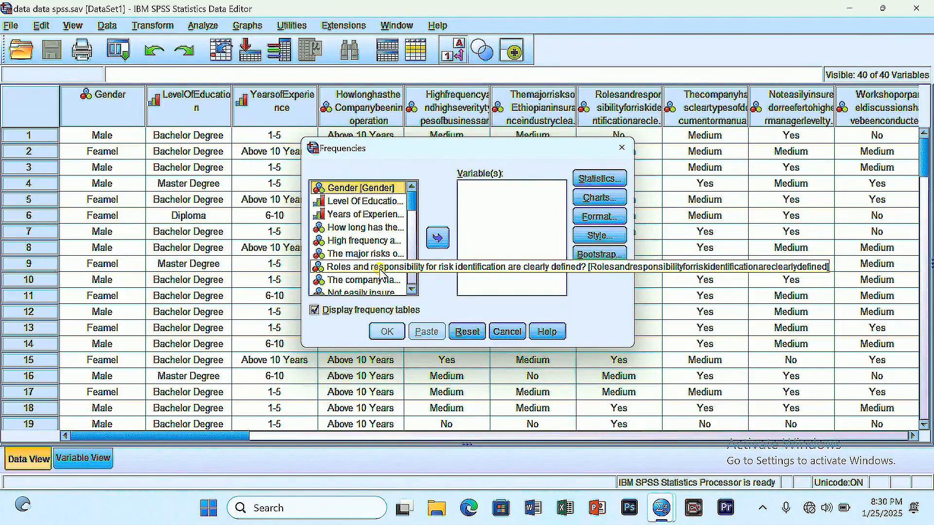
- Add Level Of Education to the variables being analysed and open the statistics options
left_click(354, 203)
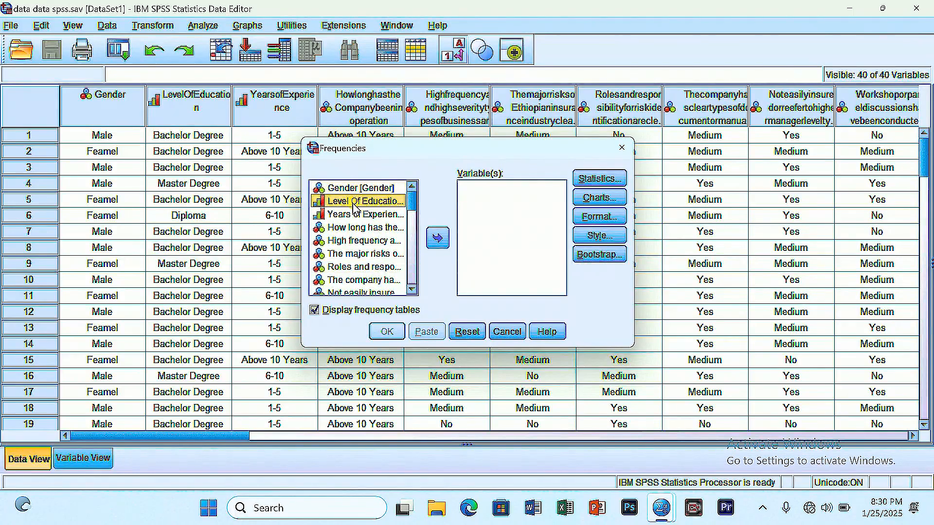
left_click(437, 239)
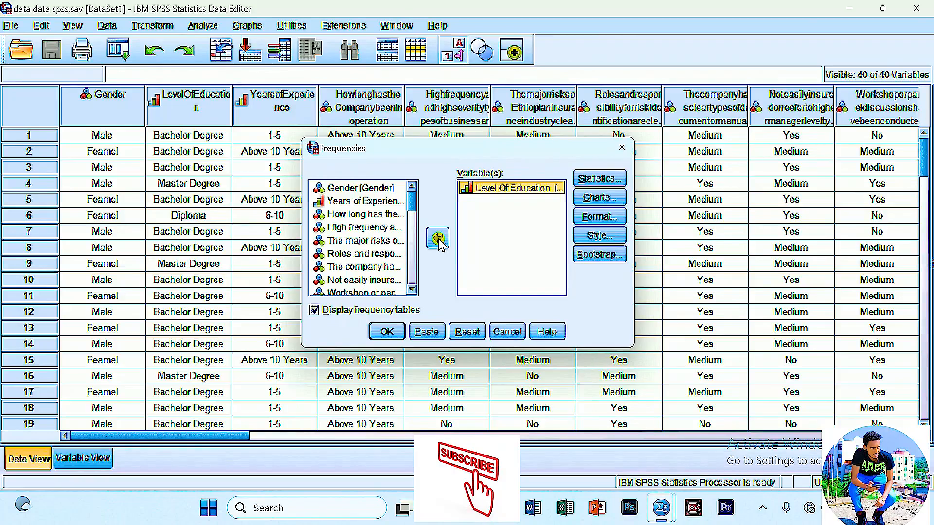
left_click(599, 178)
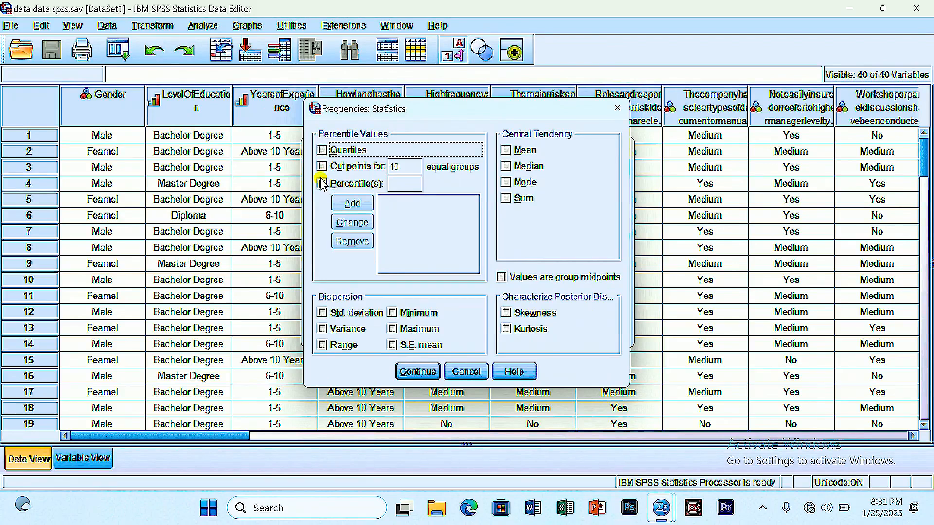
left_click(322, 150)
left_click(322, 167)
left_click(322, 184)
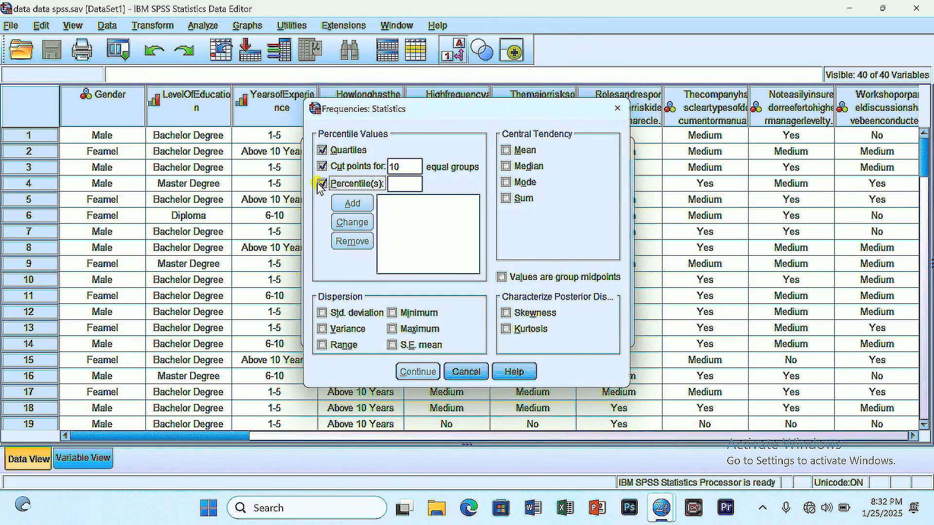
left_click(321, 186)
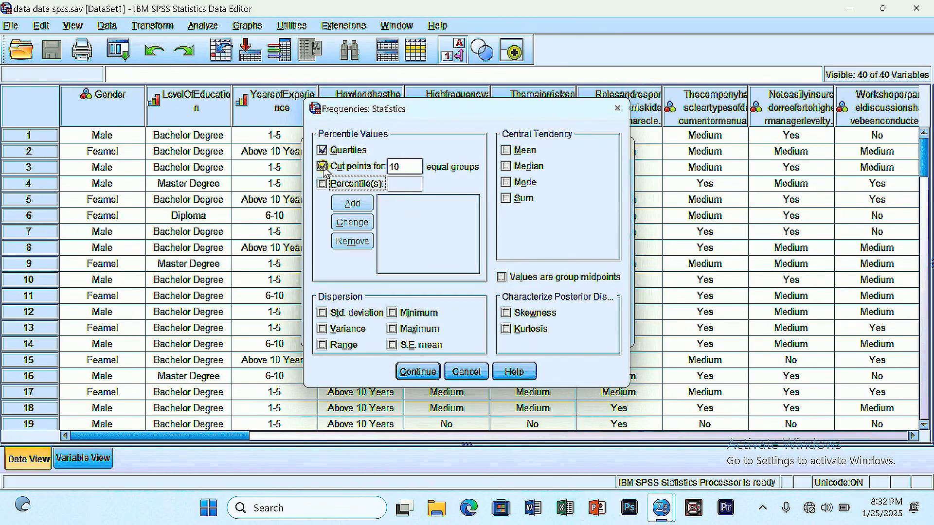
left_click(323, 168)
left_click(322, 151)
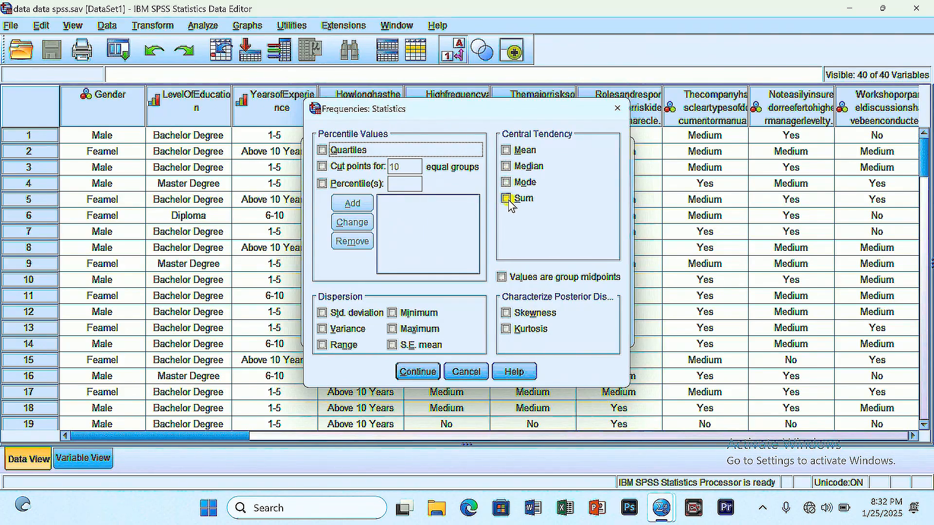
- Include the mean, median and mode as central tendency measures
left_click(507, 150)
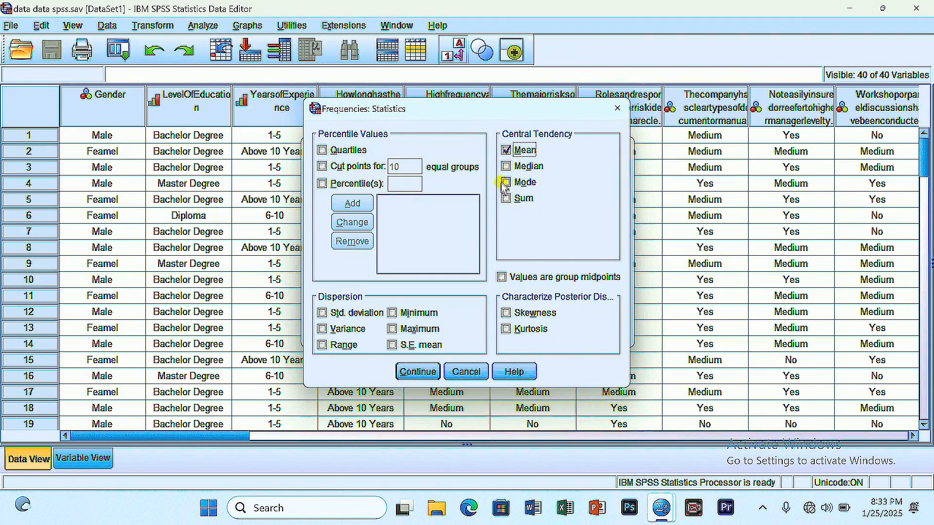
left_click(506, 167)
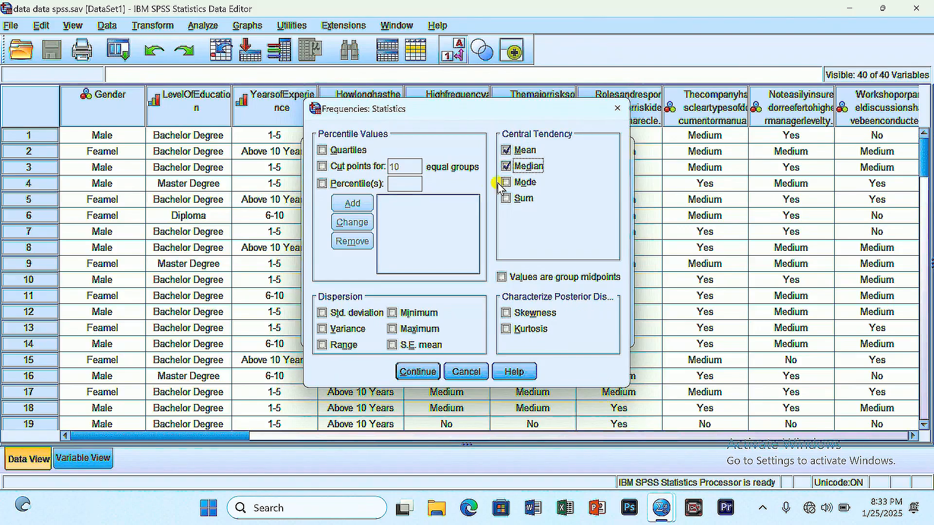
left_click(507, 182)
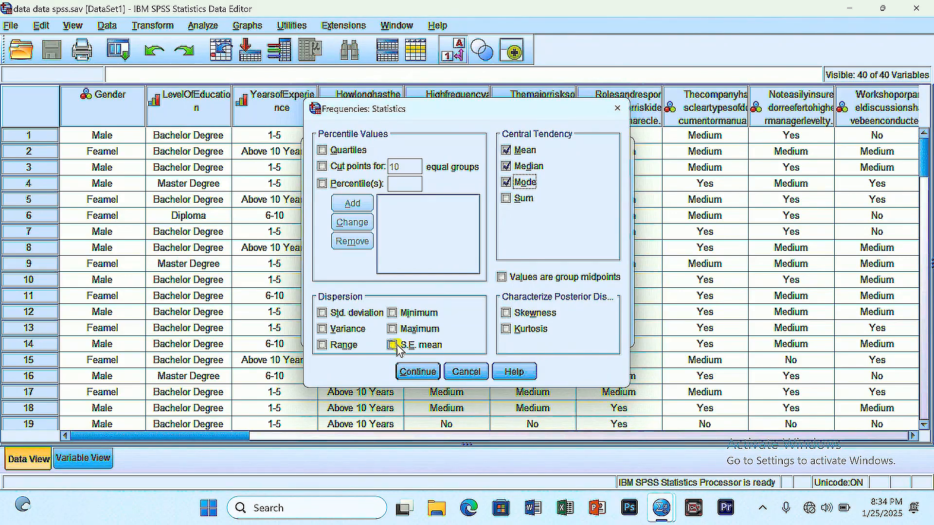
- Include standard deviation, variance, range, minimum and maximum as dispersion measures, and accept the statistics options
left_click(322, 313)
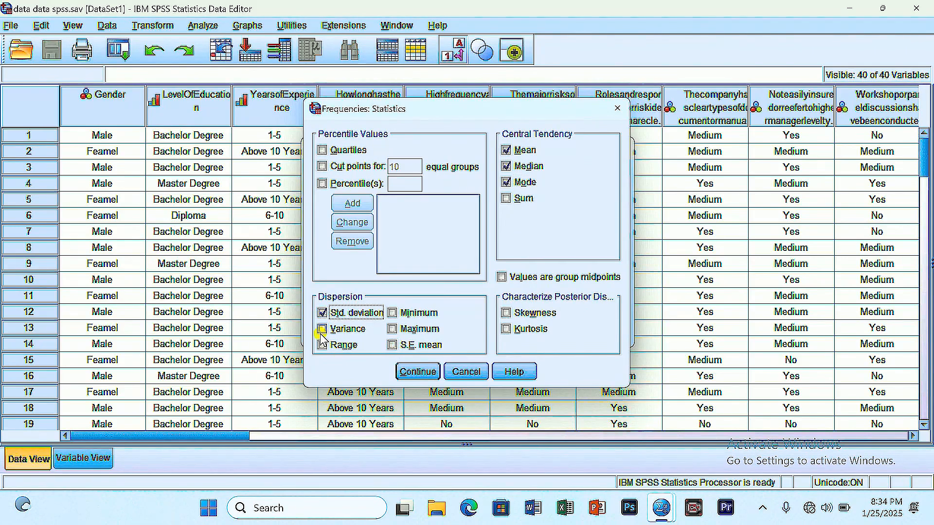
left_click(322, 330)
left_click(322, 345)
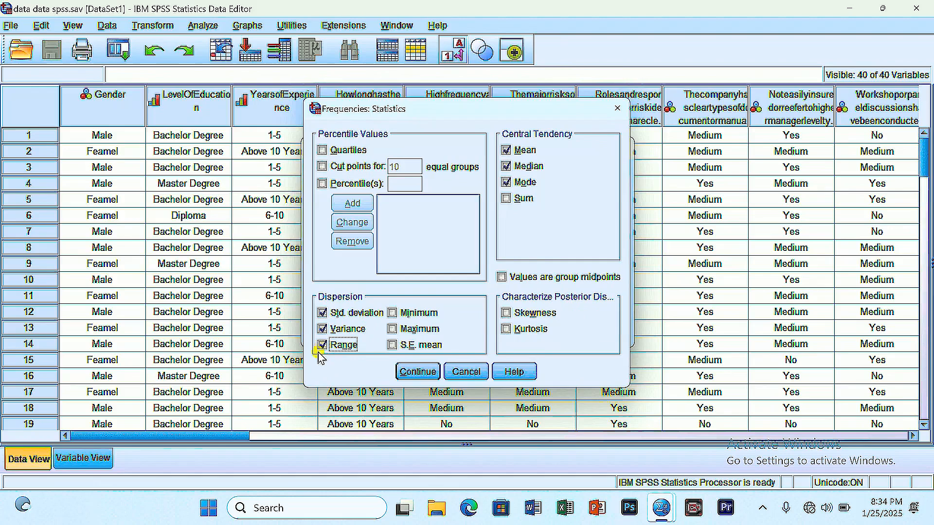
left_click(393, 313)
left_click(392, 329)
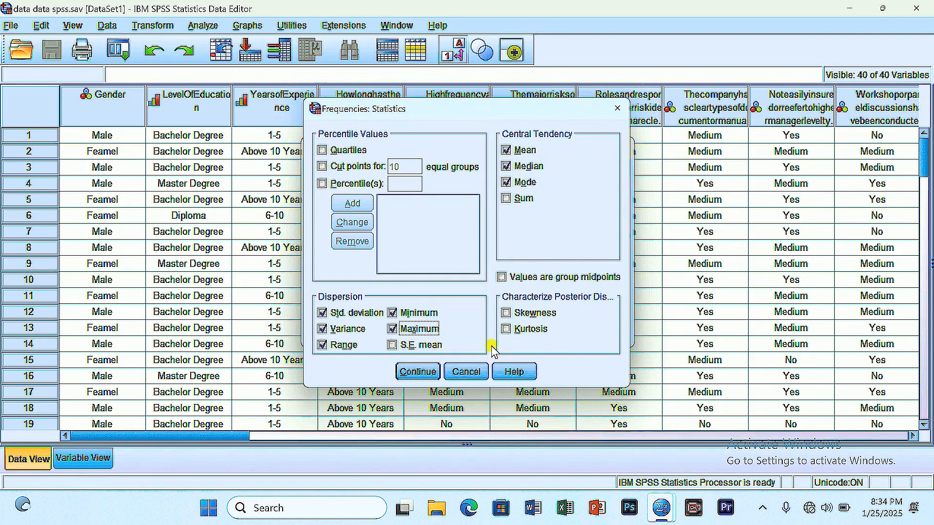
left_click(418, 373)
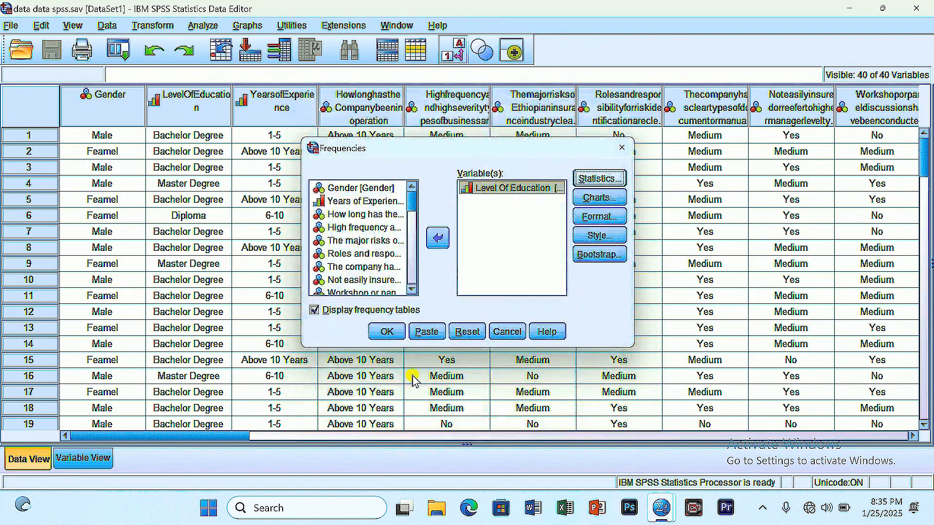
- Request bar charts with frequencies as the chart values for Level Of Education, and accept the chart options
left_click(597, 200)
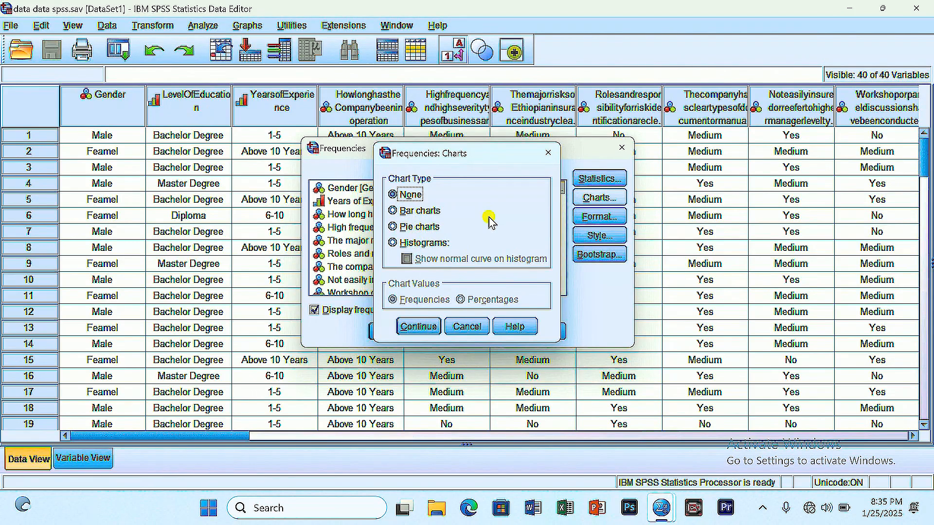
left_click(398, 211)
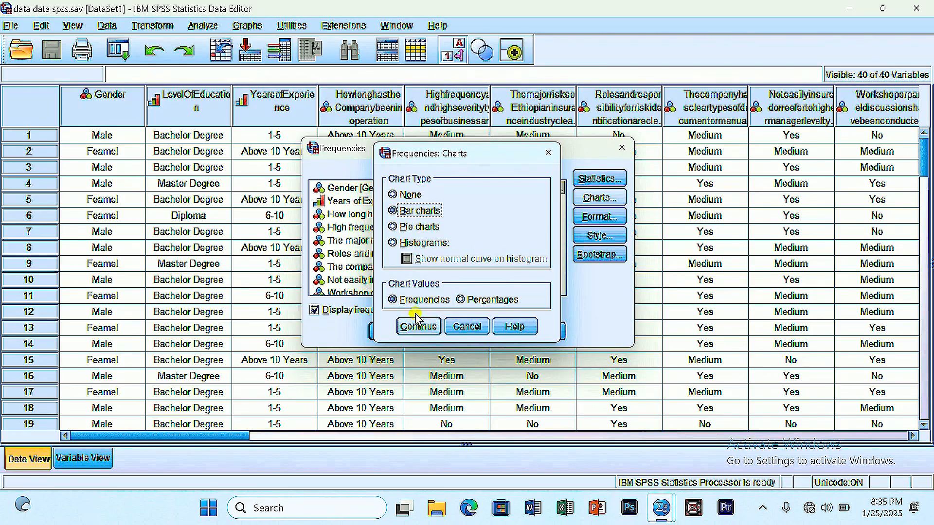
left_click(461, 300)
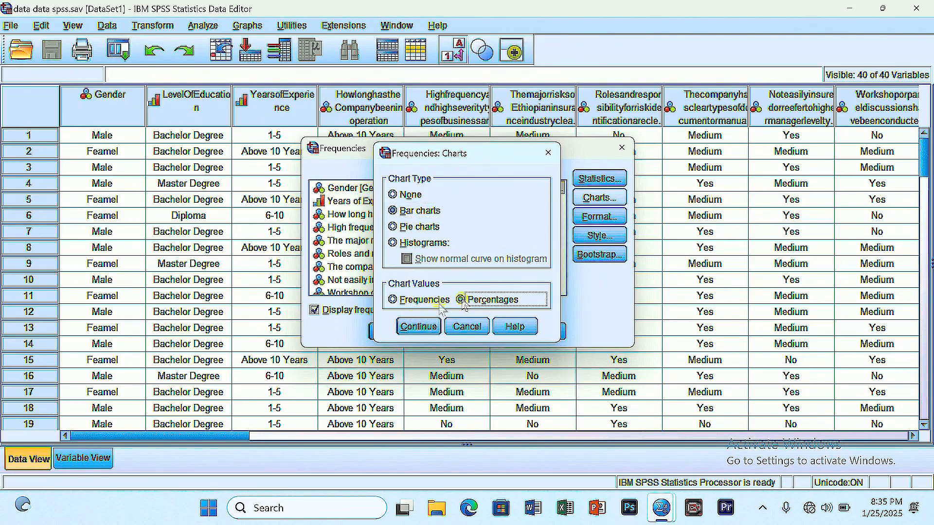
left_click(394, 300)
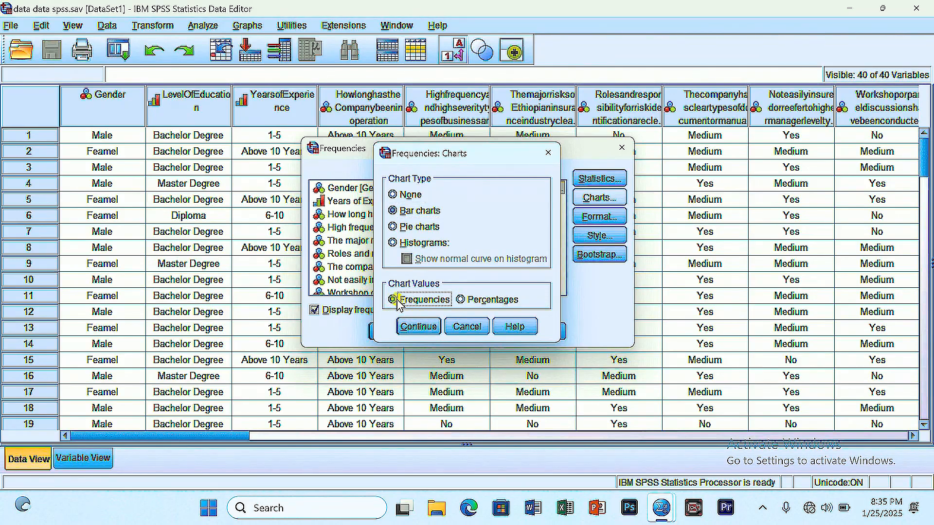
left_click(408, 328)
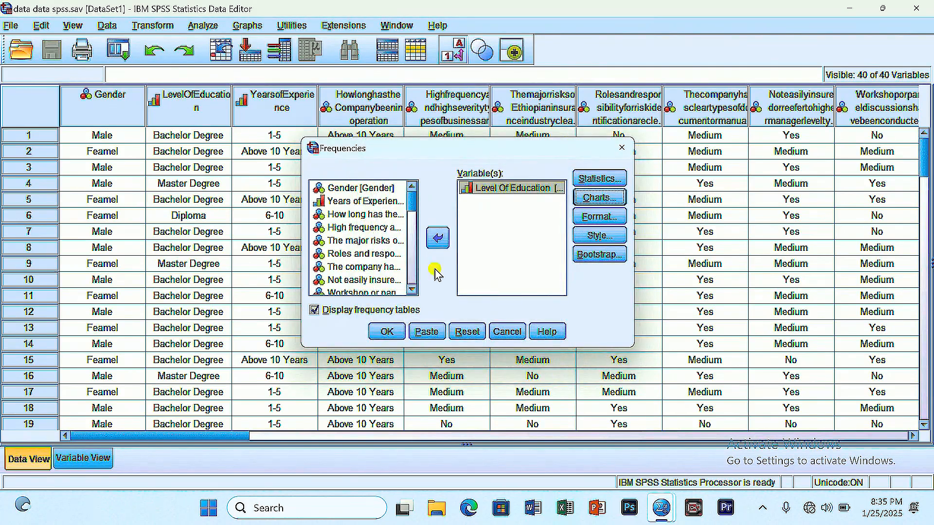
- Keep the output ordered by ascending values in the format options and run the Frequencies analysis
left_click(589, 217)
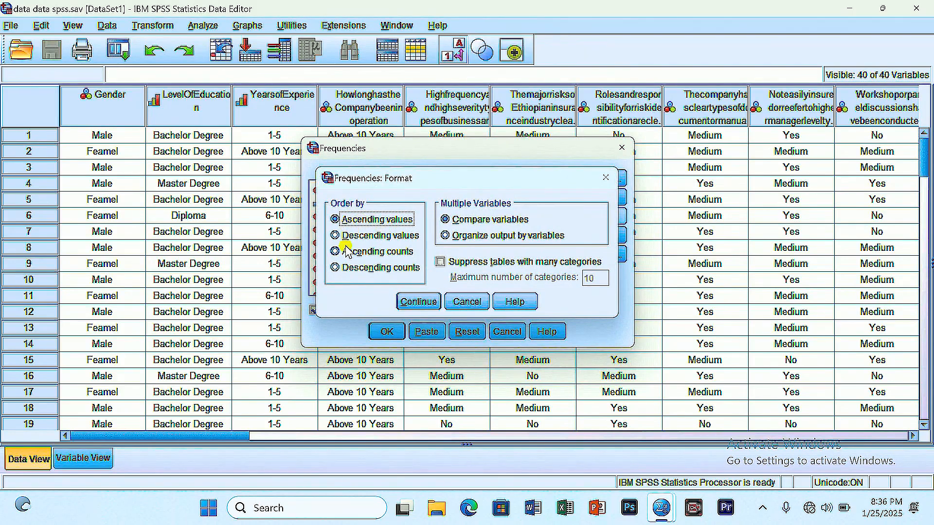
left_click(335, 235)
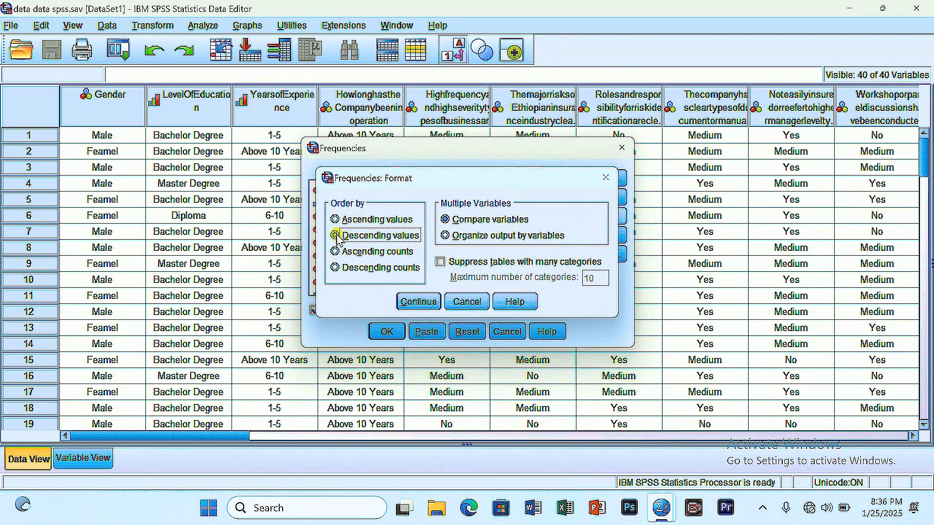
left_click(335, 219)
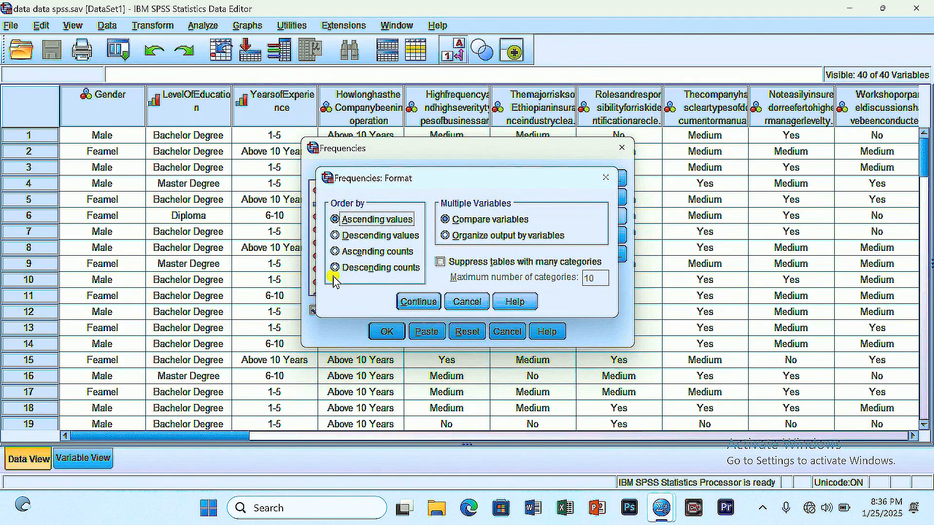
left_click(418, 301)
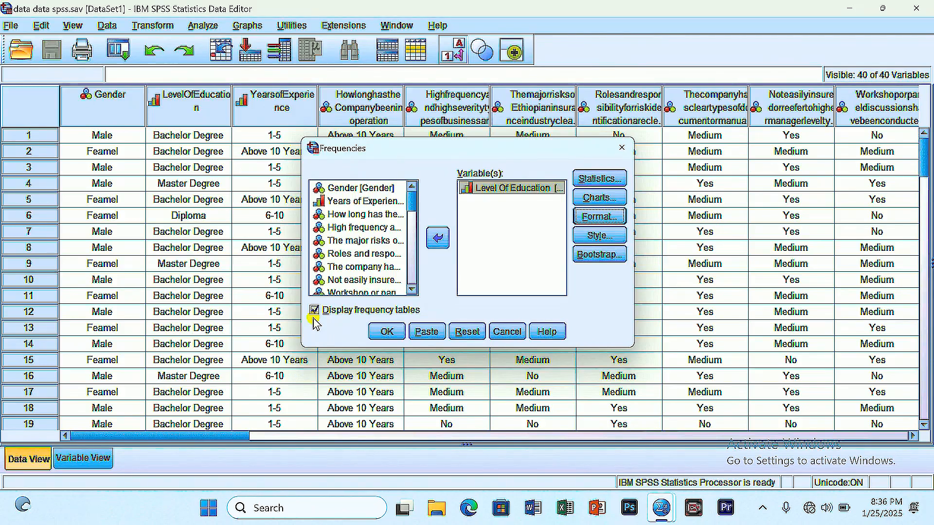
left_click(384, 333)
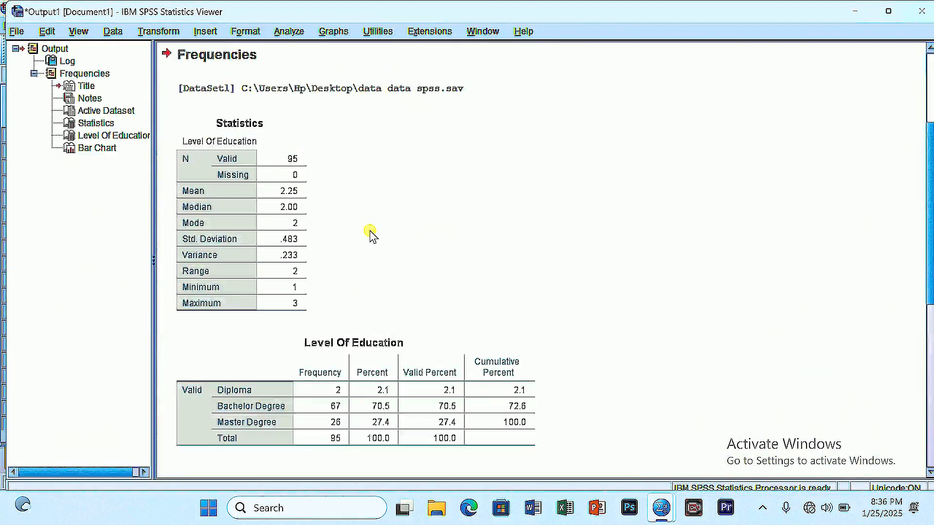
- Examine the Level Of Education statistics table, frequency table and bar chart in the output
left_click(305, 165)
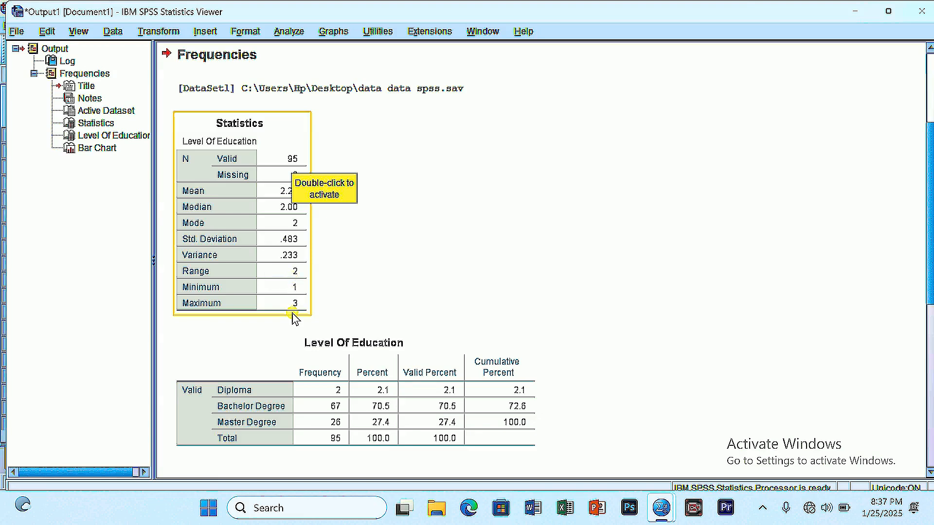
scroll(327, 306, "down", 3)
left_click(229, 324)
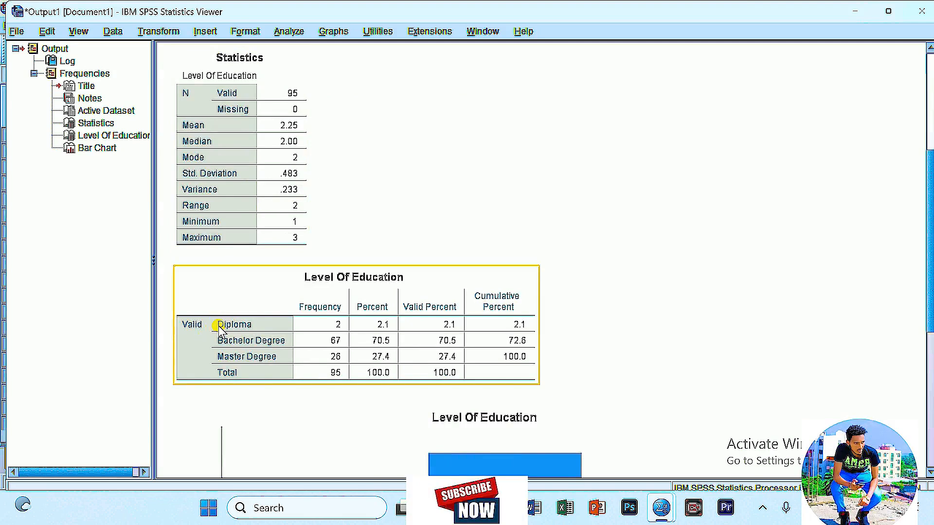
left_click(338, 325)
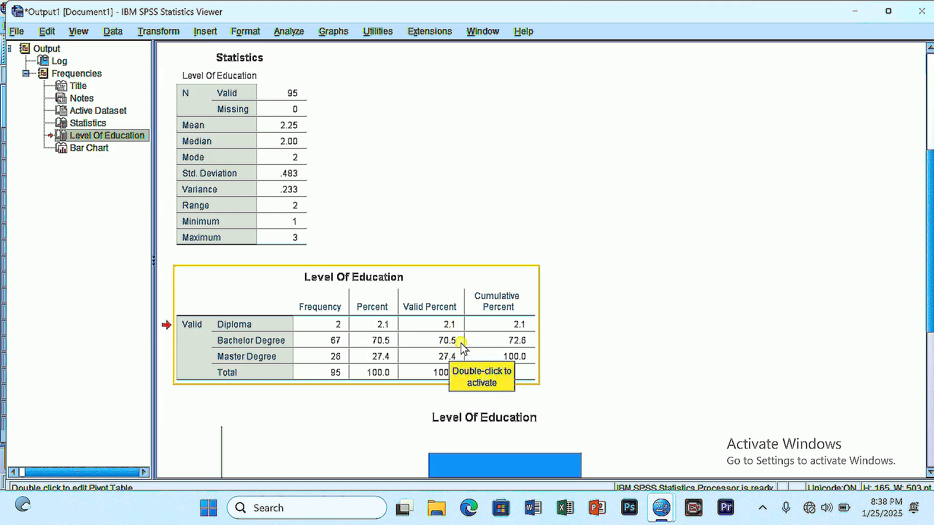
left_click(549, 355)
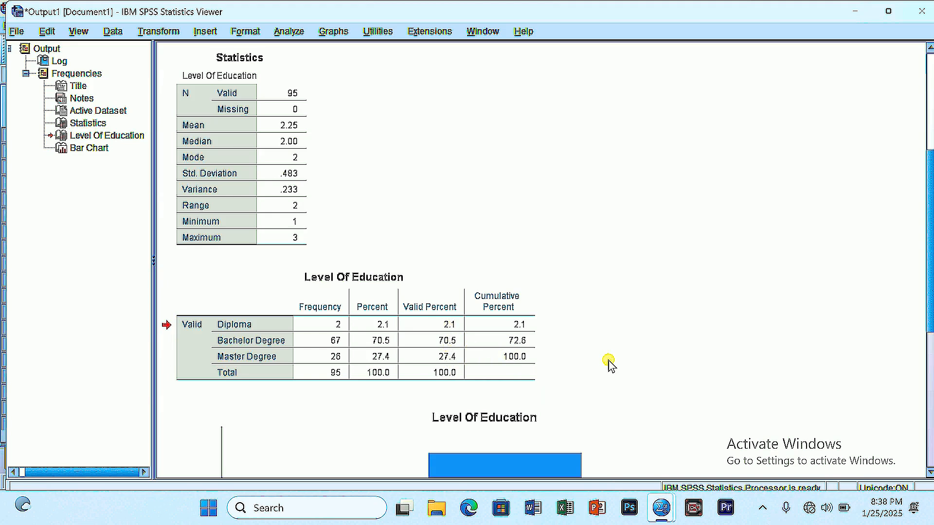
scroll(628, 360, "down", 10)
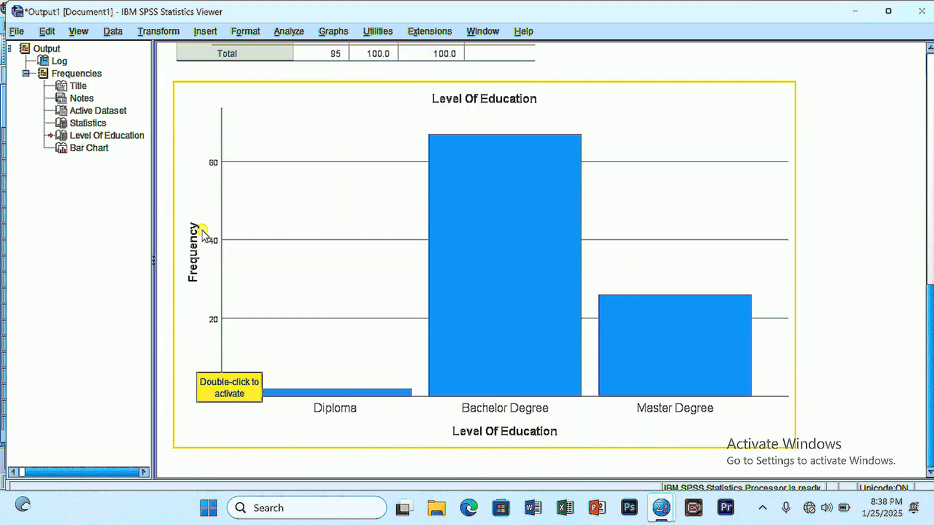
left_click(323, 423)
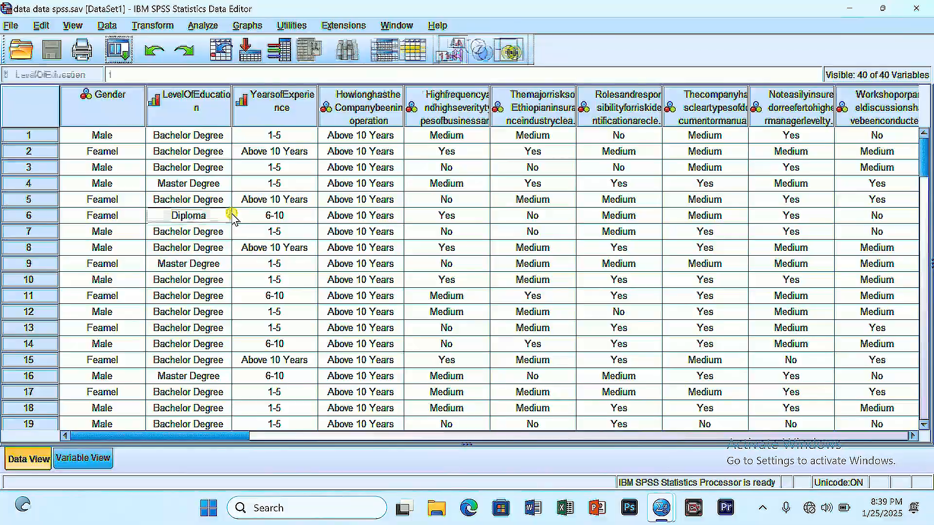
- Reopen the Frequencies analysis from the data and add the variables from Gender through Roles and responsibilities
left_click(170, 213)
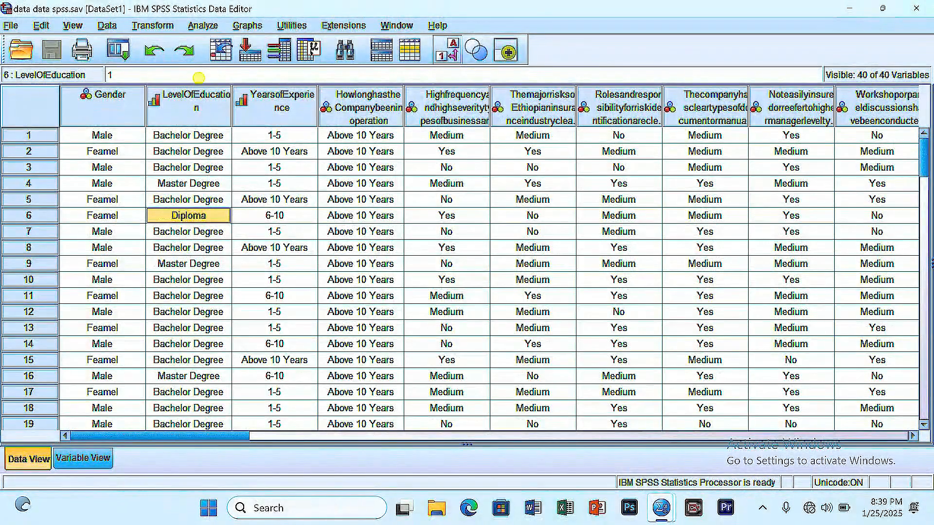
left_click(165, 184)
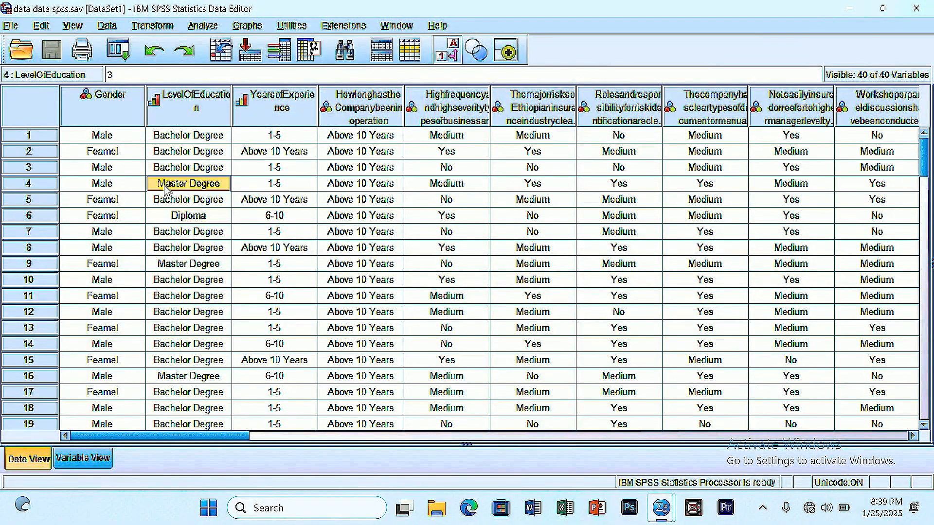
left_click(202, 25)
mouse_move(243, 68)
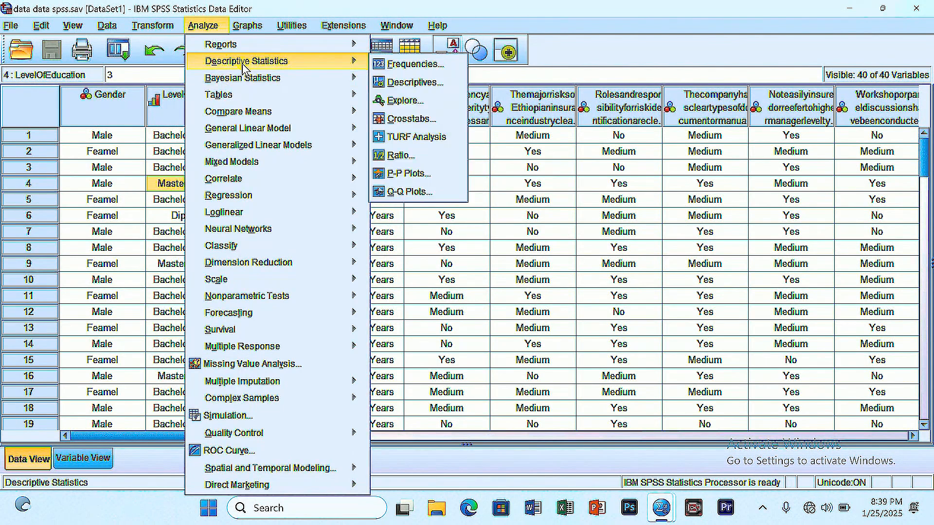
left_click(423, 65)
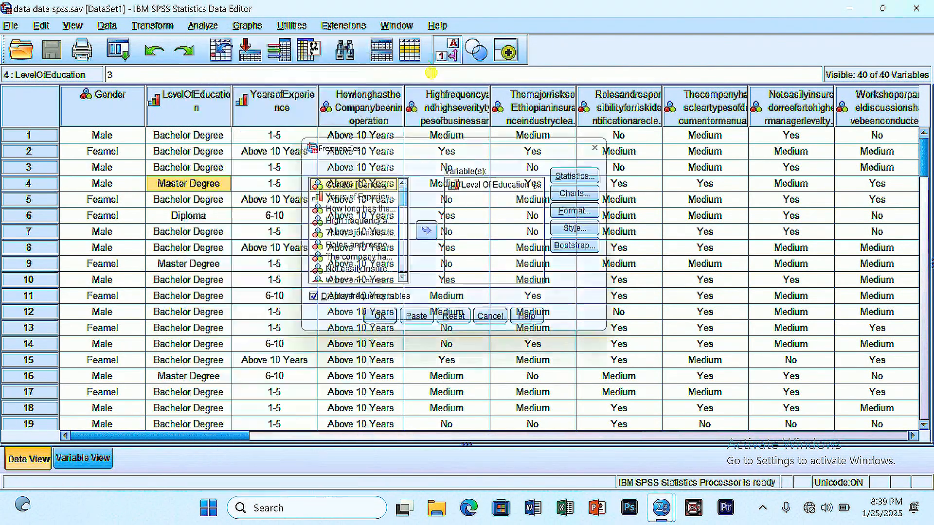
double_click(352, 189)
double_click(355, 189)
double_click(360, 189)
double_click(363, 189)
double_click(360, 189)
double_click(358, 189)
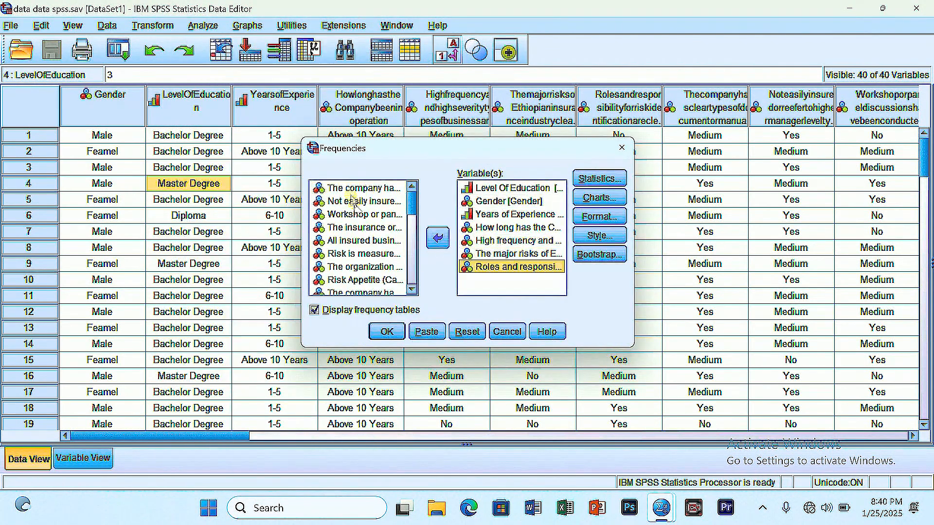
- Add the variables from the company's clear document types through the risk management software question to the analysis
double_click(355, 200)
double_click(364, 189)
left_click(363, 189)
left_click(438, 238)
left_click(357, 199)
left_click(438, 238)
left_click(341, 188)
left_click(437, 238)
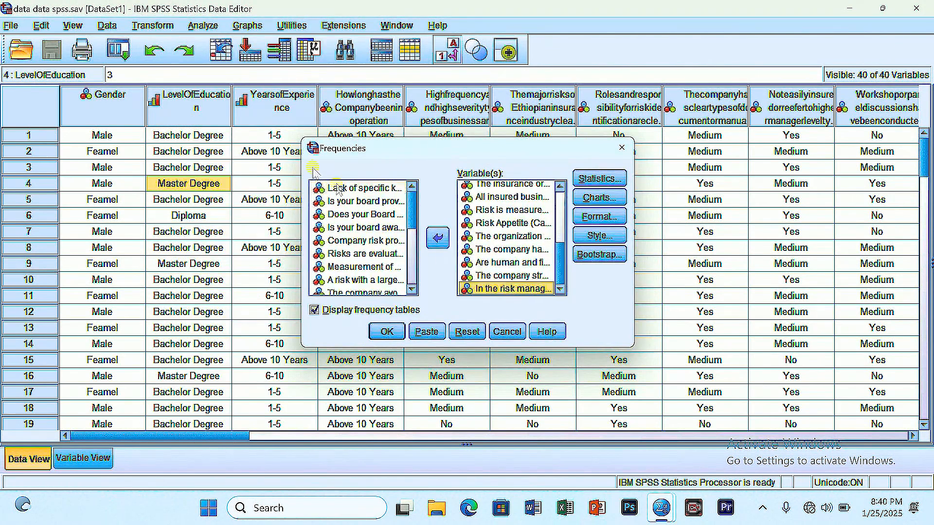
- Add the variables from Lack of specific knowledge through the insurance training question to the analysis
left_click(438, 238)
left_click(357, 189)
left_click(438, 236)
left_click(358, 188)
left_click(437, 237)
left_click(362, 189)
left_click(435, 237)
- Add all remaining variables, starting with the next company risk avoidance question, and run the Frequencies analysis with frequency tables
left_click(365, 189)
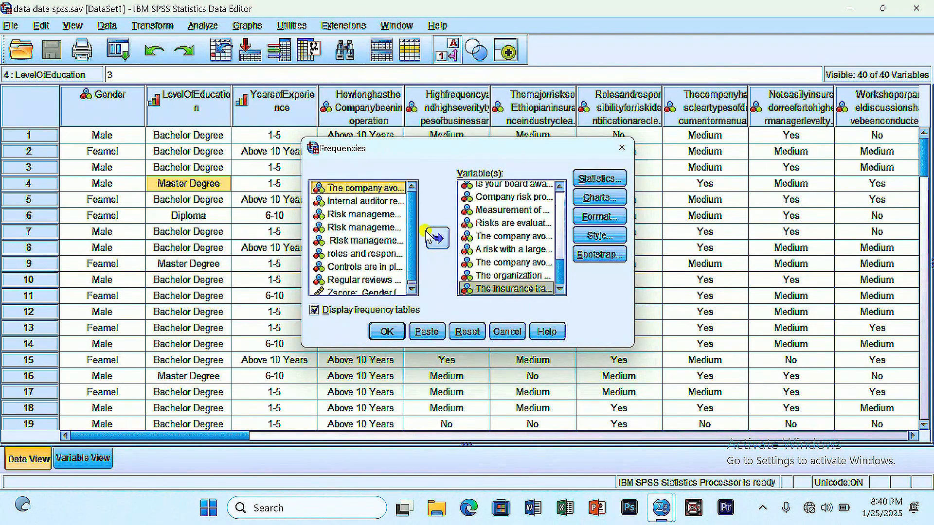
left_click(434, 236)
left_click(365, 189)
left_click(434, 235)
left_click(364, 189)
left_click(437, 236)
left_click(364, 189)
left_click(436, 237)
left_click(364, 201)
left_click(438, 237)
left_click(363, 201)
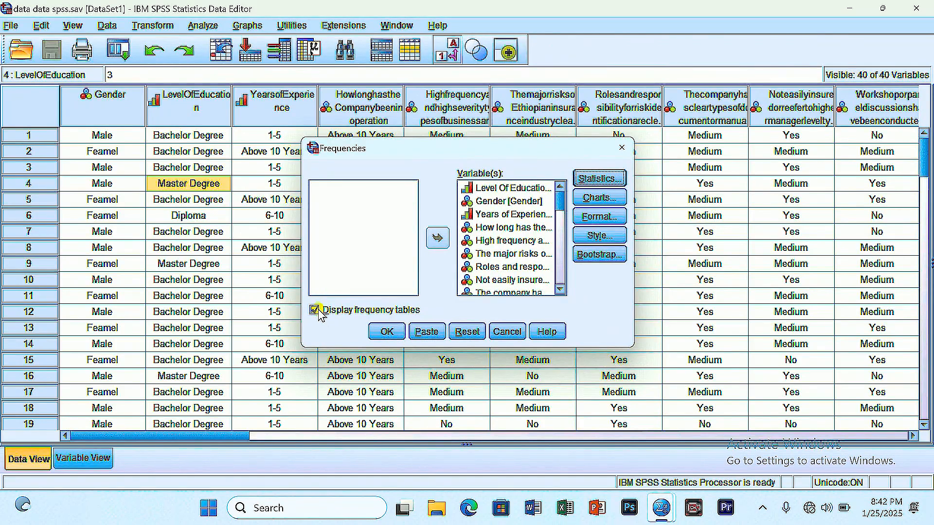
left_click(387, 333)
- Look back through the frequency tables of the new output, from the last risk management questions up to Years of Experience
left_click(250, 260)
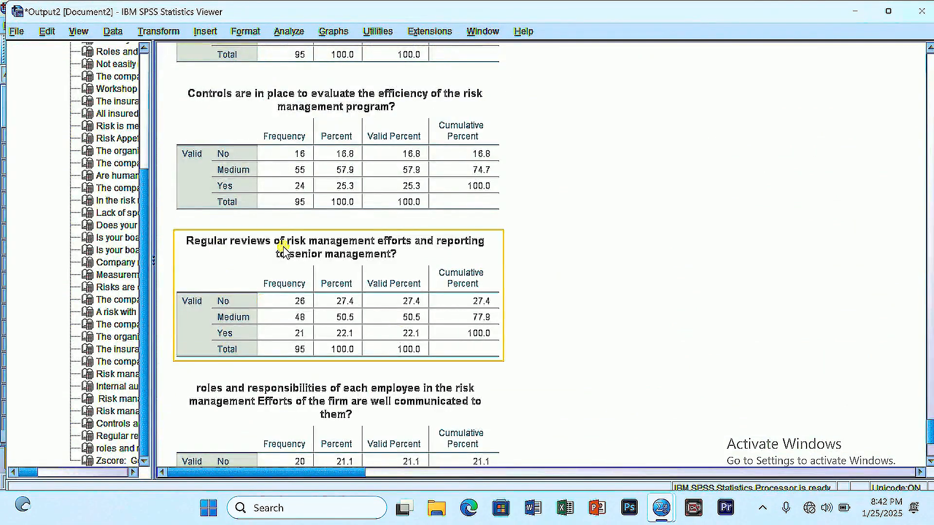
key("Up")
key("Up")
key("Up")
key("Up")
key("Up")
key("Up")
key("Up")
key("Up")
key("Up")
key("Up")
key("Up")
key("Up")
key("Up")
key("Up")
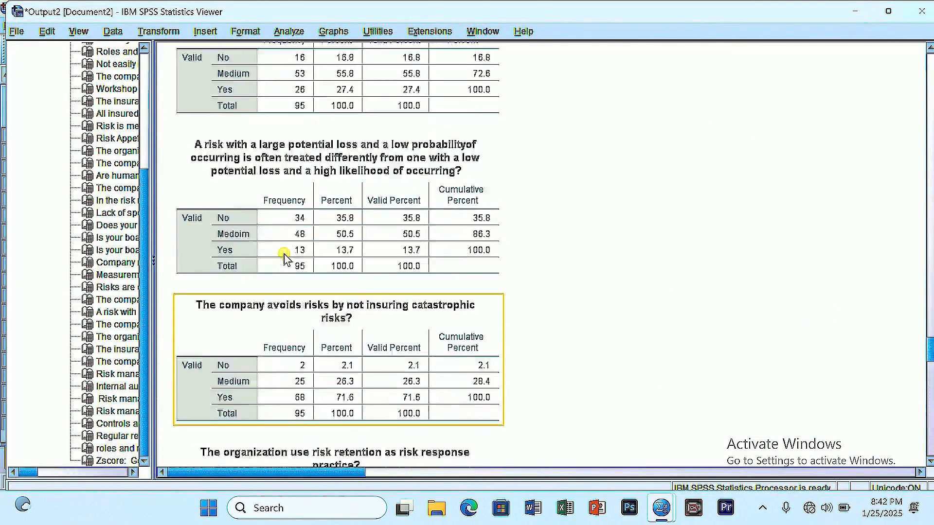
key("Up")
key("Up")
key("Up")
key("Up")
key("Up")
key("Up")
key("Up")
key("Up")
key("Up")
key("Up")
key("Up")
key("Up")
key("Up")
key("Up")
key("Up")
key("Up")
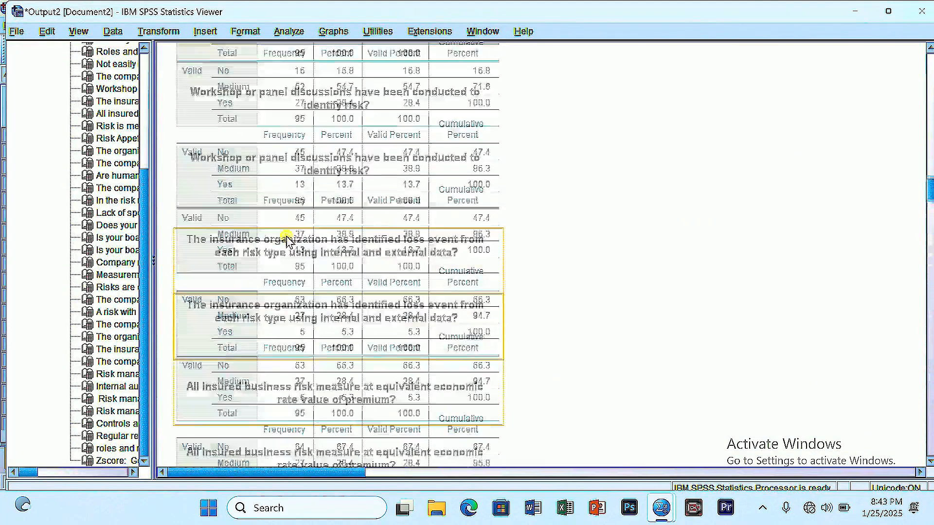
key("Up")
key("Up")
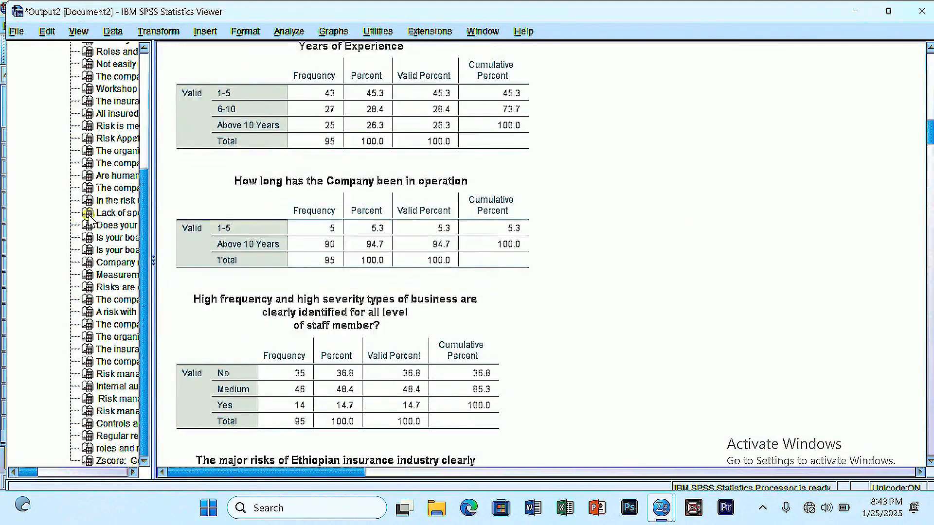
- Examine the frequency tables of individual risk management questions by jumping between their entries in the output outline
left_click(105, 203)
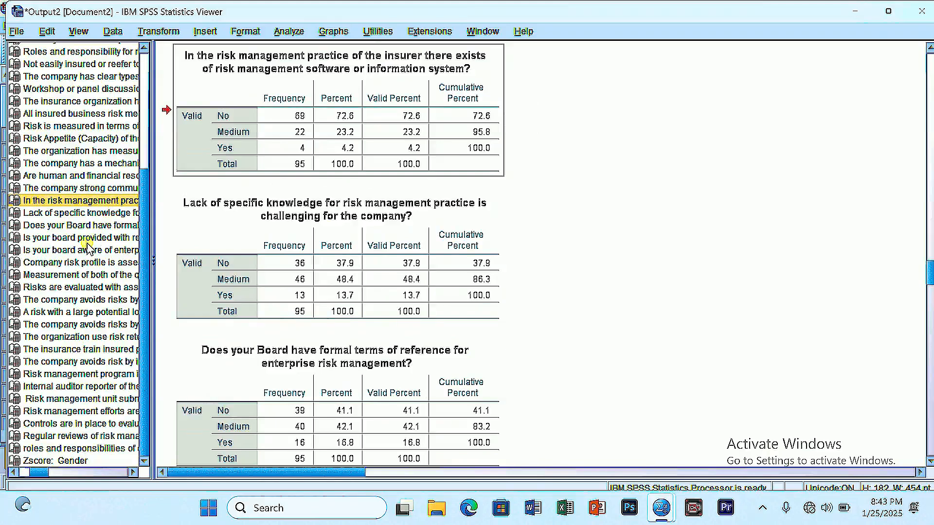
left_click(59, 255)
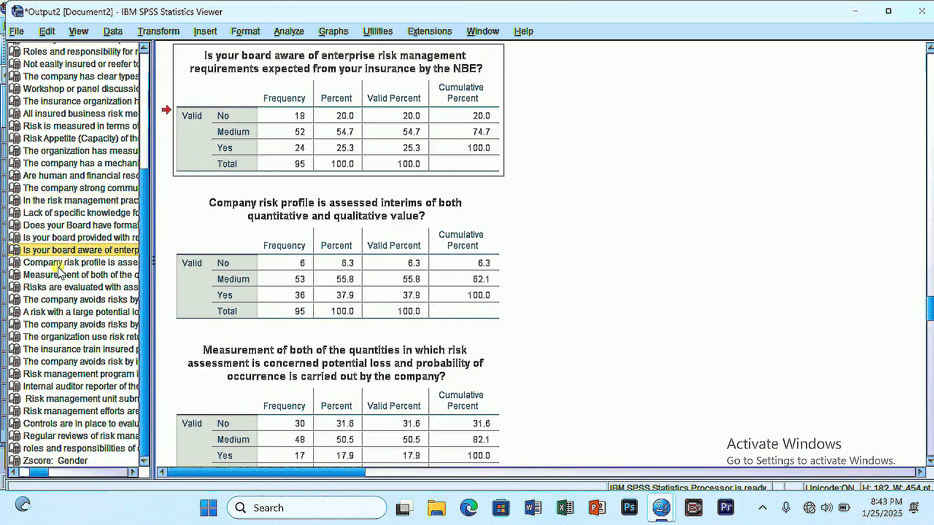
left_click(67, 324)
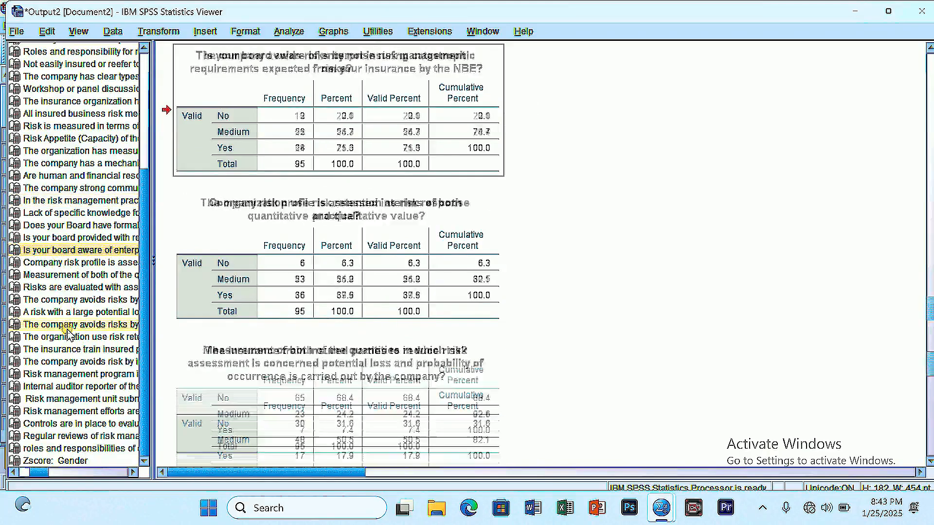
left_click(64, 388)
left_click(62, 422)
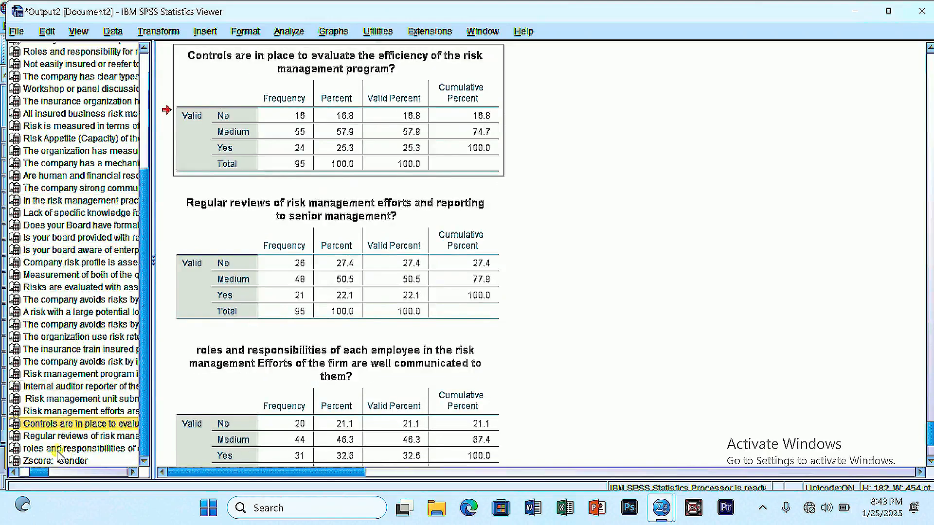
left_click(56, 448)
left_click(68, 101)
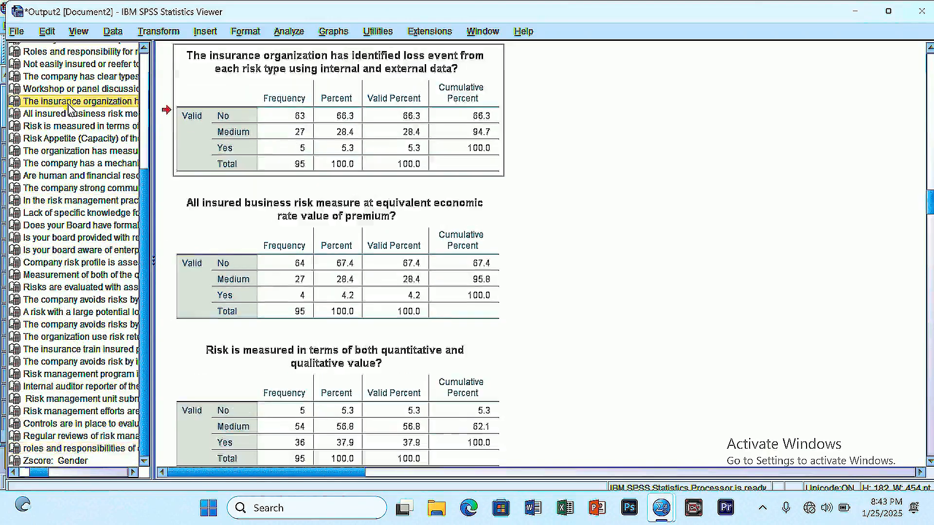
scroll(72, 125, "up", 2)
- Start a Descriptives analysis on the dataset in the Data Editor with Gender as the variable
key("alt+Tab")
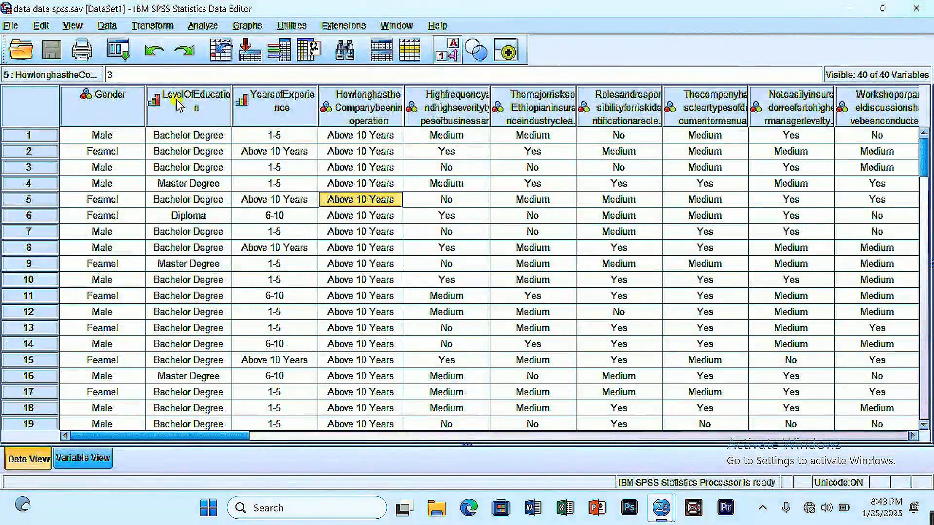
double_click(338, 202)
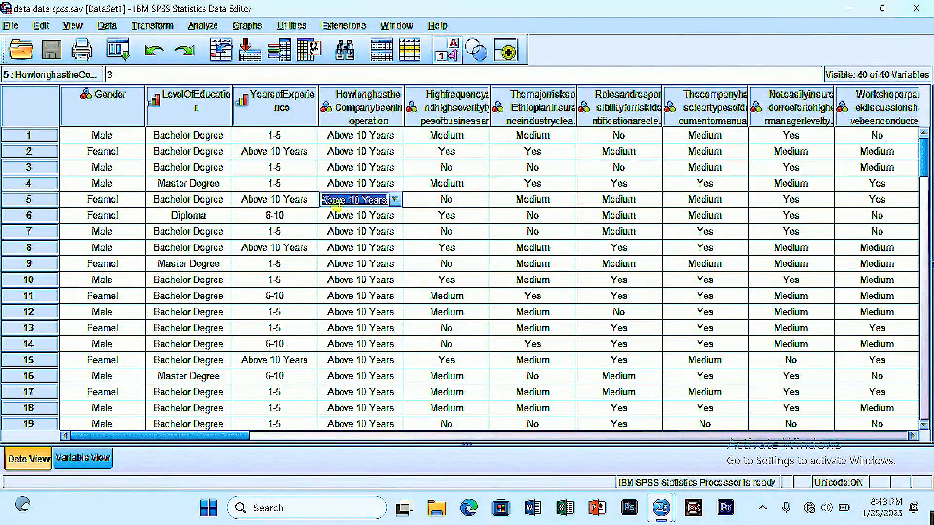
left_click(195, 26)
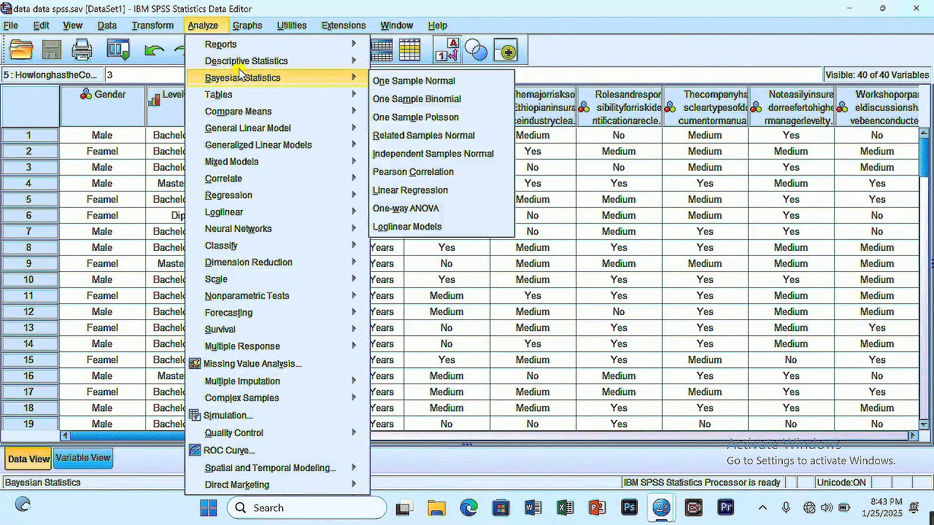
mouse_move(316, 66)
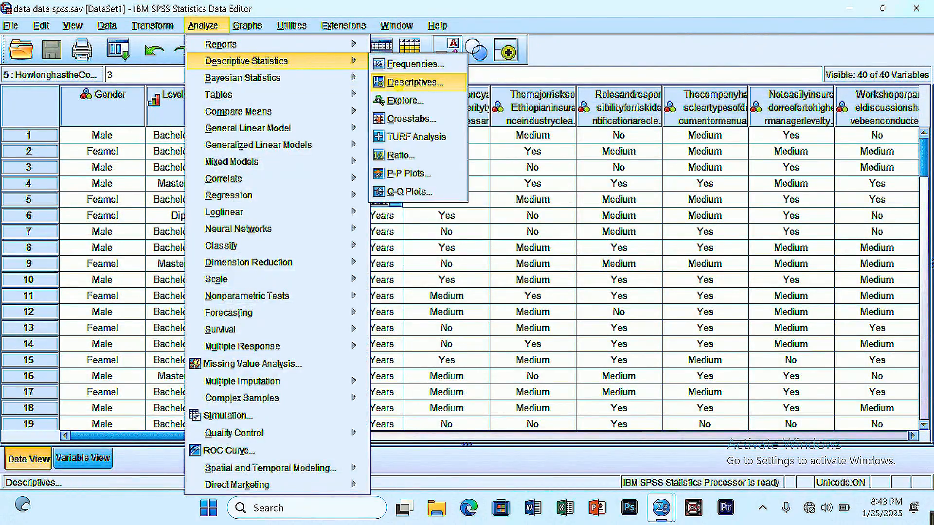
left_click(400, 83)
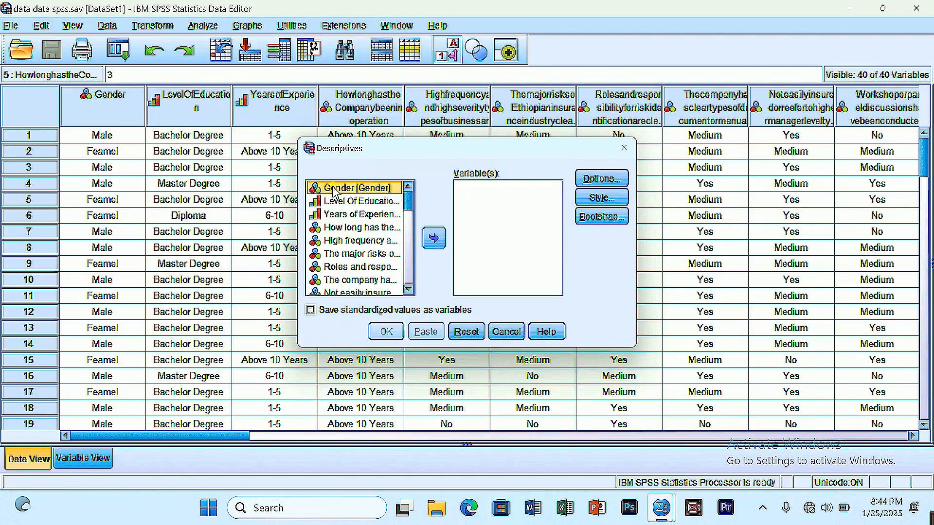
left_click(434, 238)
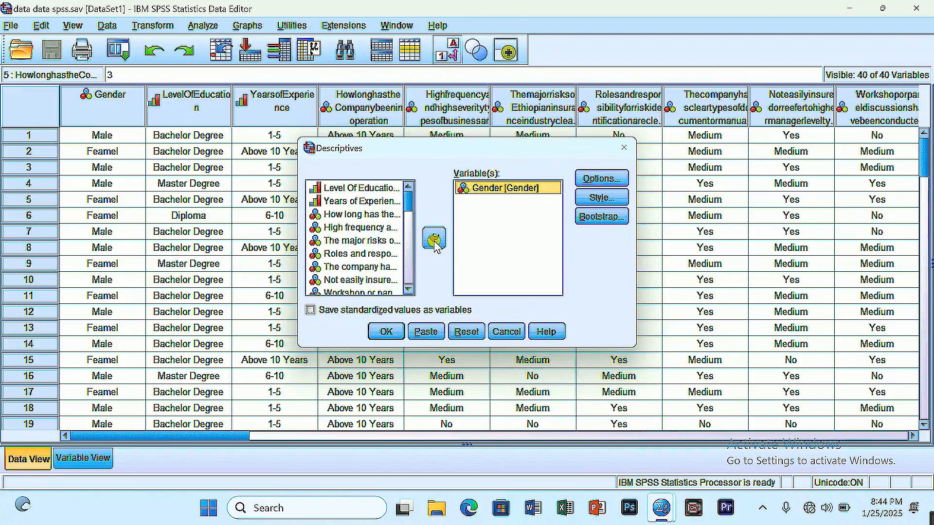
- Keep mean, standard deviation, minimum and maximum as the statistics and run the Descriptives analysis for Gender
left_click(589, 183)
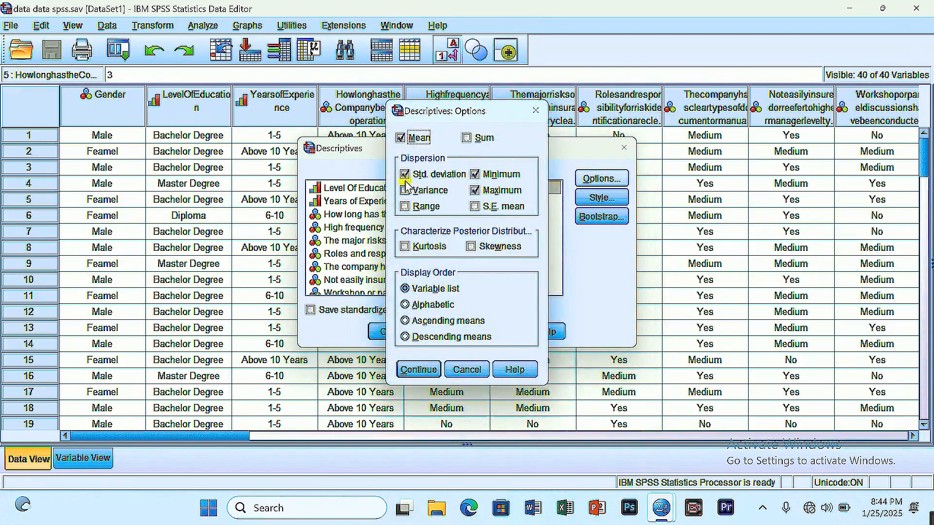
left_click(414, 371)
left_click(418, 371)
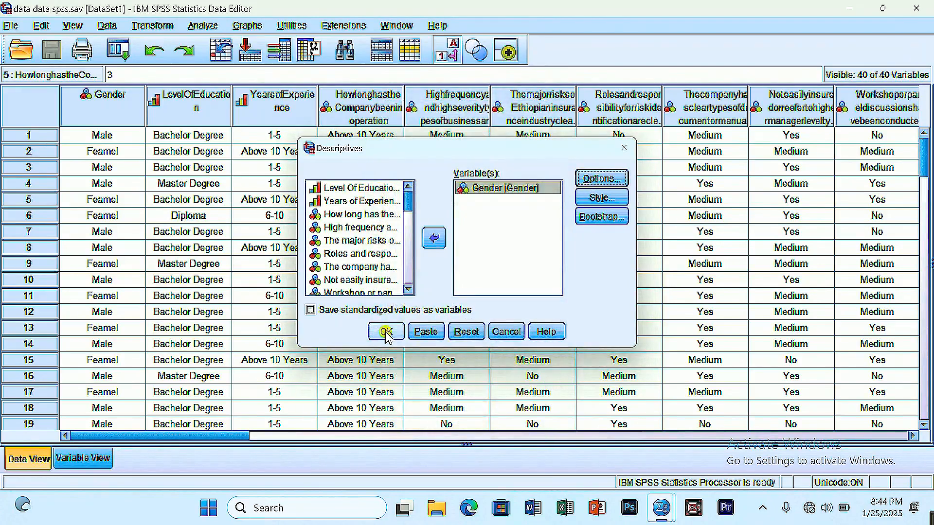
left_click(386, 332)
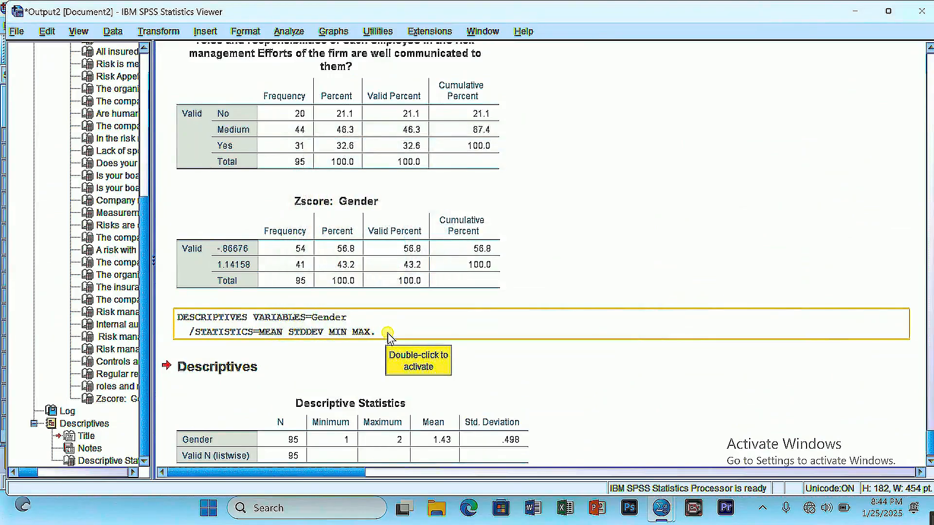
scroll(388, 336, "down", 1)
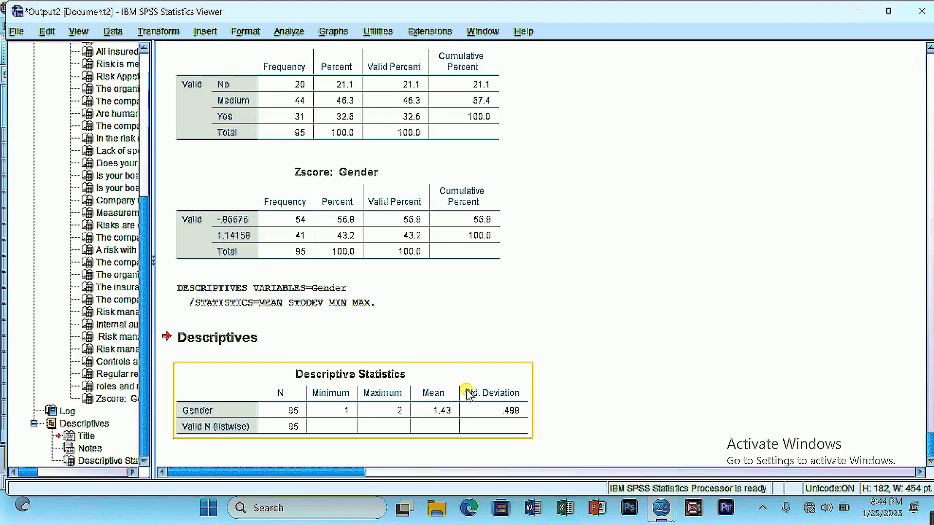
- Start exporting all output objects, check the available document formats and keep Word/RTF (*.doc) as the type
left_click(15, 32)
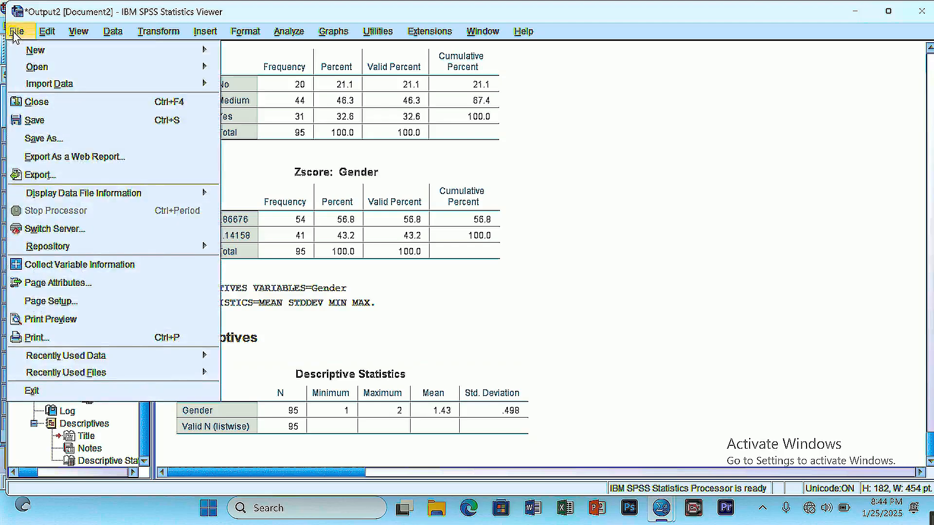
left_click(52, 179)
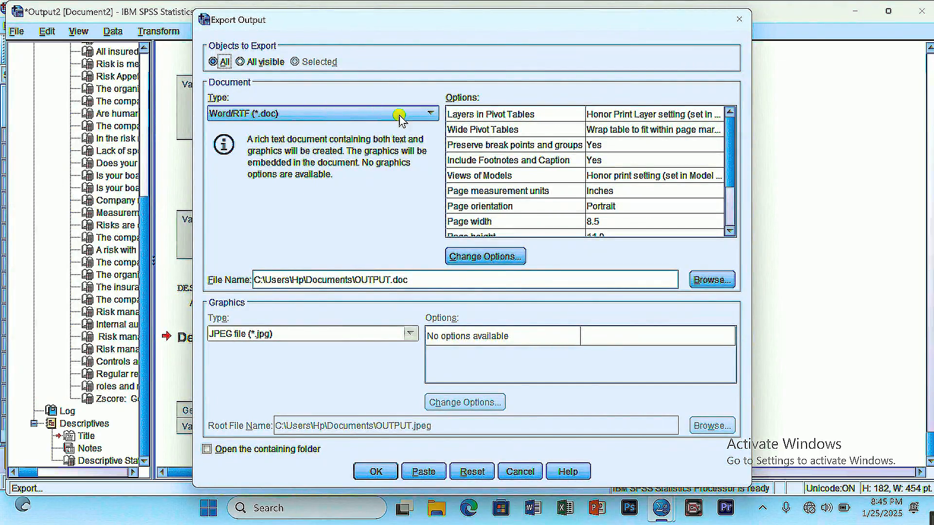
left_click(430, 114)
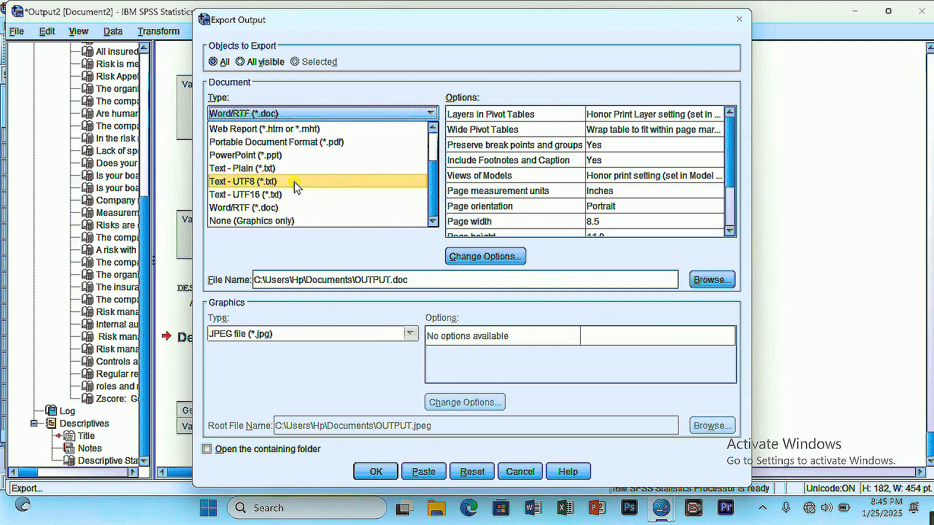
scroll(300, 212, "up", 2)
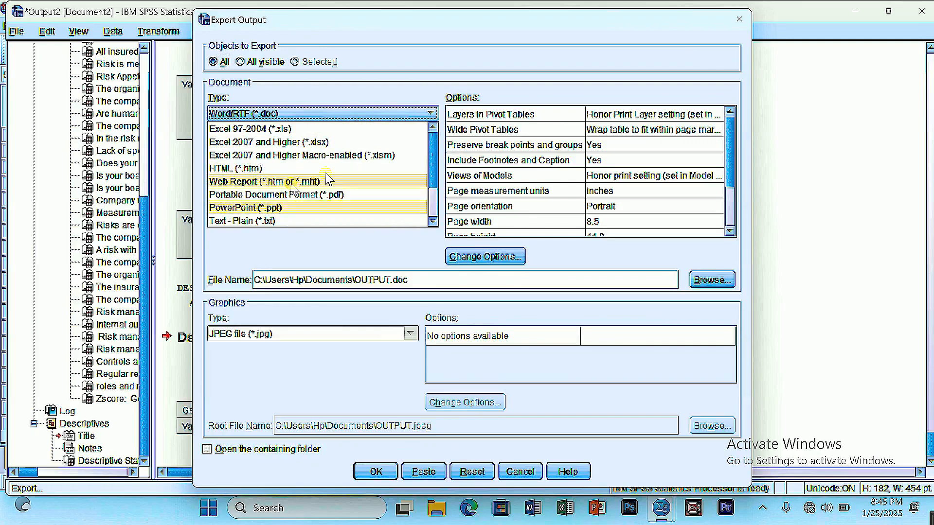
left_click(400, 111)
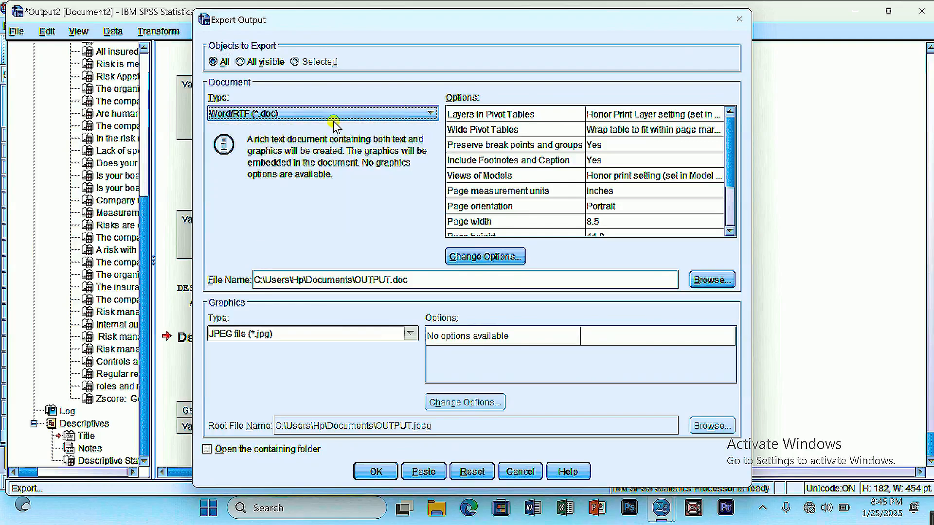
- Set the export destination to the Desktop with the file name "spss out" and export the output
left_click(704, 286)
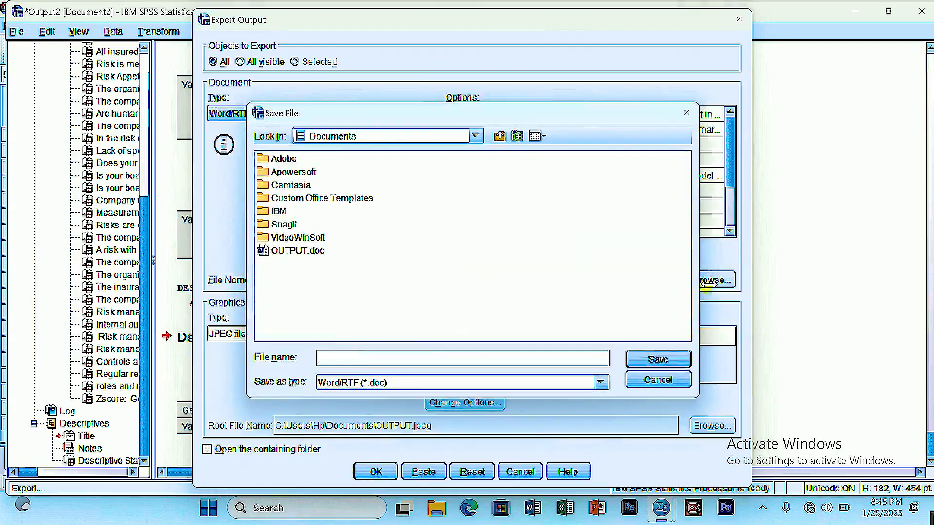
left_click(475, 137)
left_click(365, 165)
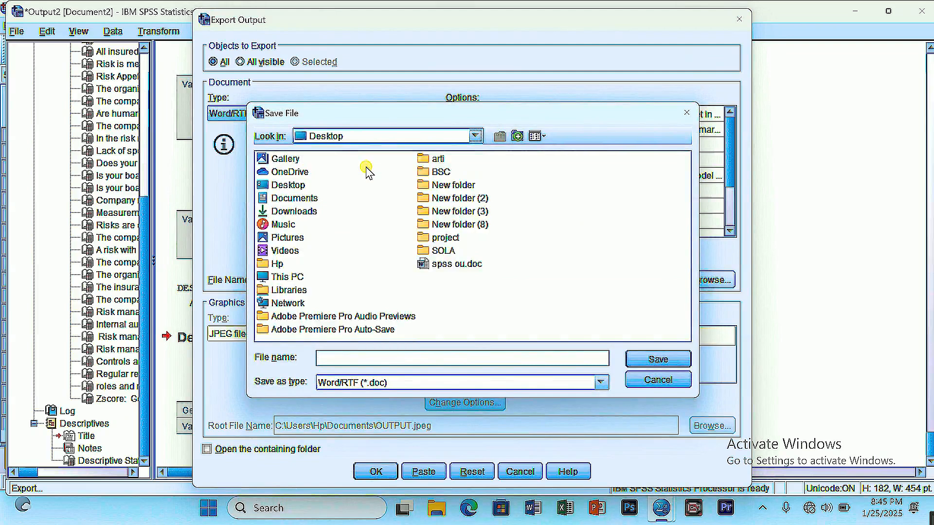
left_click(332, 358)
type("spss")
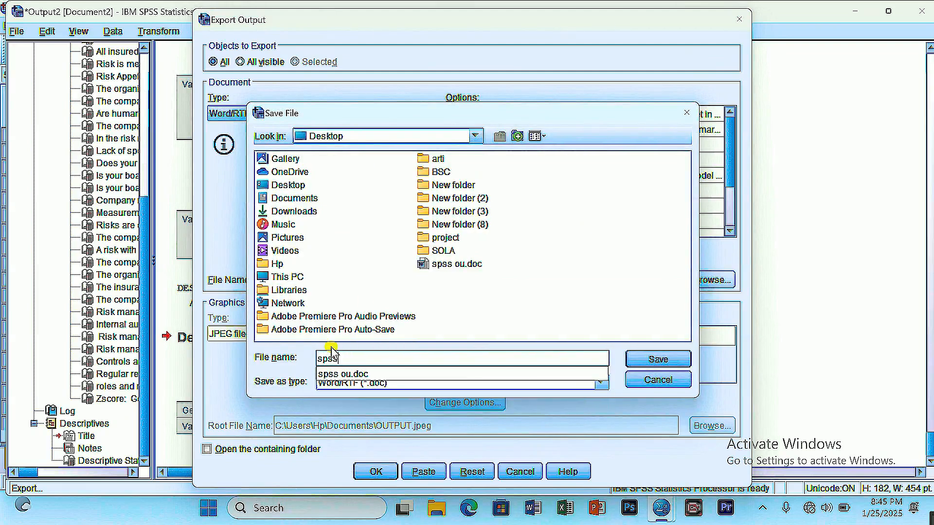
type(" out")
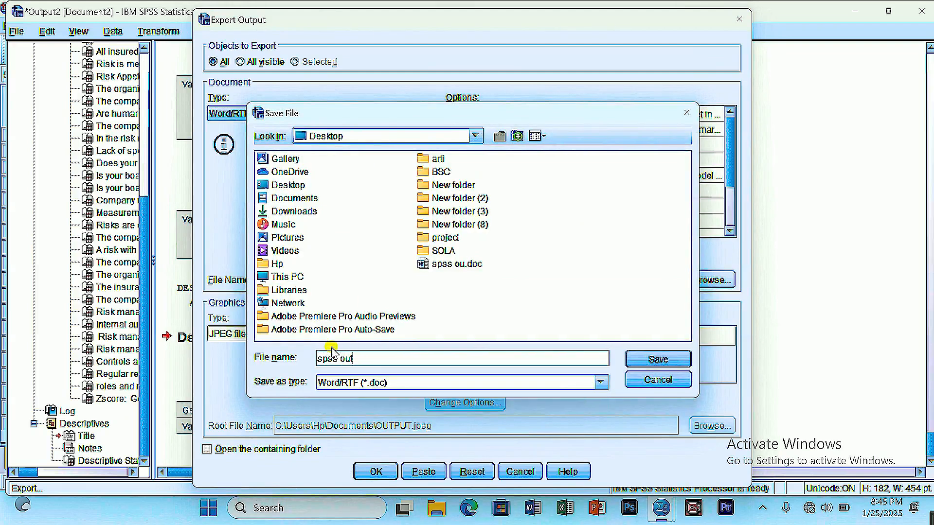
left_click(658, 360)
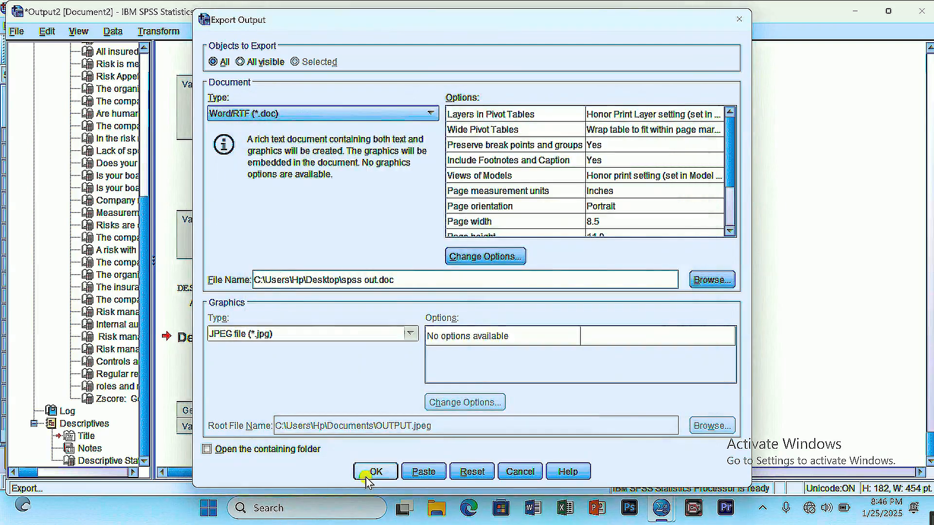
left_click(373, 472)
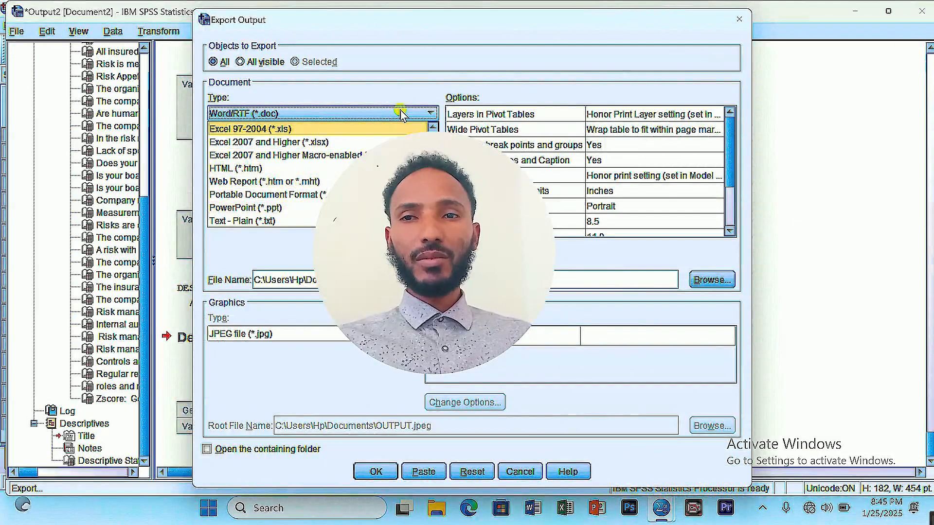
left_click(402, 115)
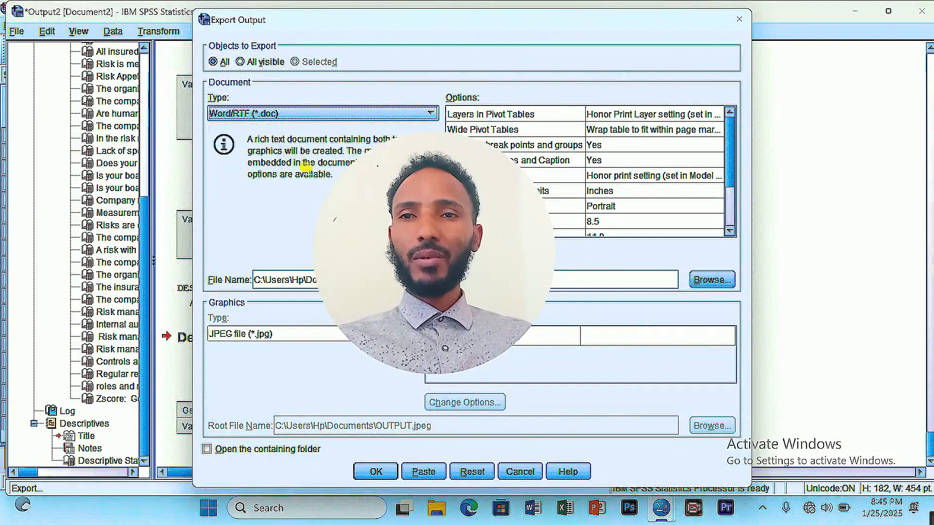
left_click(708, 282)
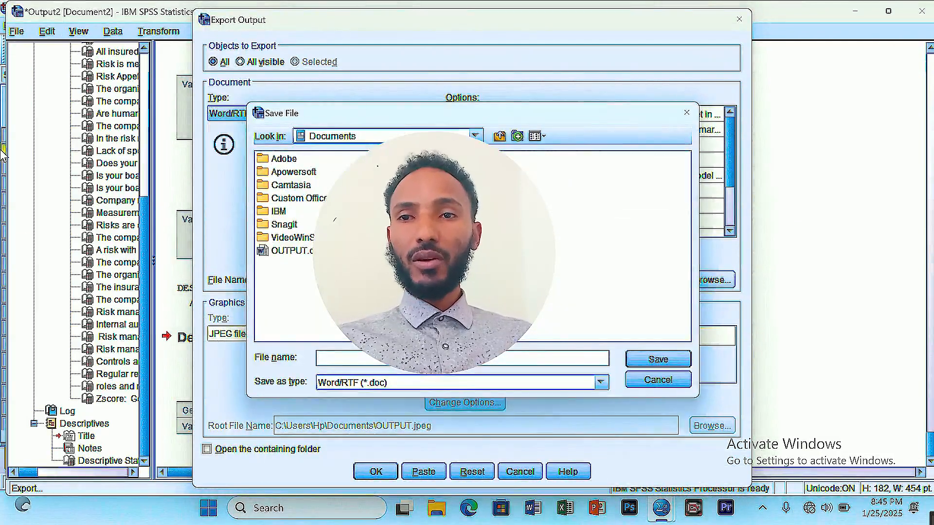
left_click(475, 136)
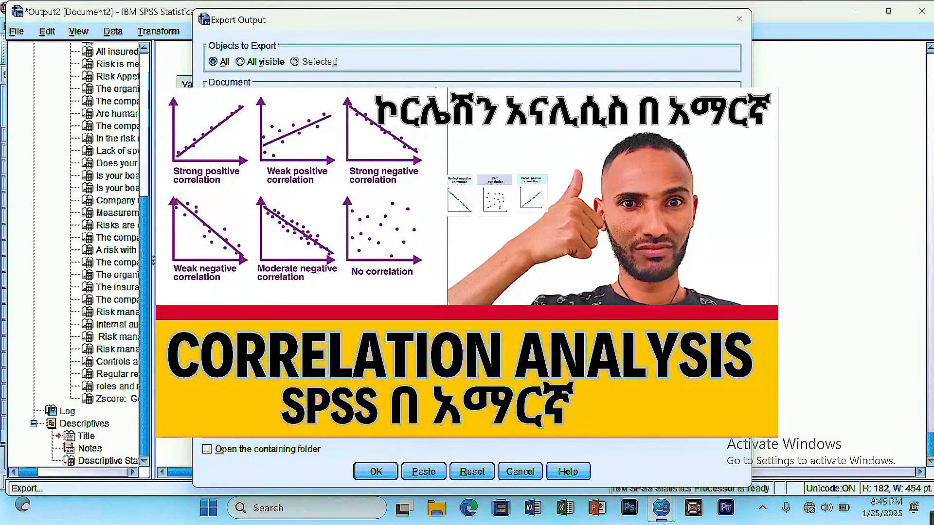
type("spss out")
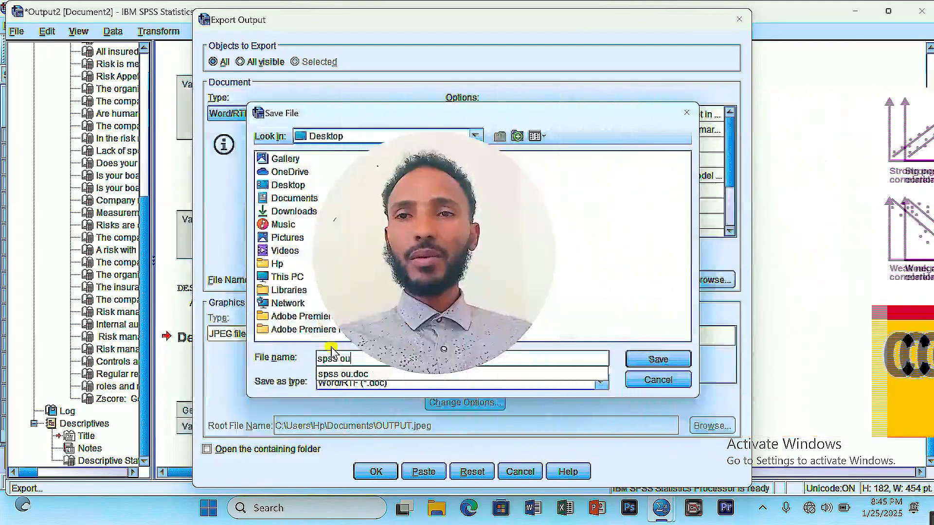
left_click(654, 358)
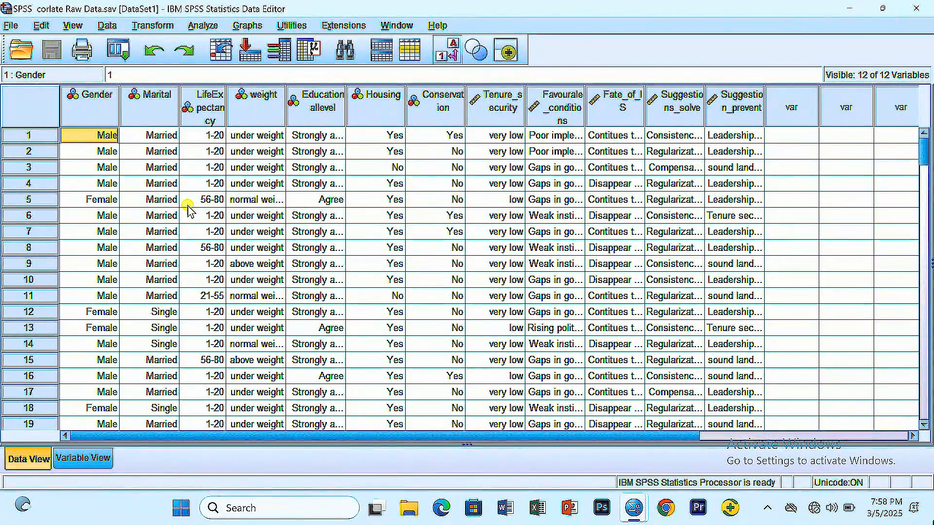
left_click(160, 137)
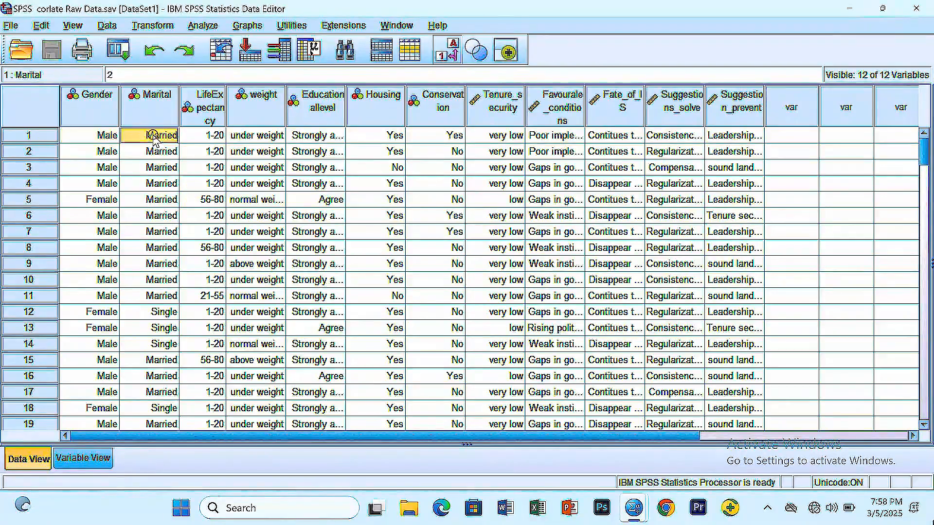
left_click(248, 138)
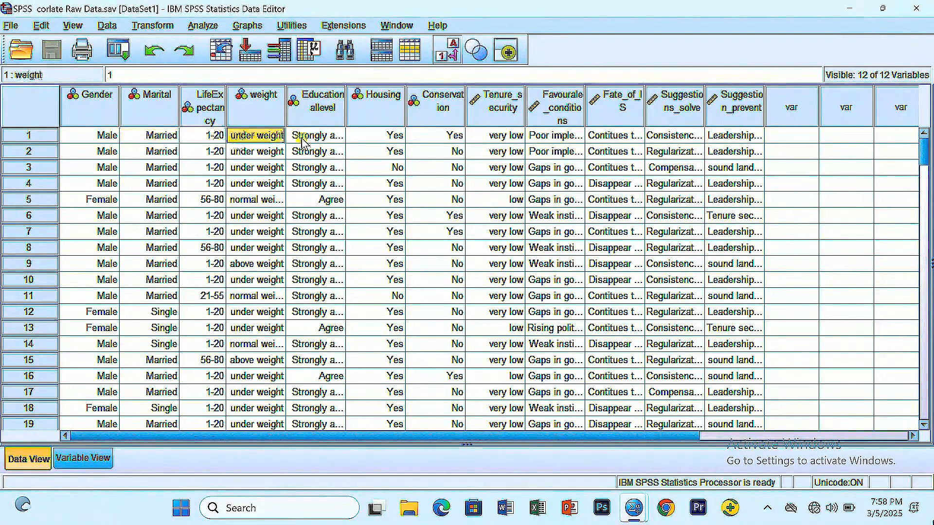
left_click(317, 139)
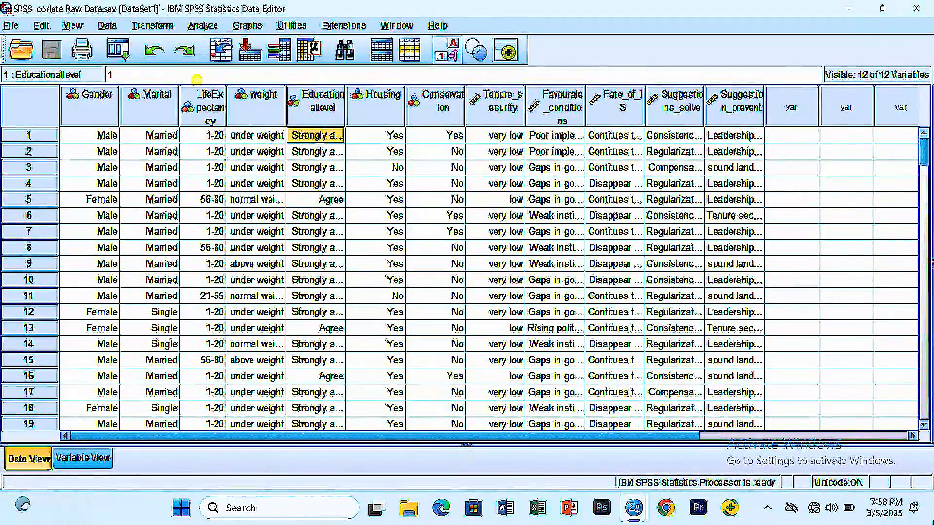
- Run a two-tailed Pearson bivariate correlation on Gender, Marital status, Life Expectancy and weight, keeping significant correlations flagged
left_click(202, 27)
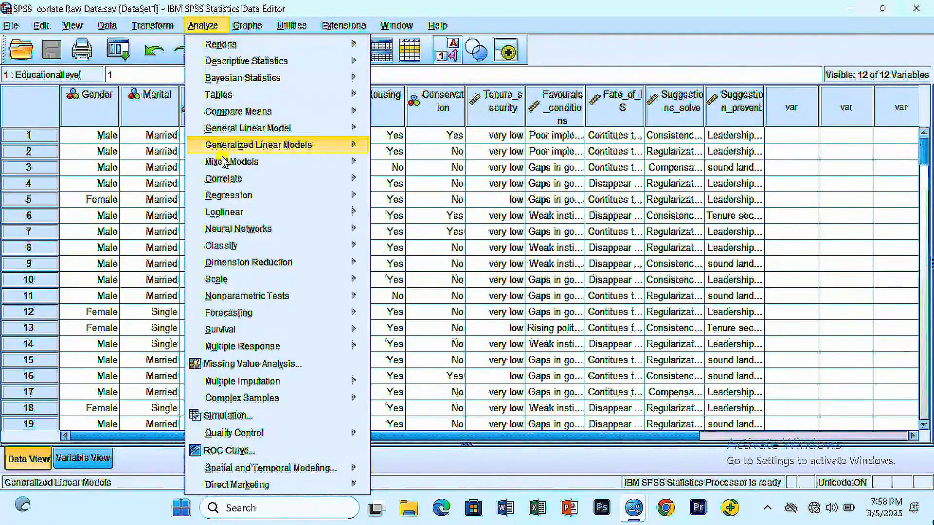
mouse_move(223, 186)
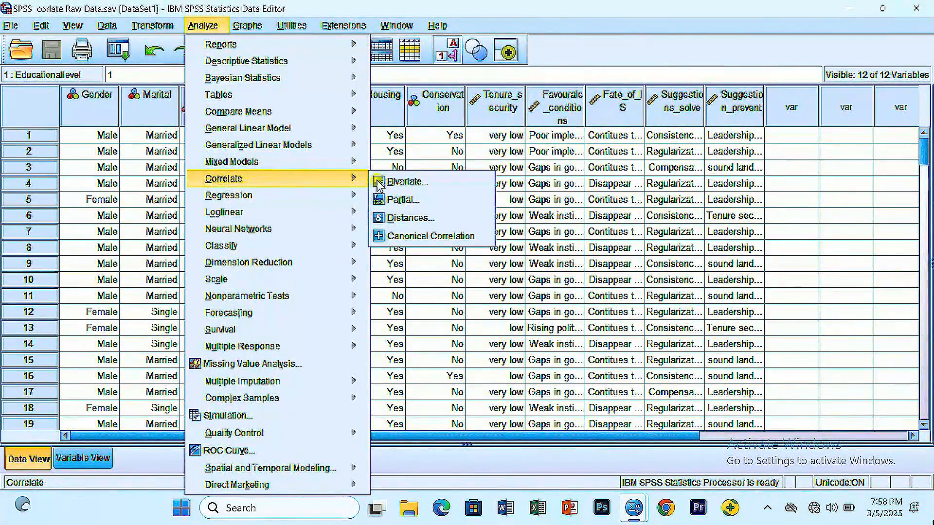
left_click(405, 184)
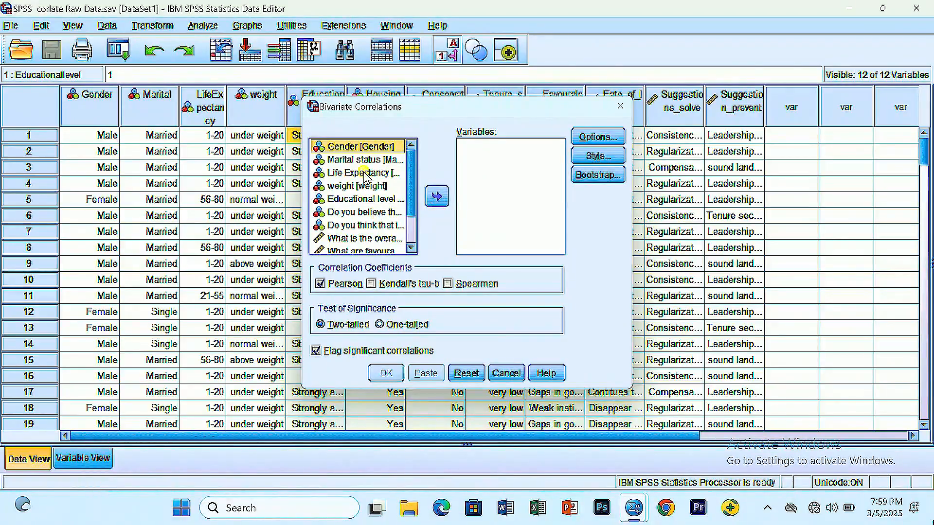
left_click(436, 196)
left_click(363, 147)
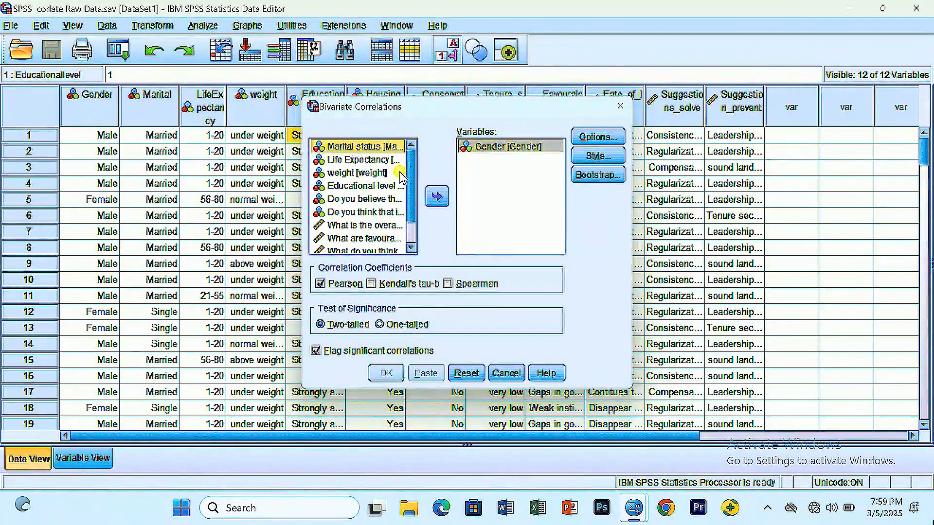
left_click(437, 197)
left_click(355, 147)
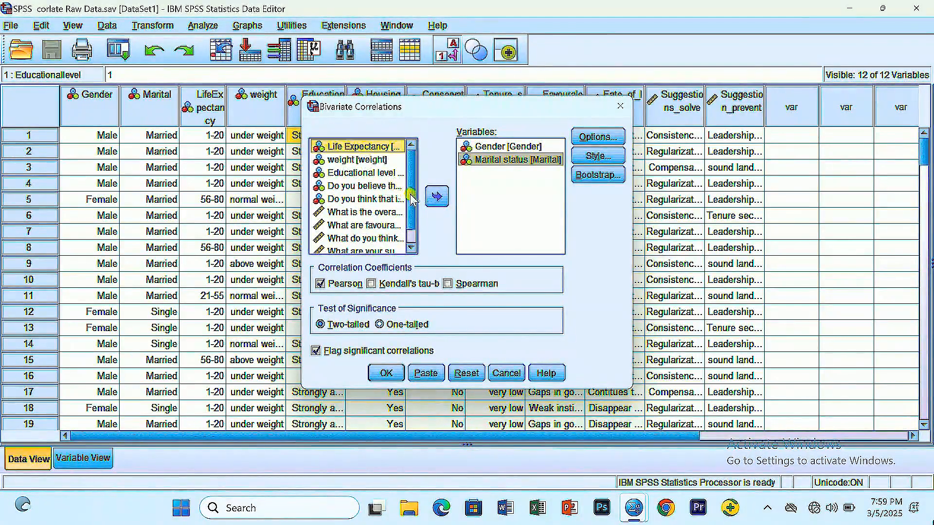
left_click(436, 197)
left_click(339, 147)
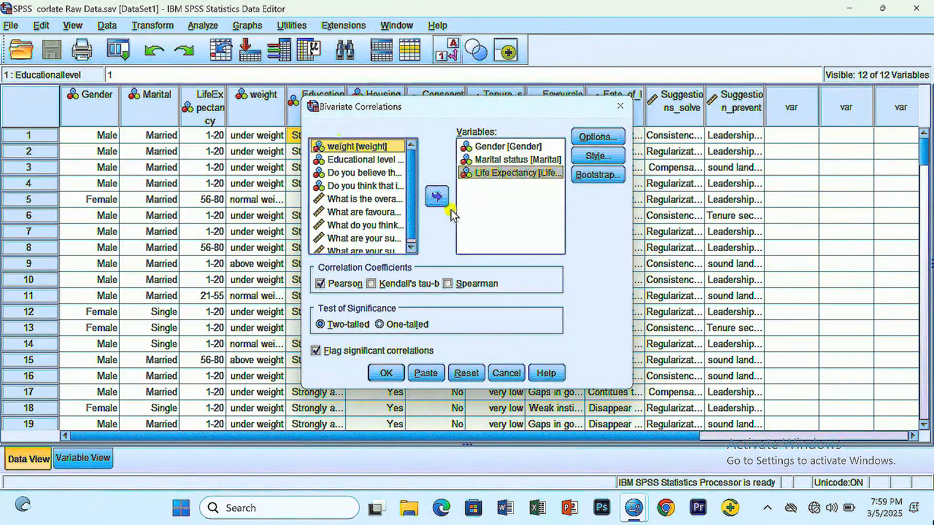
left_click(438, 199)
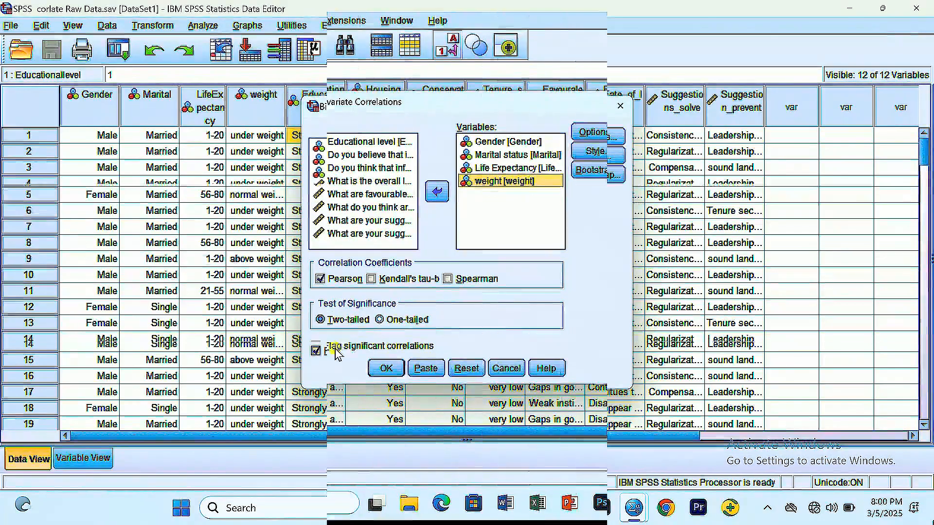
left_click(385, 369)
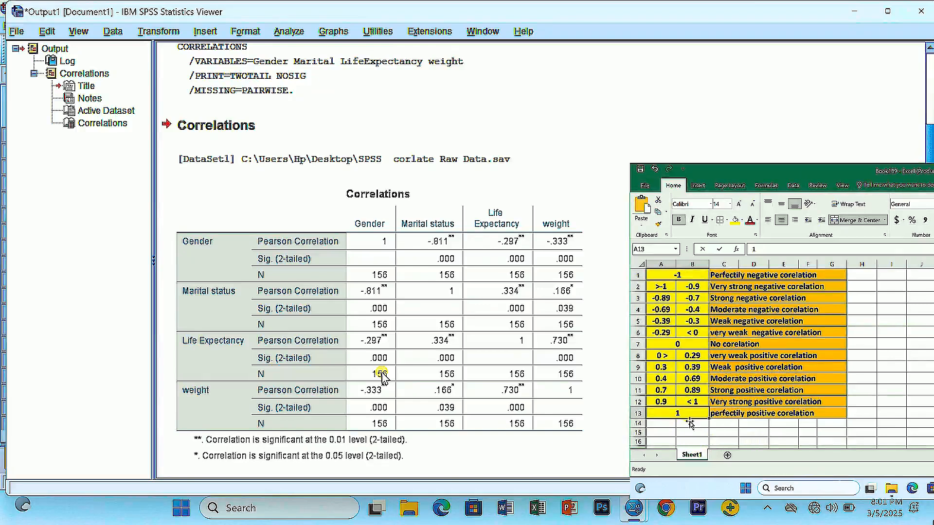
- Select the Correlations table in the output and copy it
left_click(281, 255)
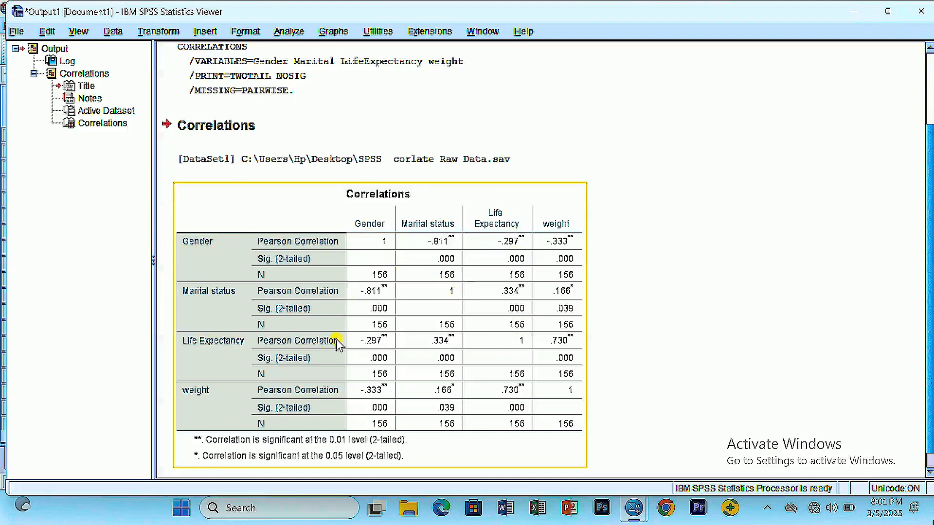
left_click(587, 394)
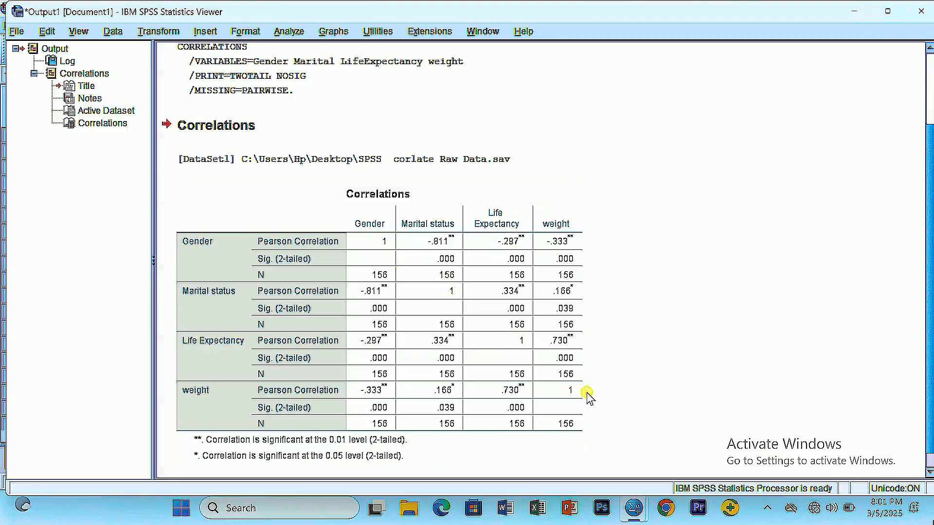
left_click(218, 249)
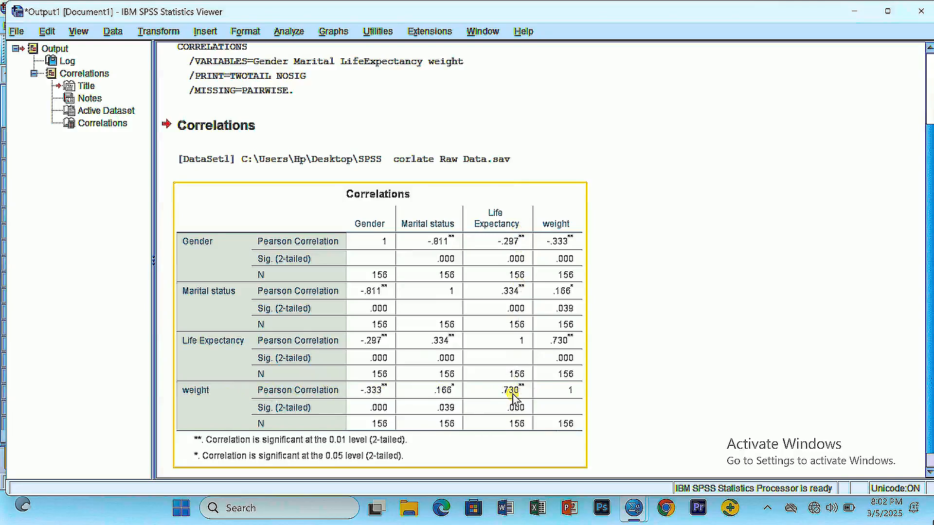
left_click(438, 302)
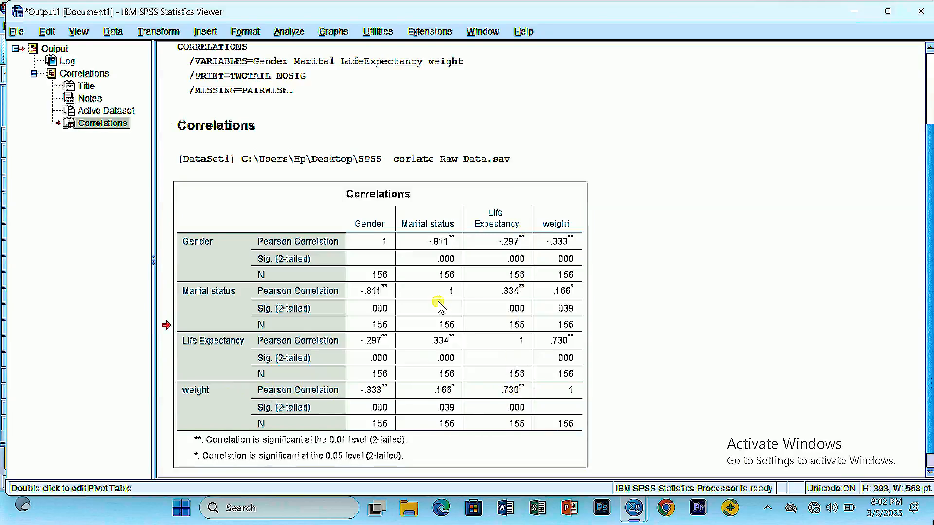
right_click(438, 302)
left_click(452, 327)
- Switch to Word, paste the copied Correlations table into a new blank document and minimize Word
left_click(503, 517)
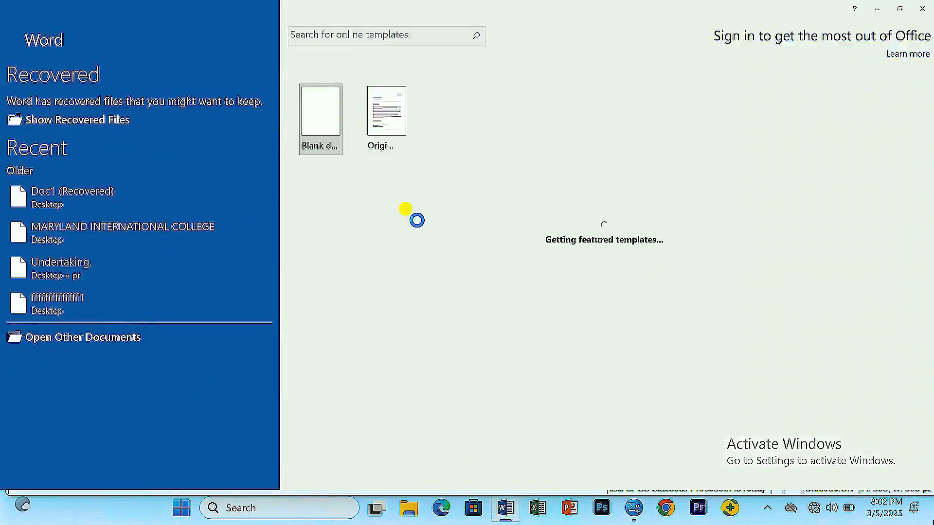
left_click(633, 74)
left_click(336, 120)
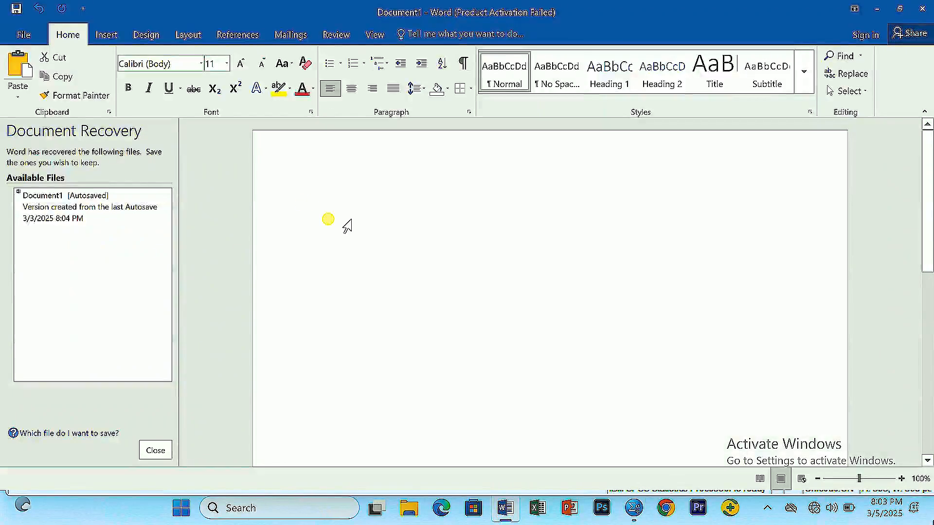
right_click(336, 219)
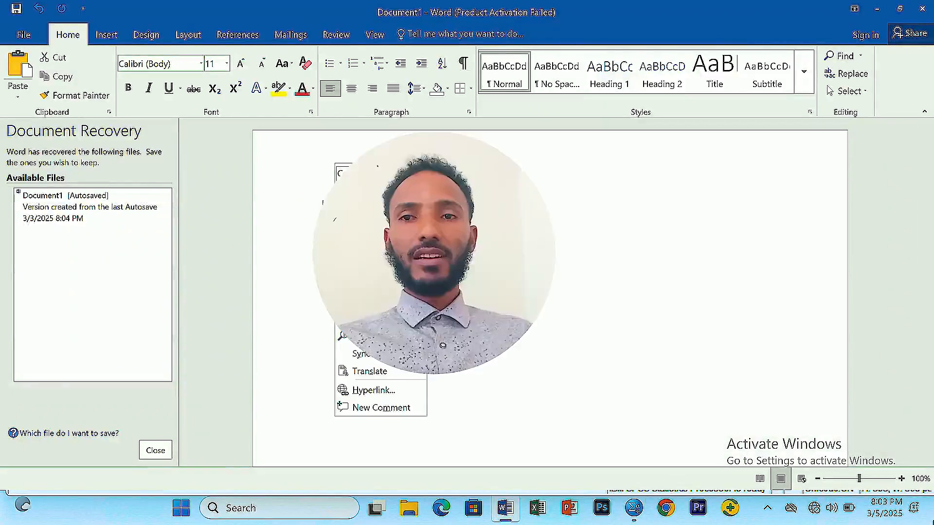
left_click(363, 278)
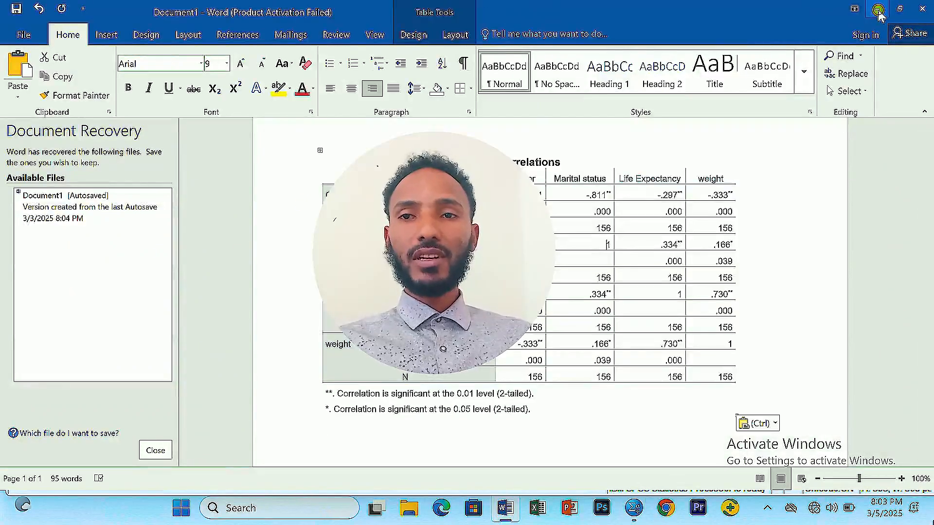
left_click(876, 10)
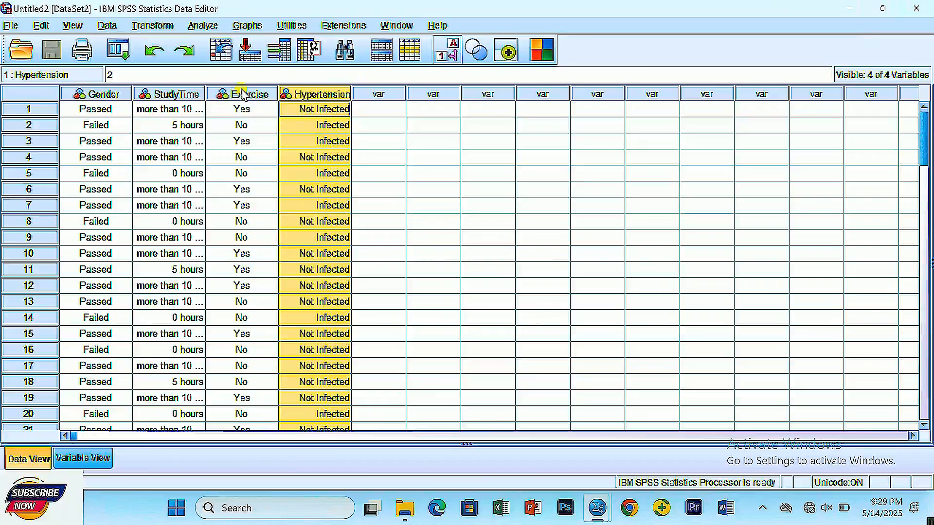
- Examine the Exercise and Hypertension columns of the hypertension dataset and the value labels defined for both variables
left_click(242, 92)
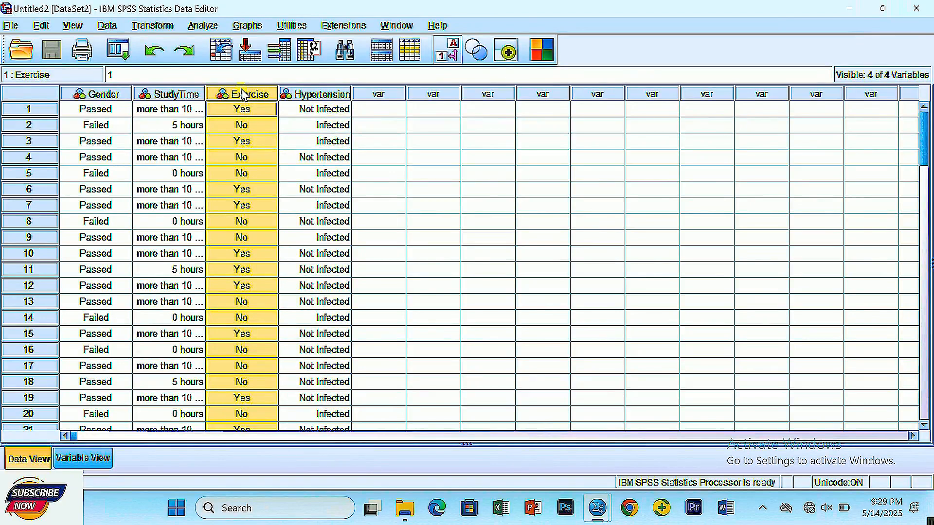
left_click(265, 128)
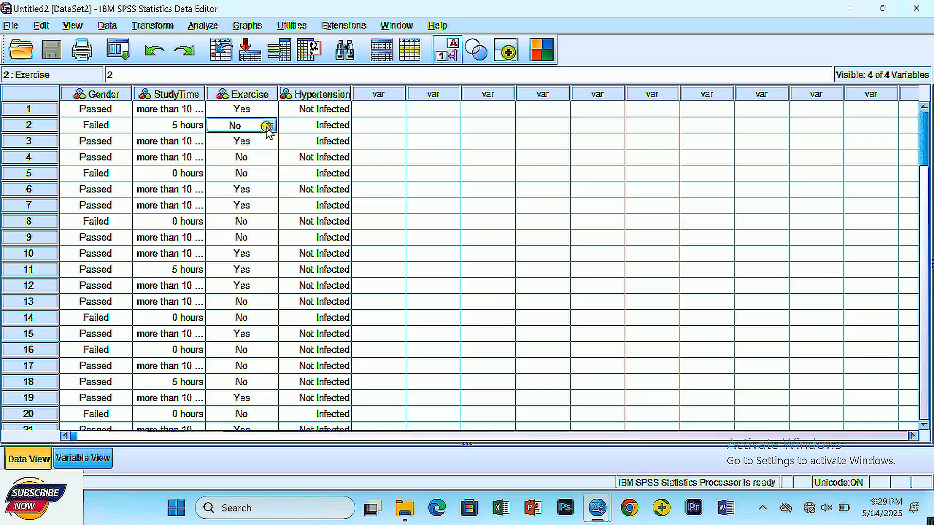
left_click(292, 127)
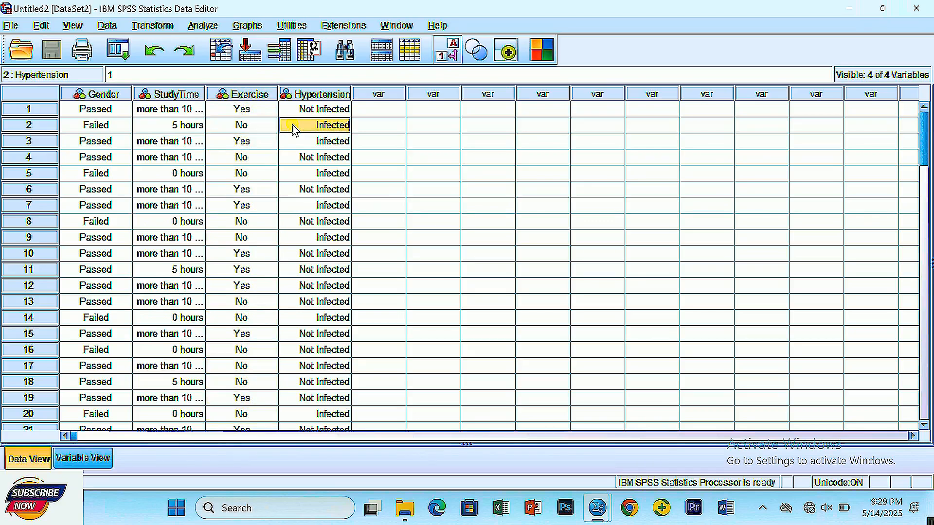
left_click(303, 92)
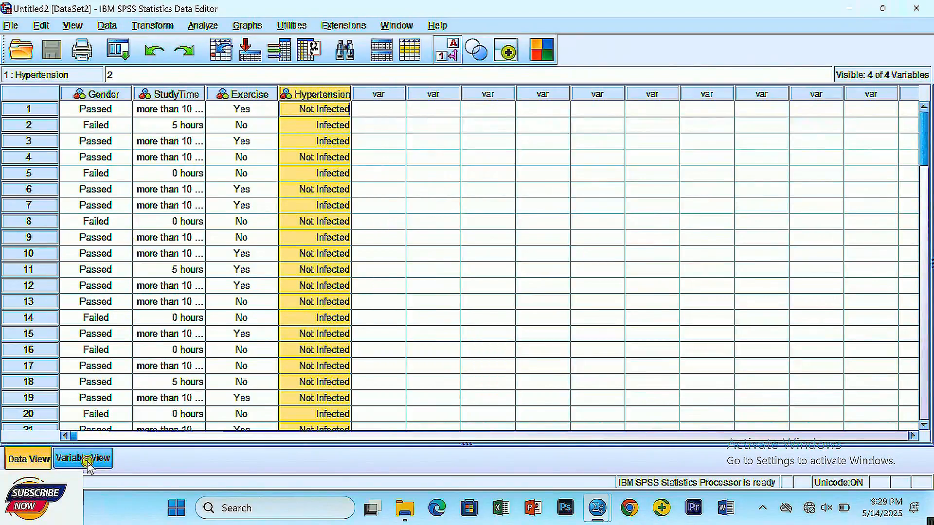
left_click(83, 458)
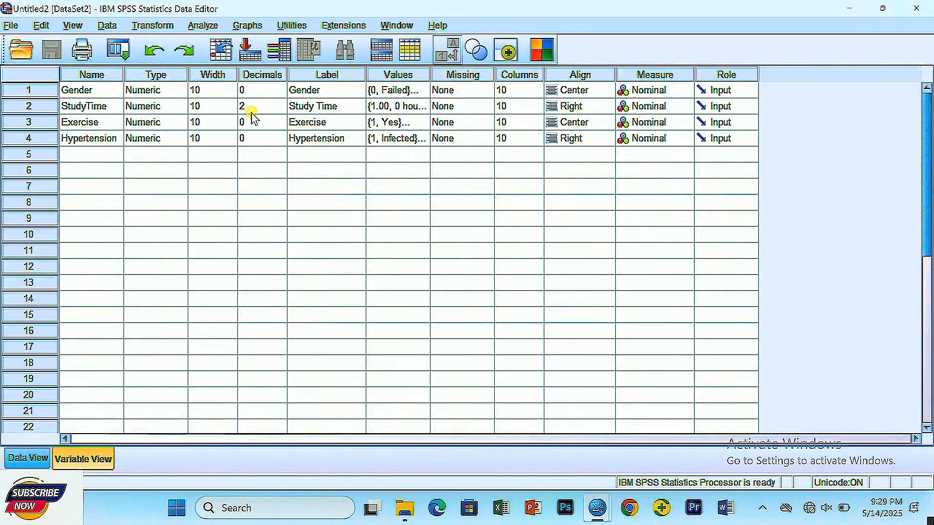
left_click(411, 122)
left_click(419, 122)
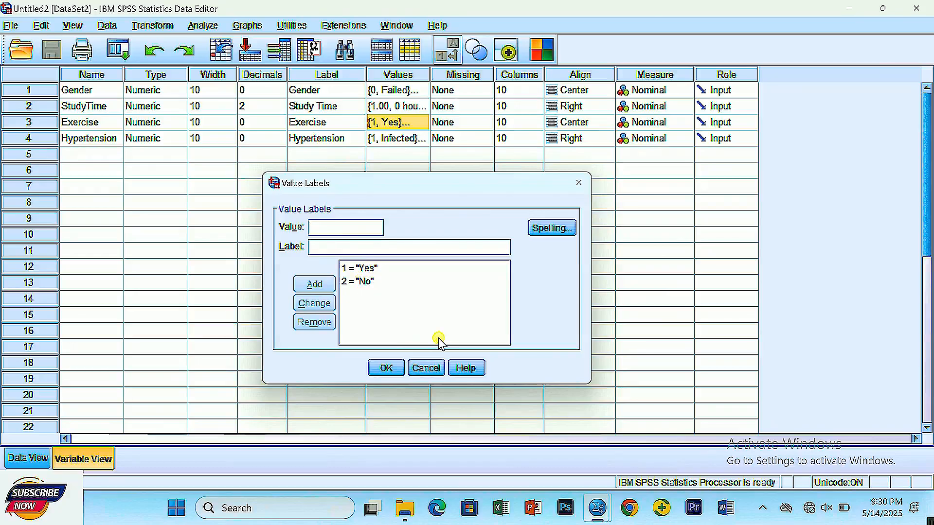
left_click(424, 369)
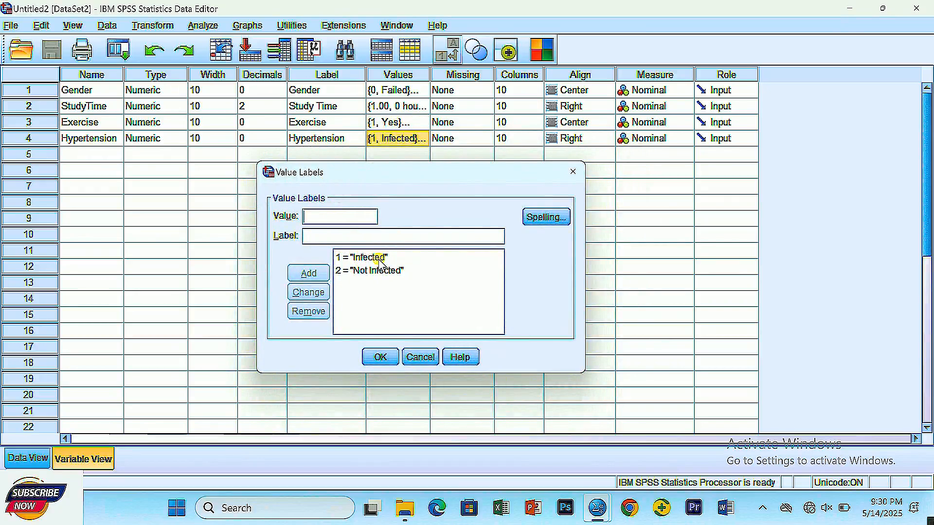
left_click(437, 359)
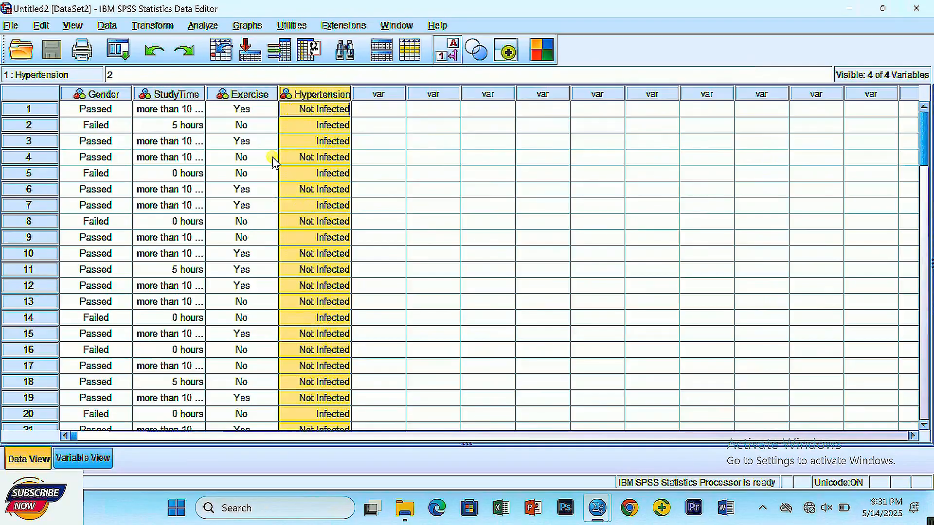
- Start a Crosstabs analysis with Exercise as the row variable and Hypertension as the column variable
left_click(248, 127)
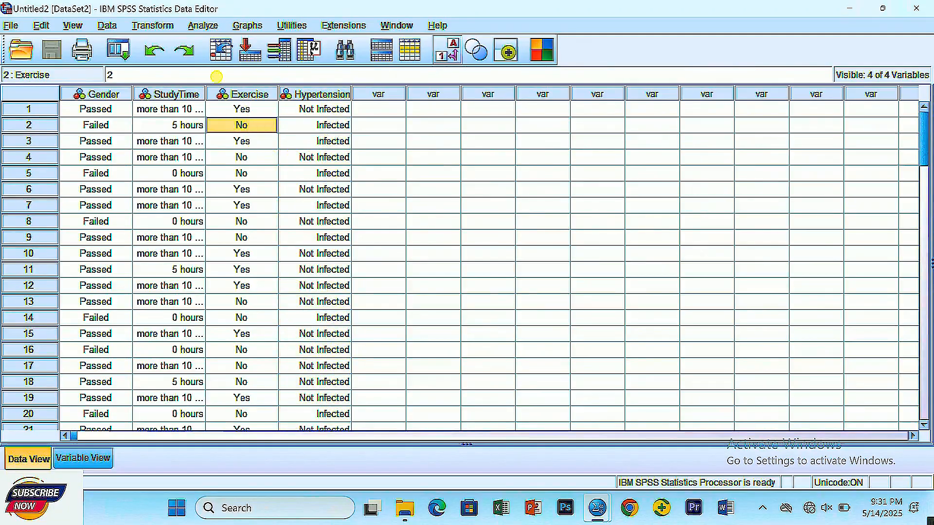
left_click(202, 26)
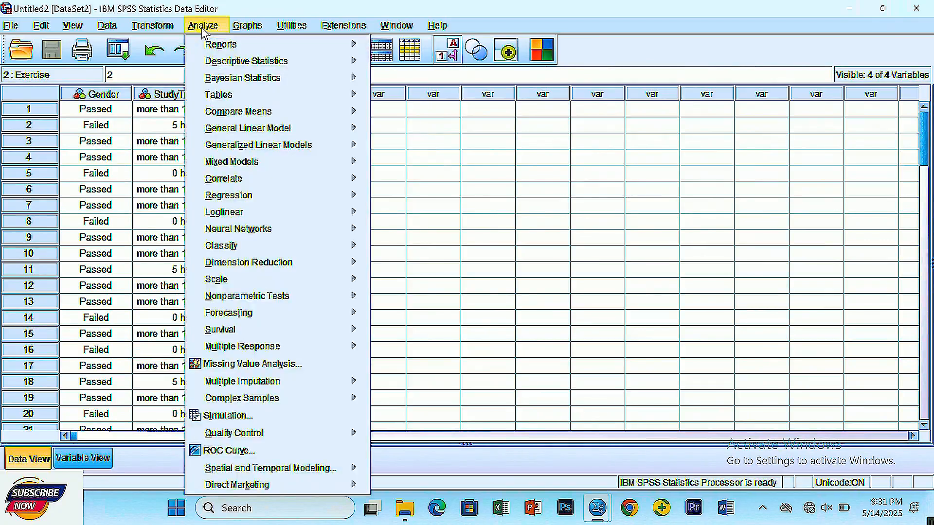
mouse_move(221, 62)
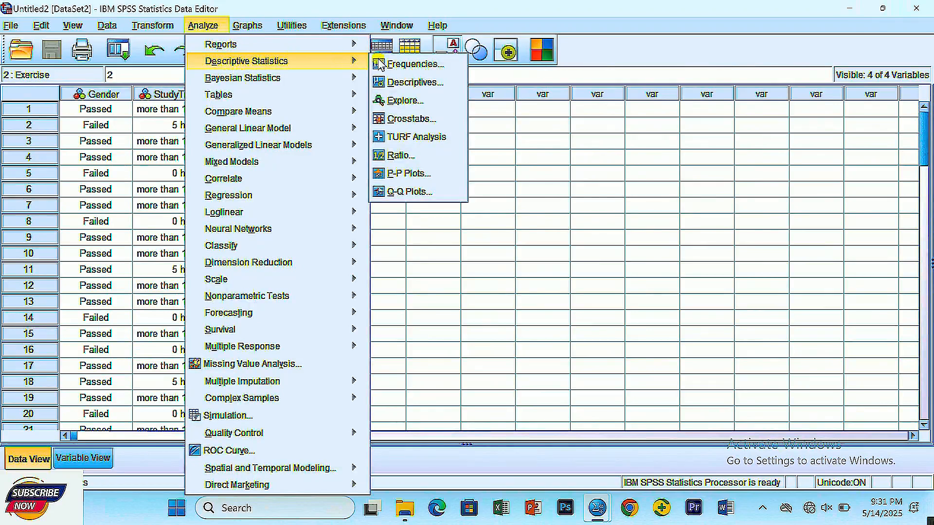
left_click(412, 121)
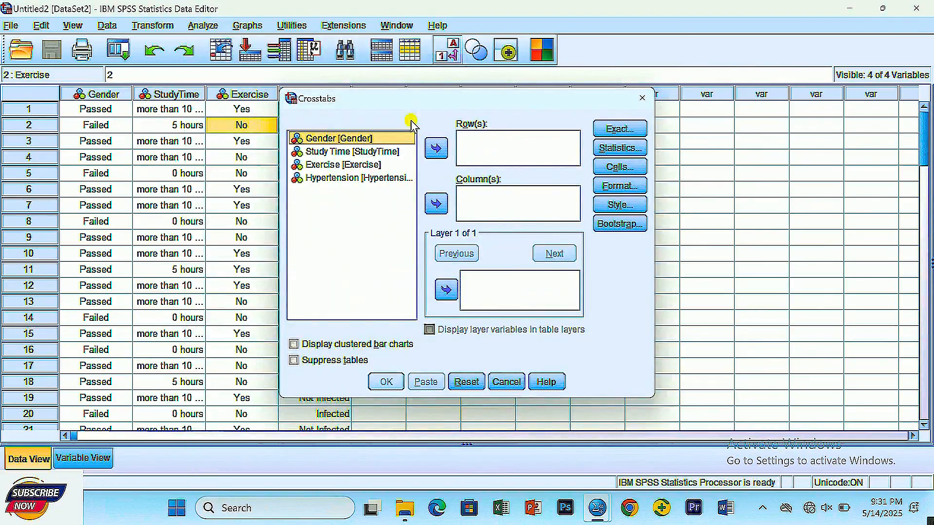
left_click(323, 165)
left_click(438, 146)
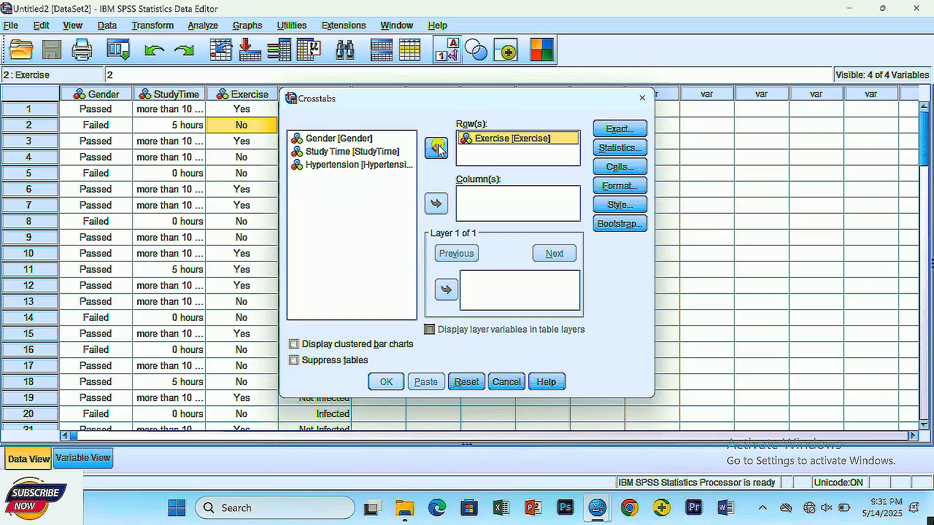
left_click(343, 168)
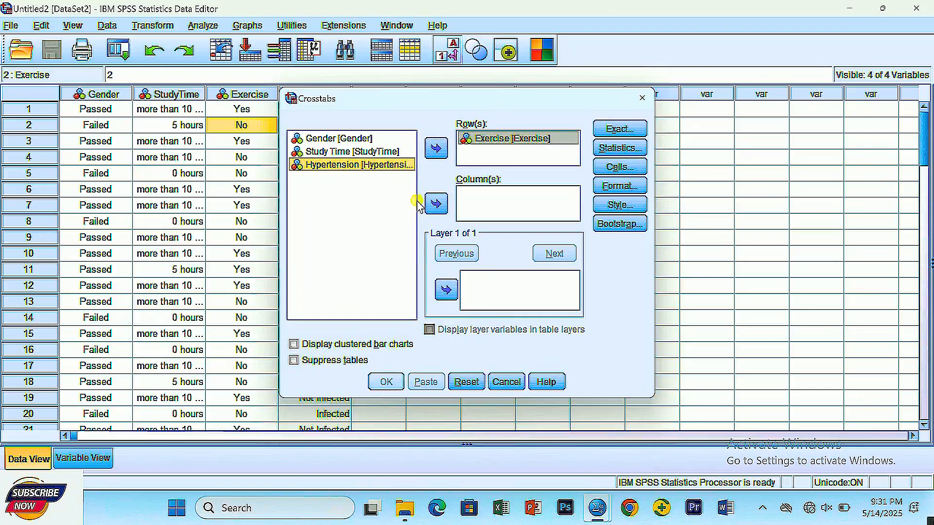
left_click(436, 204)
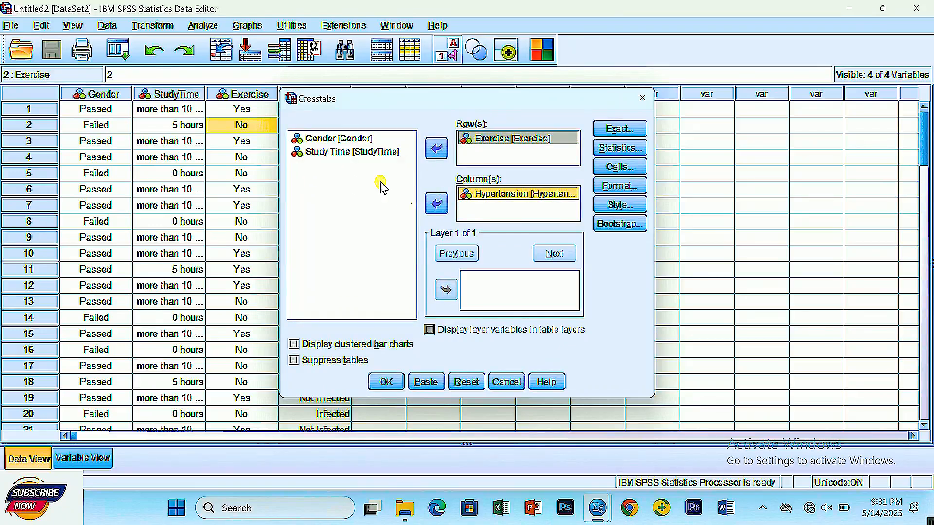
- Request the Chi-square test and Phi and Cramer's V as statistics for the crosstab
left_click(617, 149)
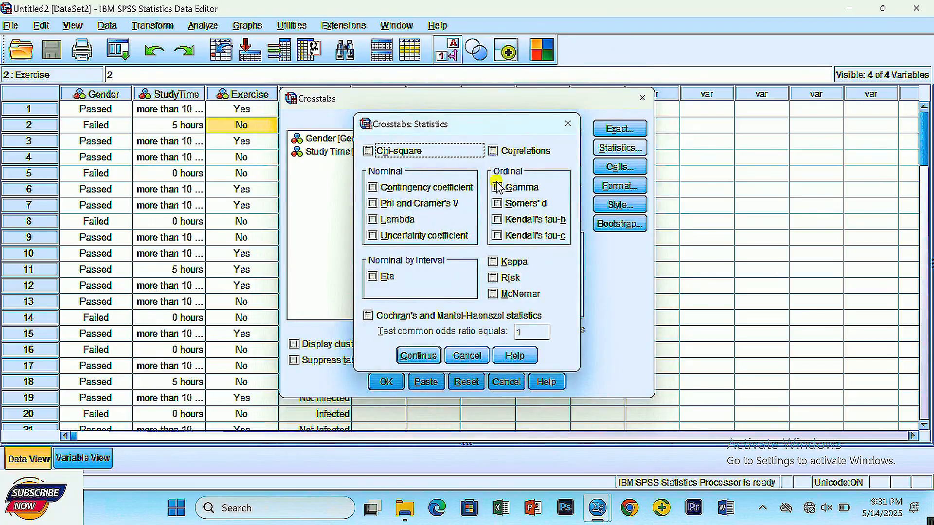
left_click(369, 152)
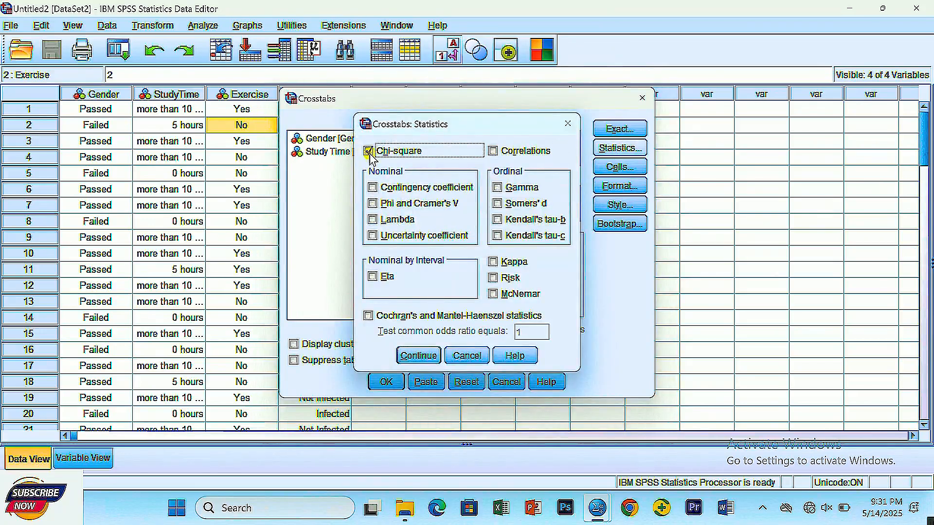
left_click(384, 204)
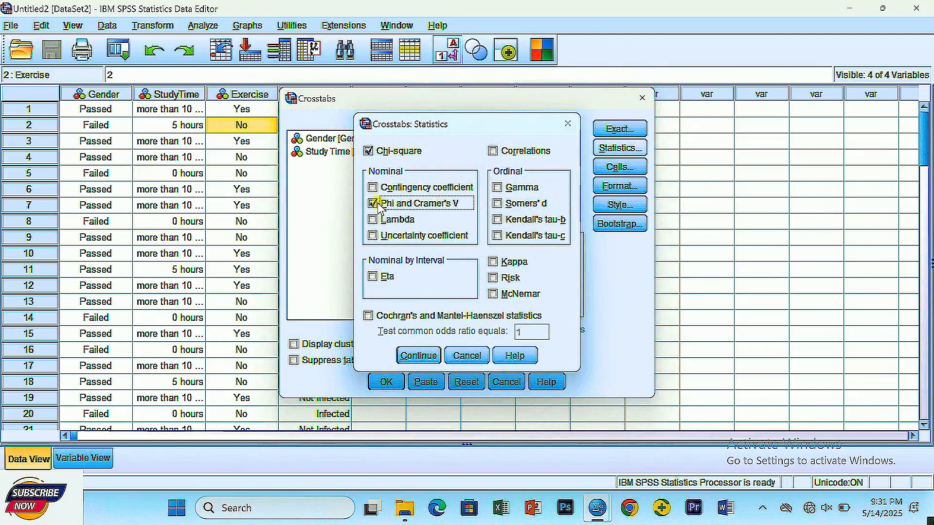
left_click(418, 355)
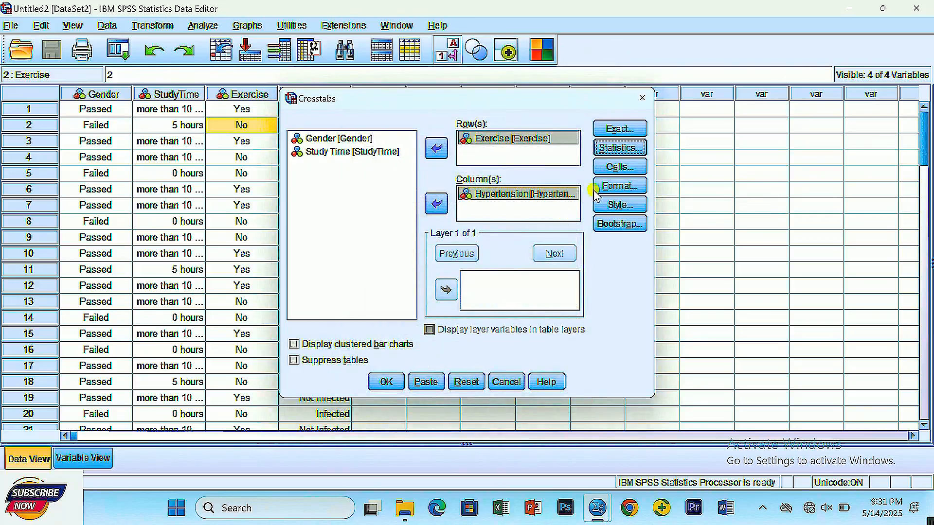
- Add expected counts to the crosstab cells alongside the observed counts and run the analysis
left_click(619, 168)
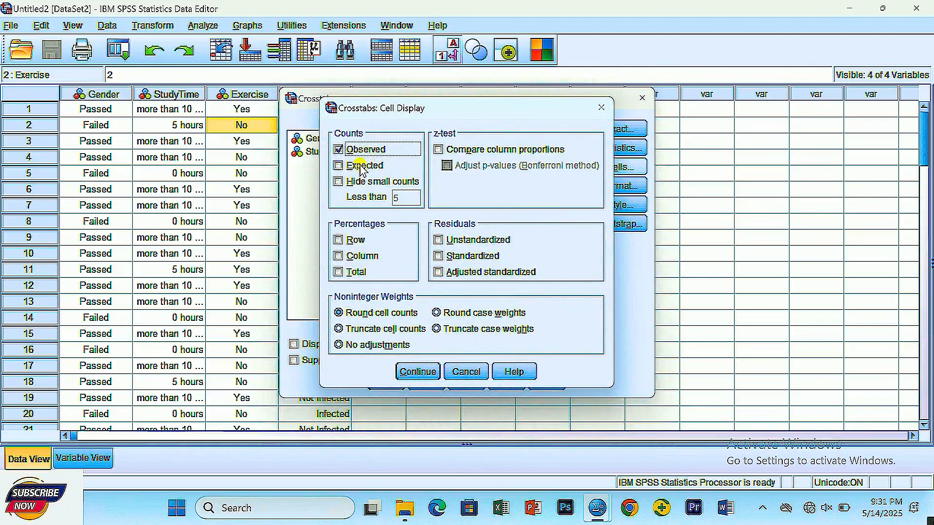
left_click(361, 167)
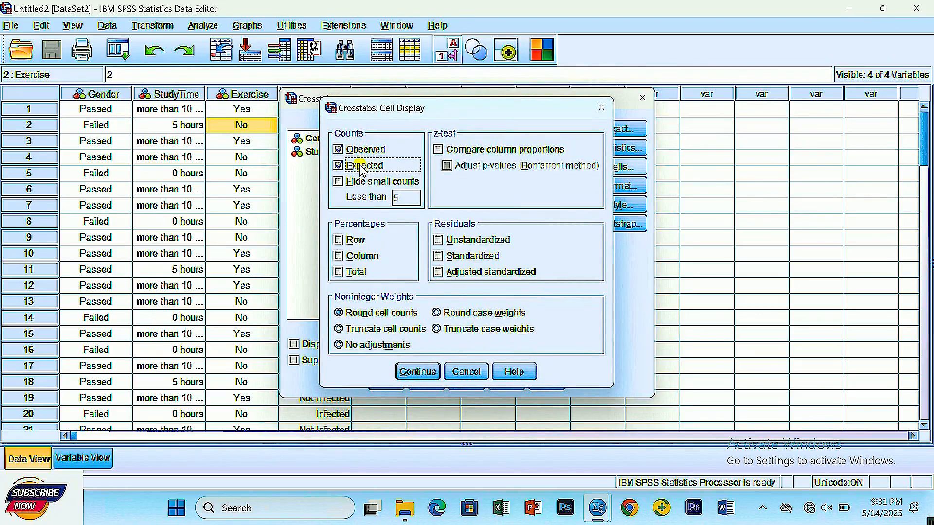
left_click(411, 372)
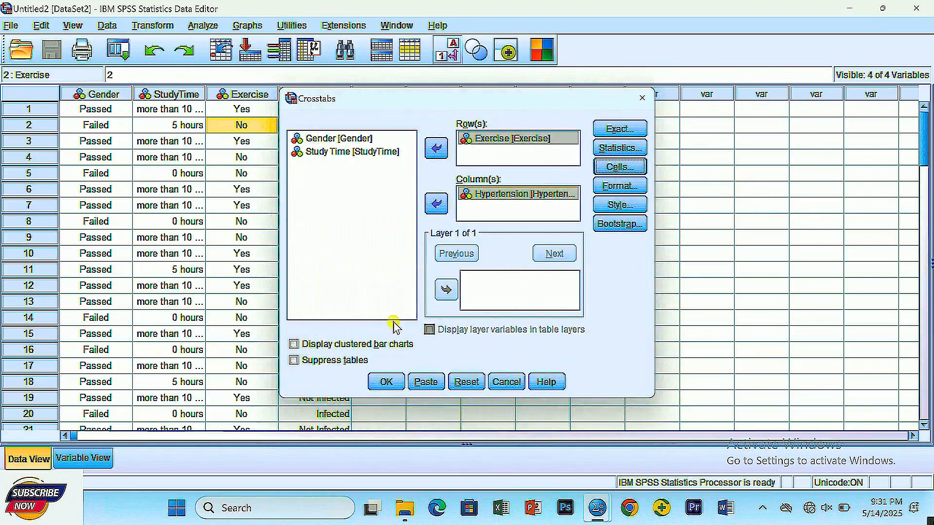
left_click(385, 382)
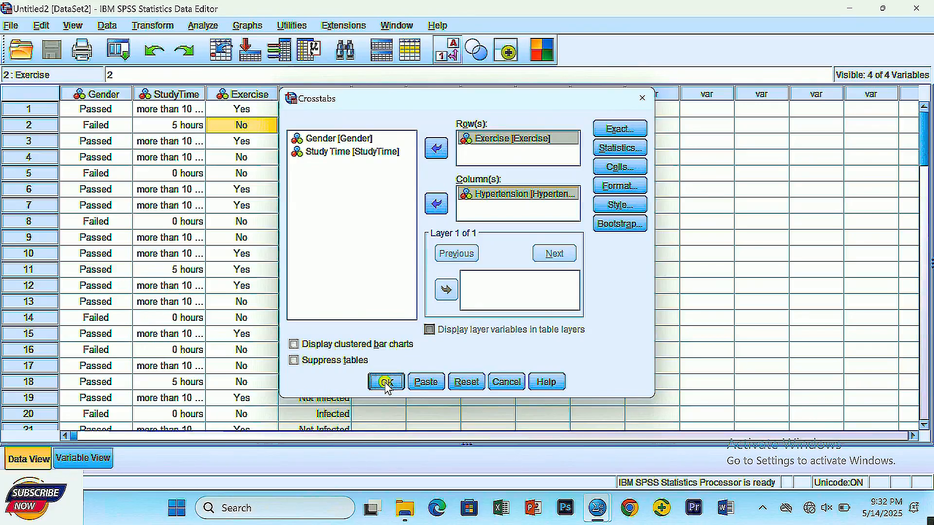
- Examine the Case Processing Summary, the Exercise by Hypertension crosstabulation and the Chi-Square Tests tables in the output
scroll(374, 297, "up", 3)
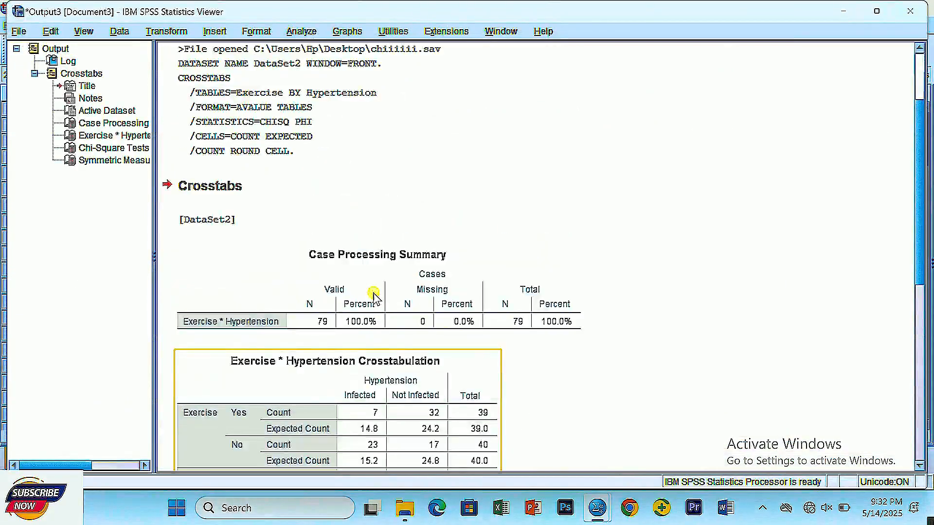
left_click(341, 318)
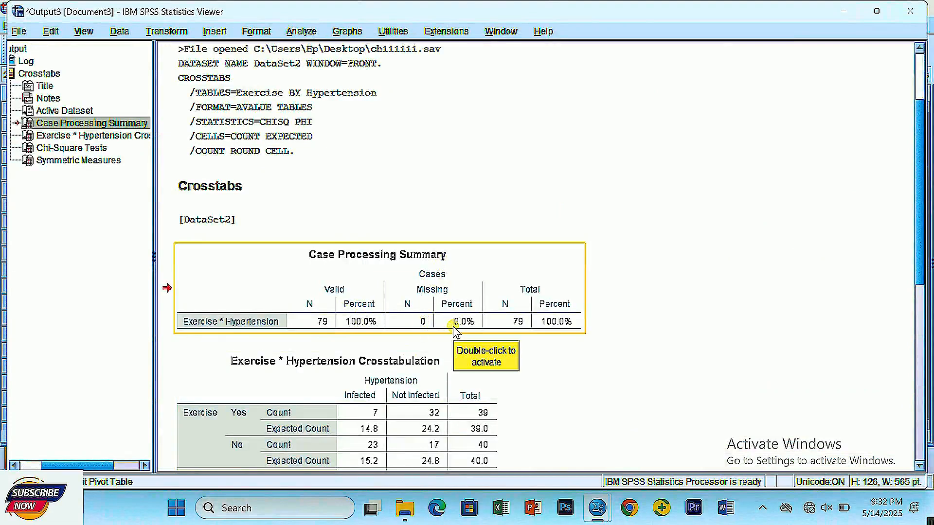
left_click(370, 362)
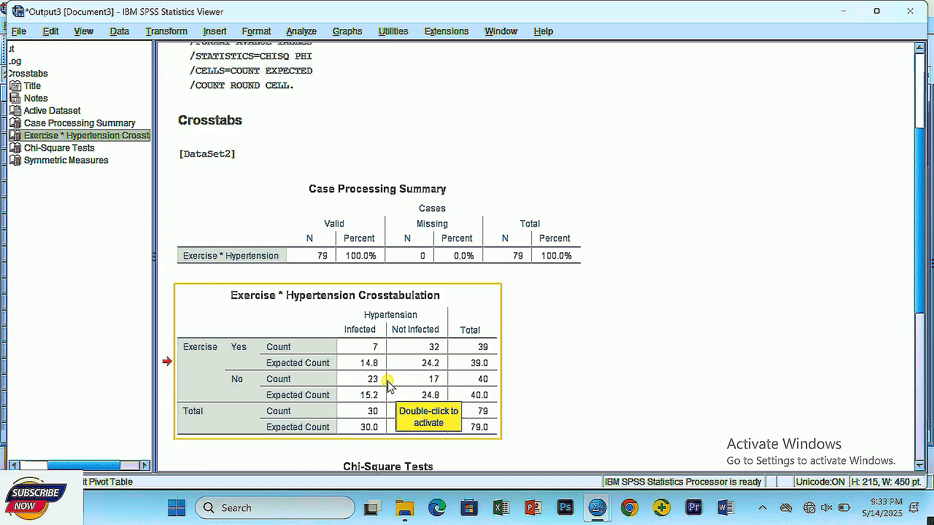
scroll(387, 384, "down", 3)
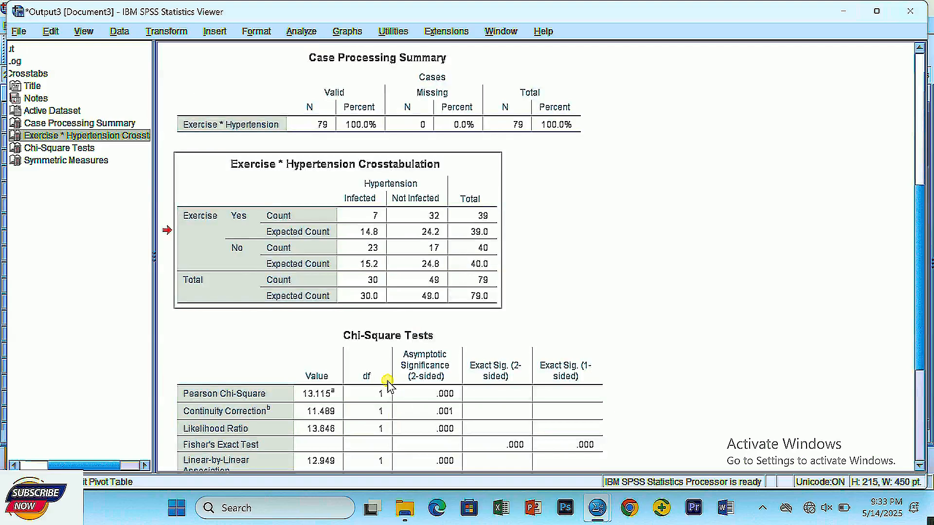
scroll(388, 384, "down", 2)
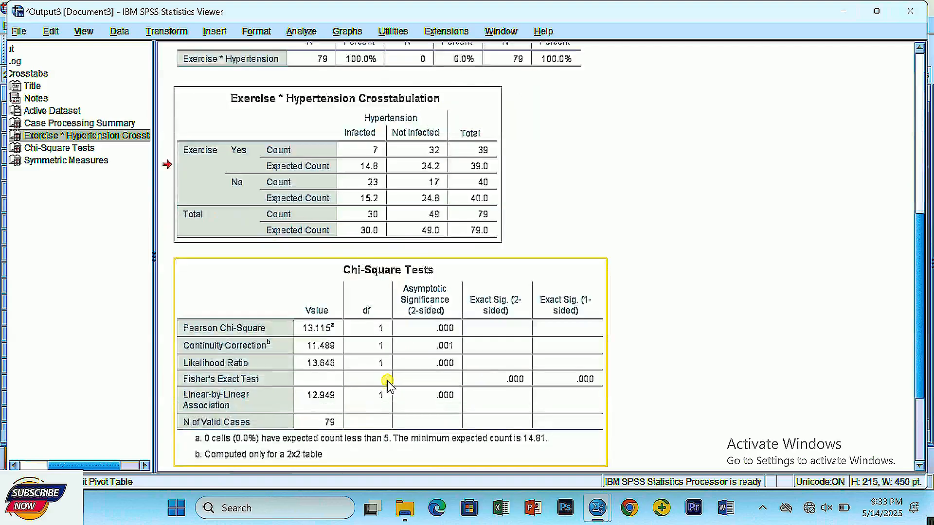
left_click(324, 325)
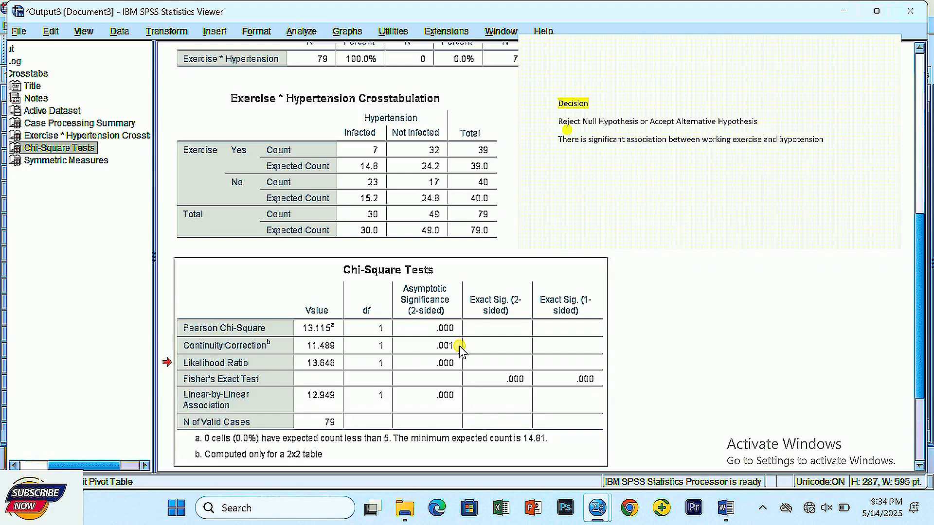
scroll(459, 348, "up", 3)
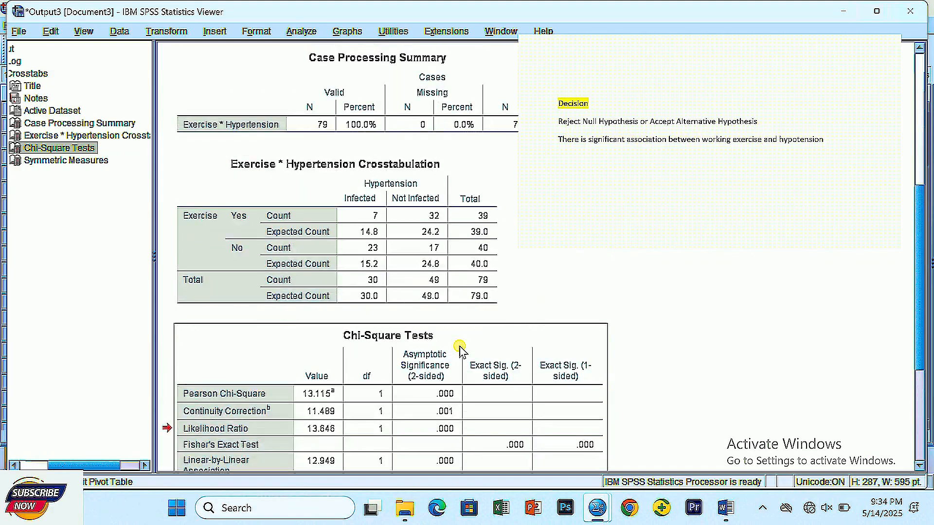
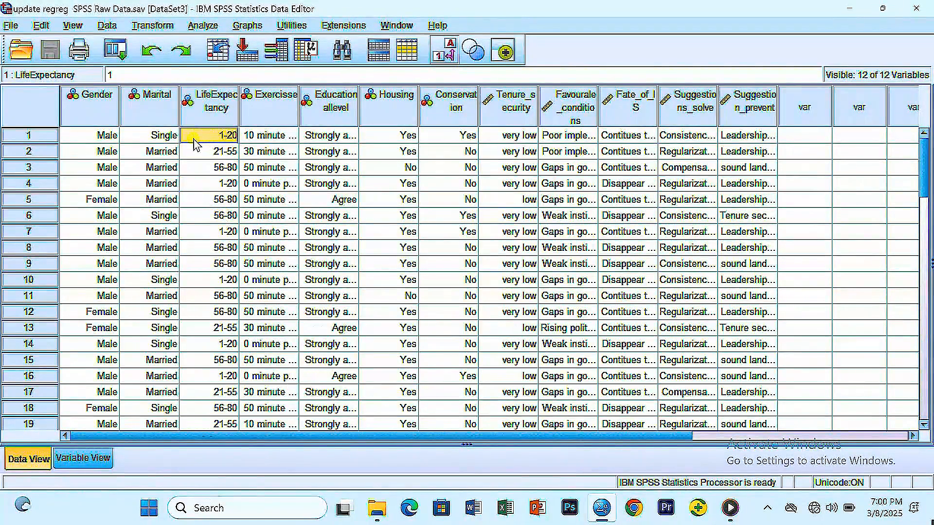
- Set up a linear regression with Life Expectancy as the dependent variable and Exercisse as the independent variable
left_click(197, 27)
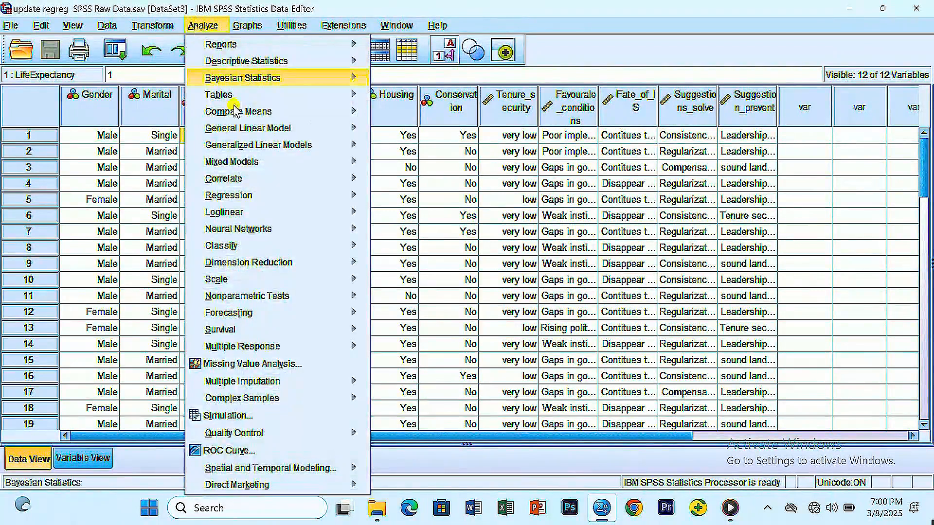
mouse_move(228, 197)
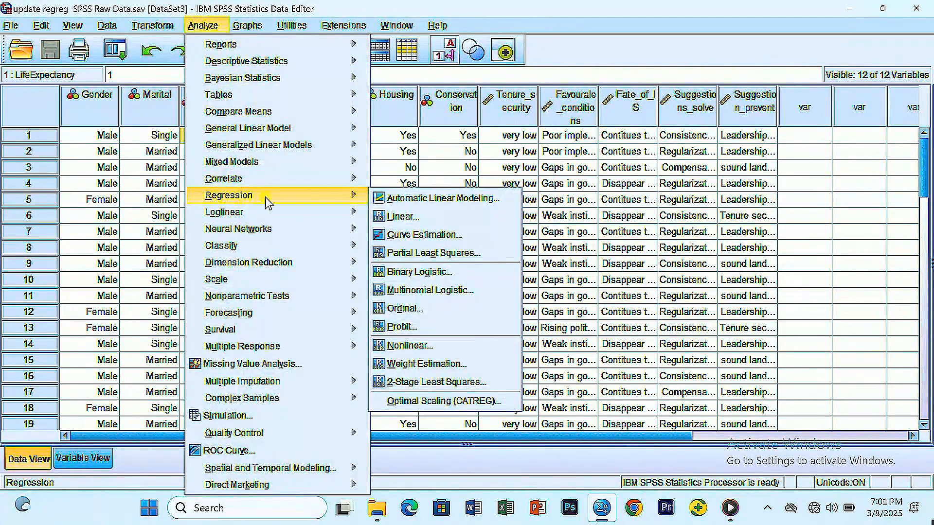
left_click(398, 218)
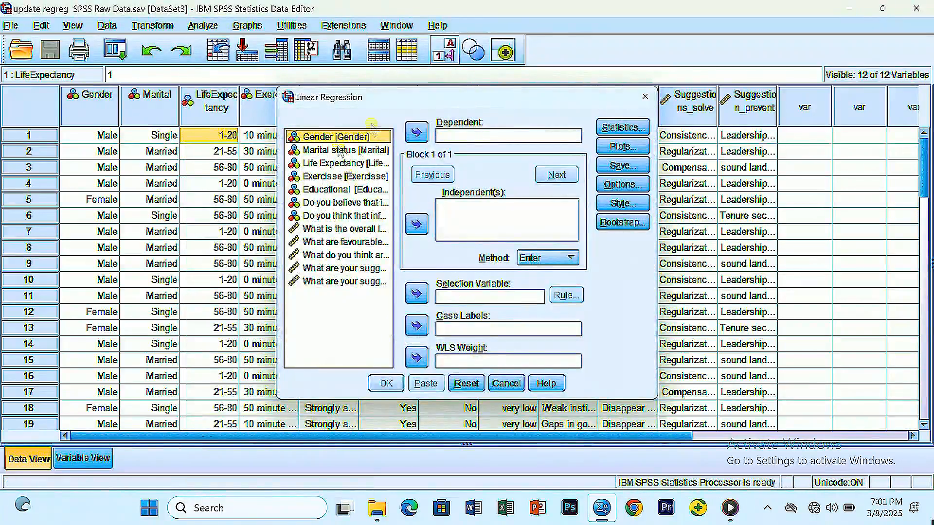
left_click(319, 176)
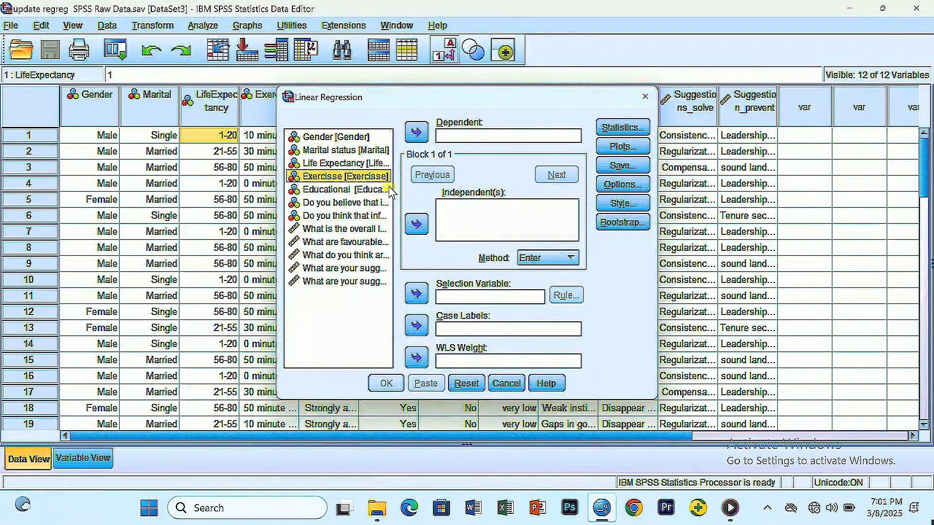
left_click(416, 224)
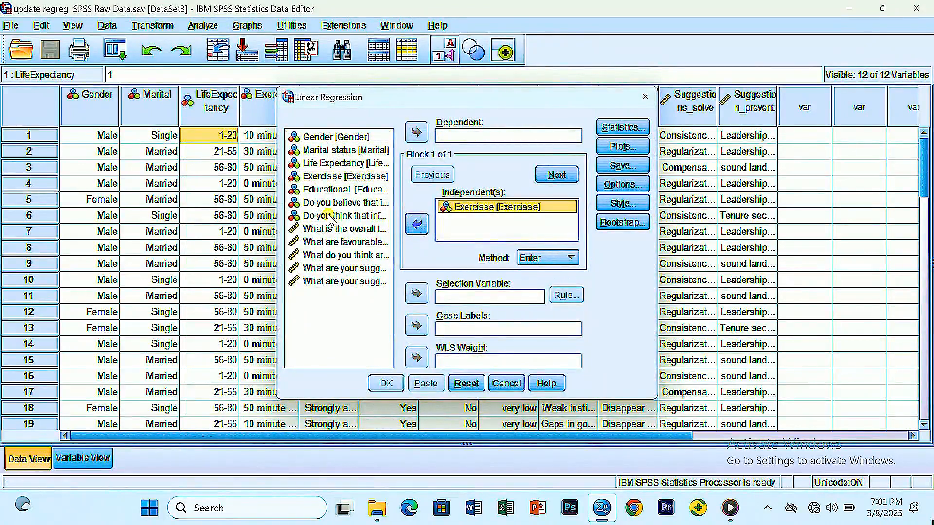
left_click(319, 165)
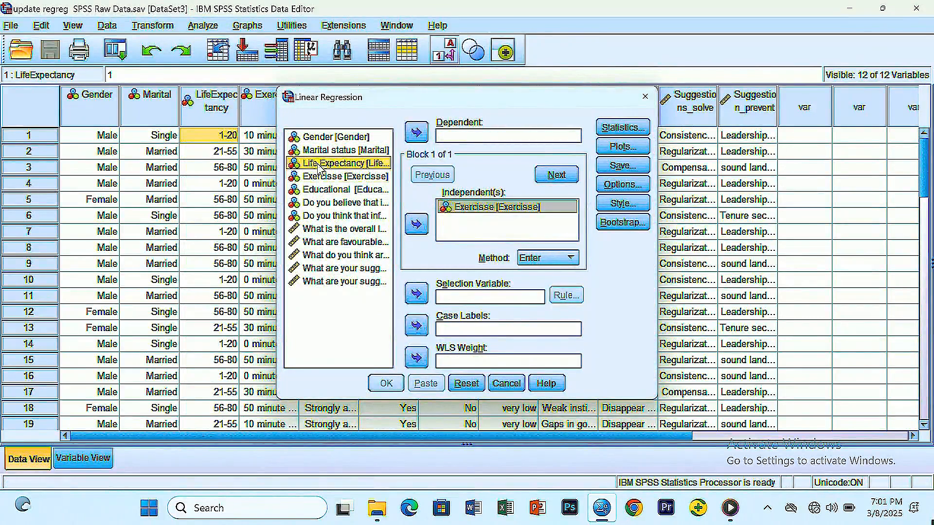
left_click(417, 132)
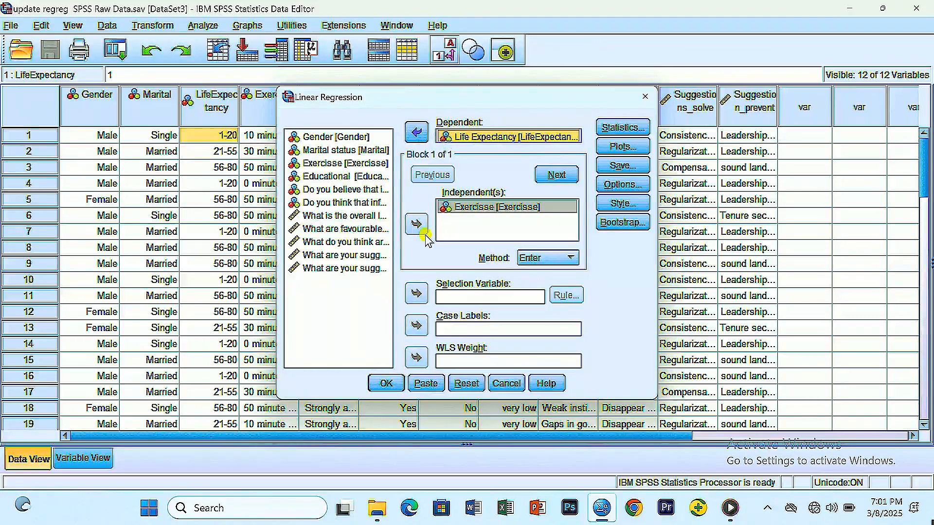
- Enable confidence intervals for the regression coefficients in the regression statistics
left_click(604, 129)
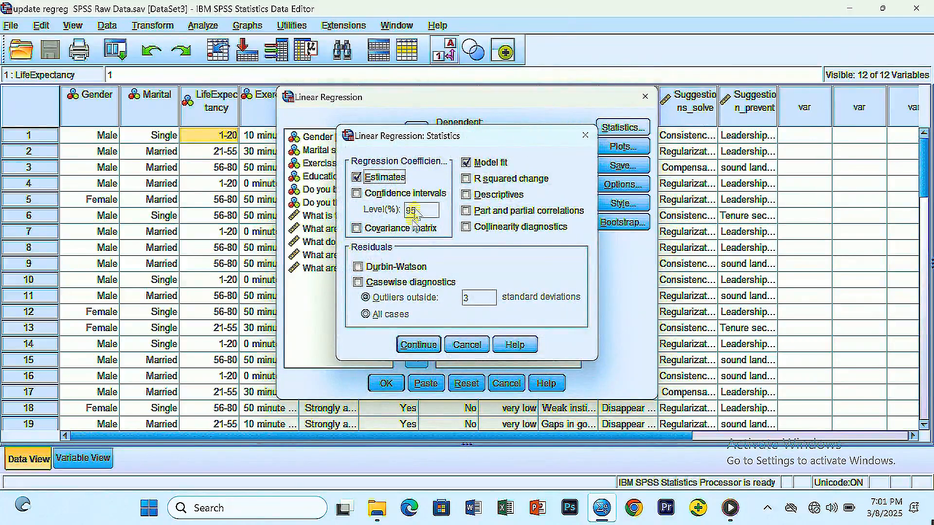
left_click(358, 193)
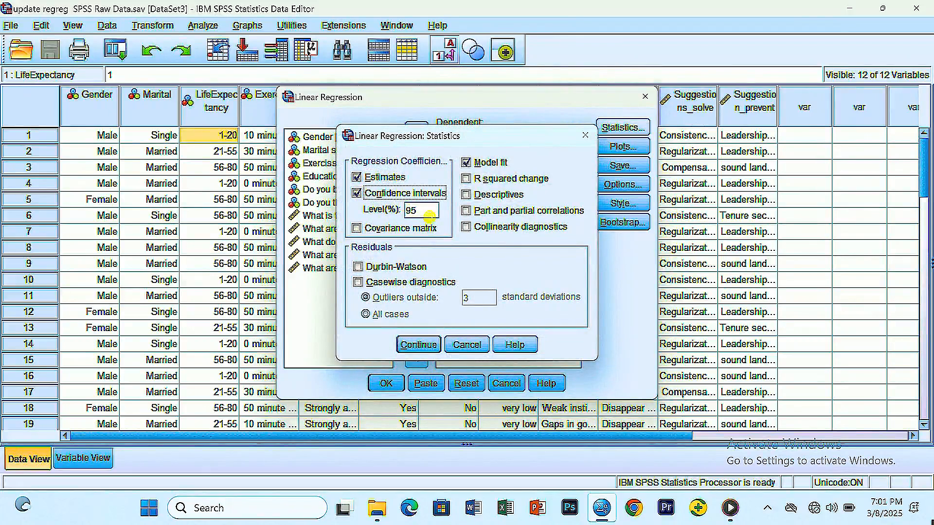
- Try confidence levels of 99 and 90 percent and set the level back to 95 percent
double_click(429, 215)
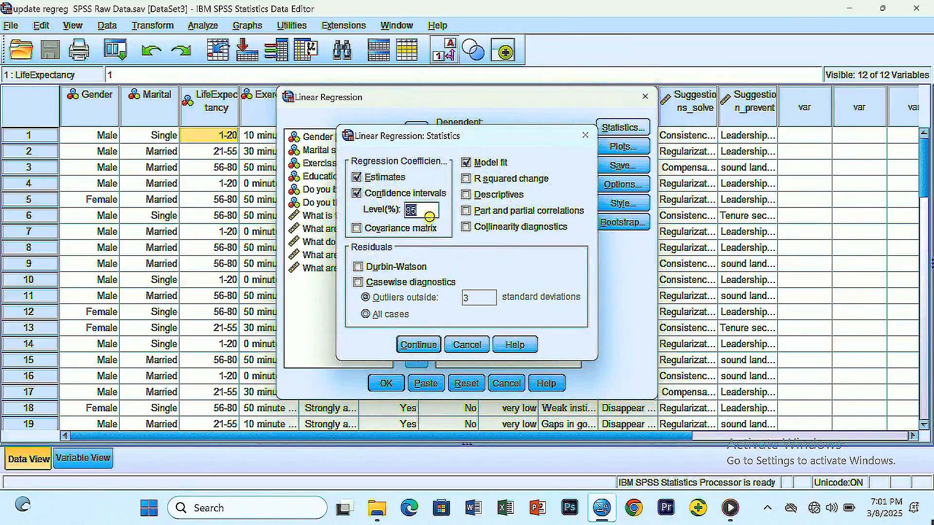
type("99")
double_click(429, 215)
type("90")
double_click(414, 210)
type("9")
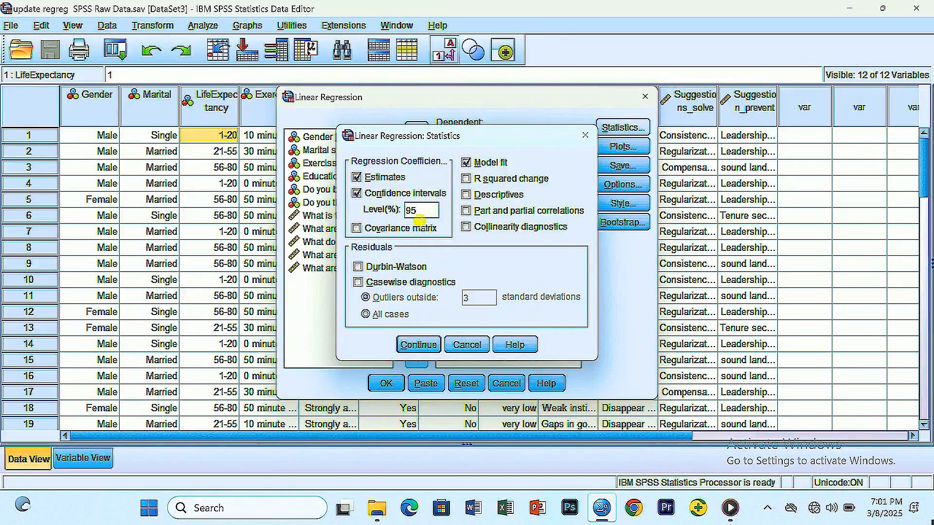
- Request the Durbin-Watson statistic and add the histogram and normal probability plot of the standardized residuals
left_click(358, 267)
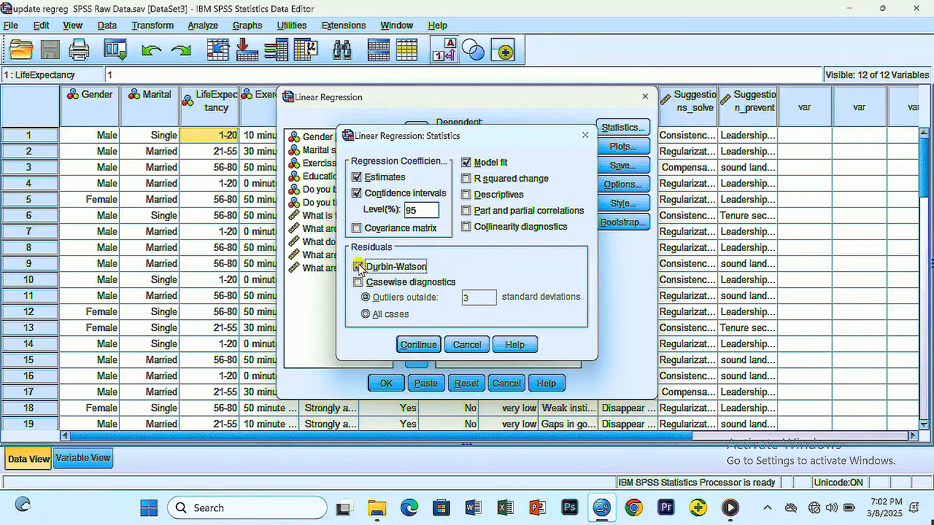
left_click(416, 345)
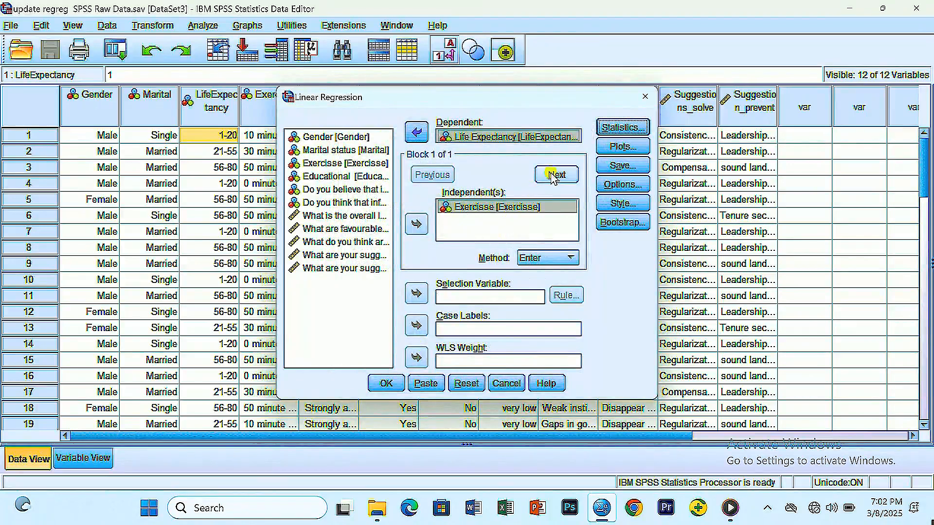
left_click(624, 147)
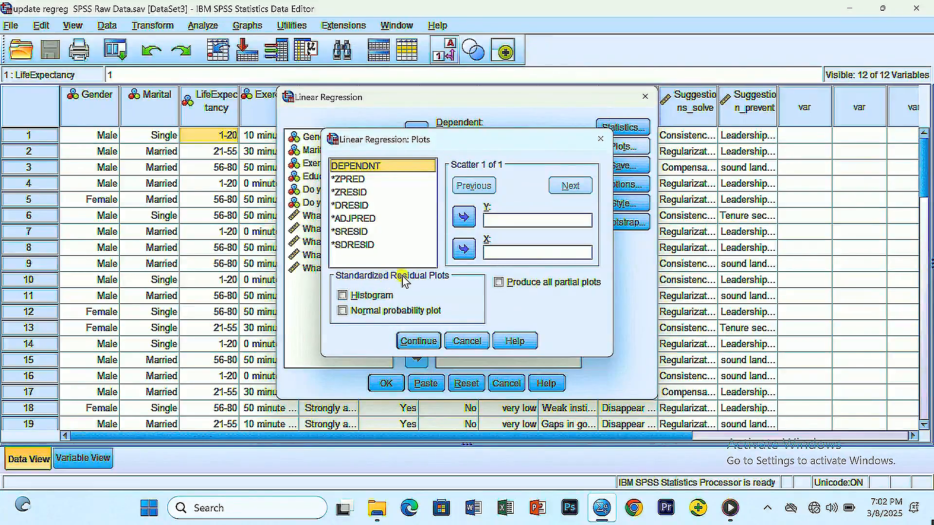
left_click(343, 295)
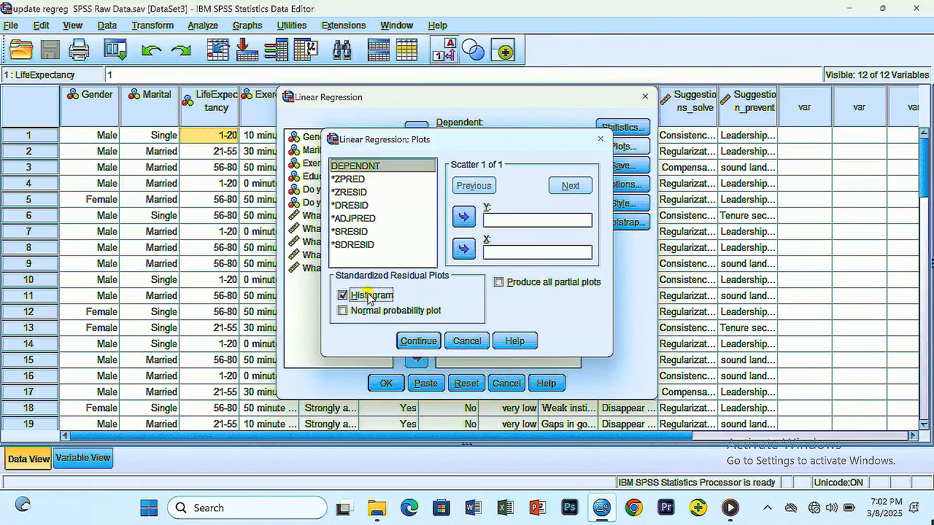
left_click(345, 310)
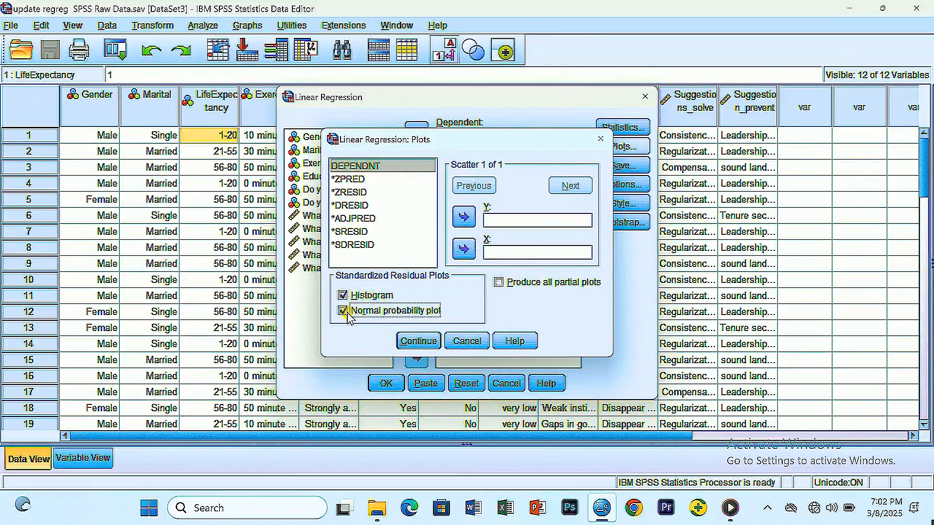
left_click(419, 342)
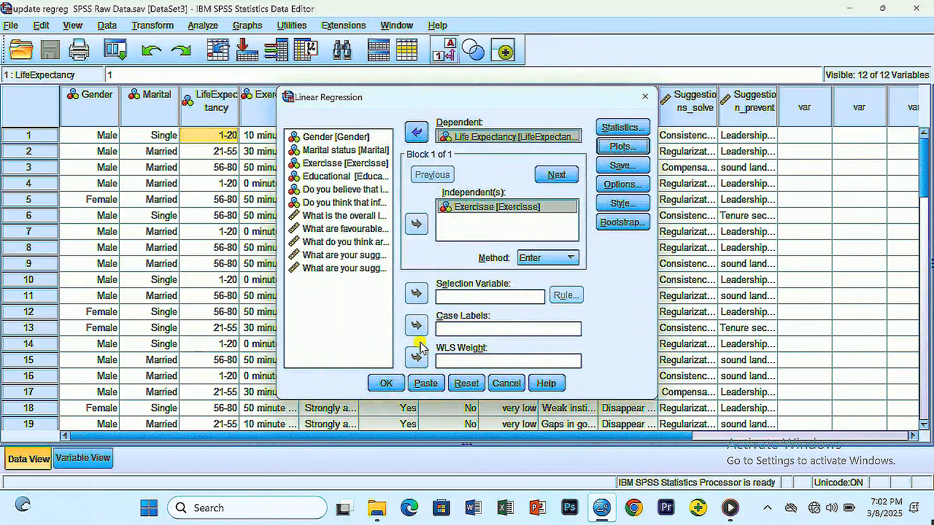
- Run the linear regression and select the Model Summary table in the output
left_click(387, 383)
left_click(387, 384)
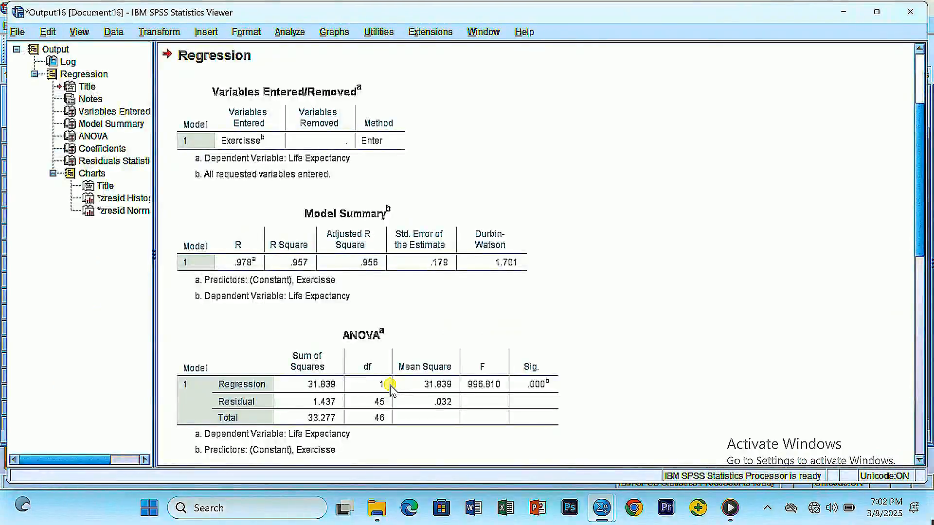
left_click(229, 304)
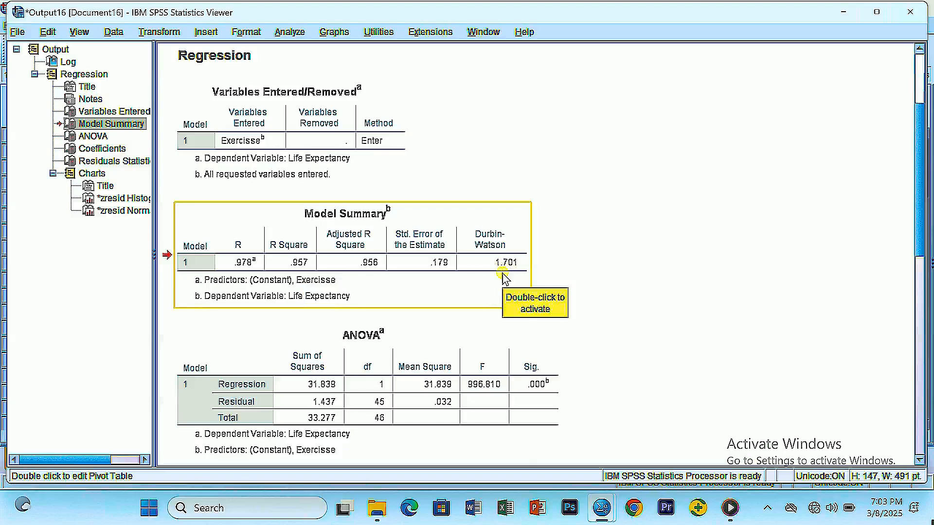
scroll(480, 300, "down", 3)
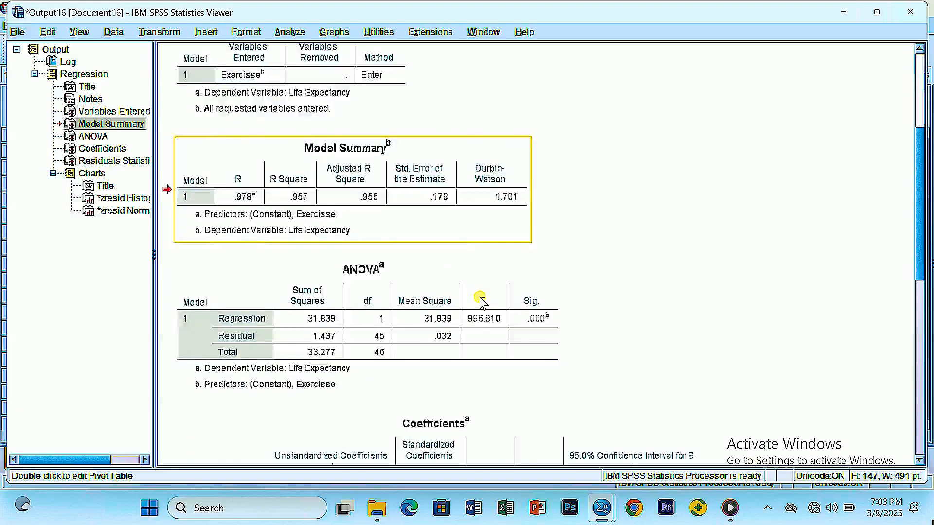
left_click(359, 290)
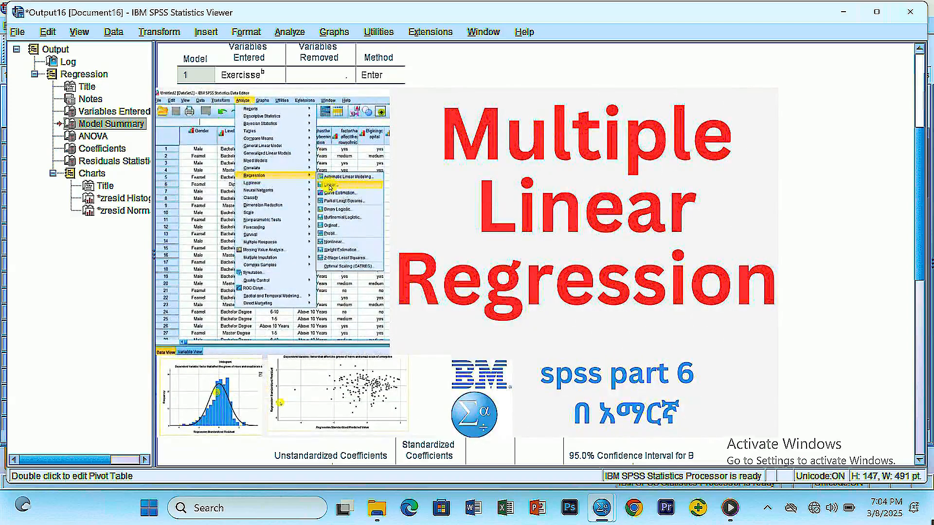
left_click(18, 33)
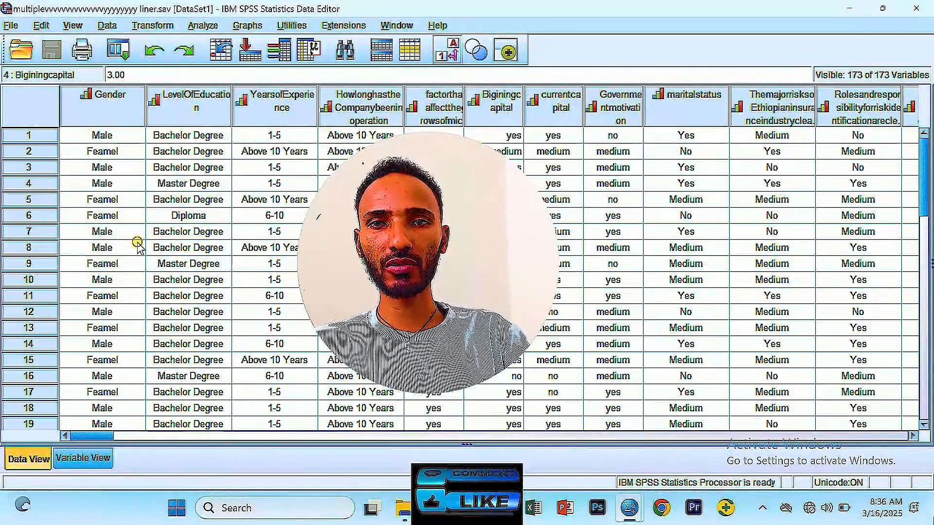
left_click(139, 246)
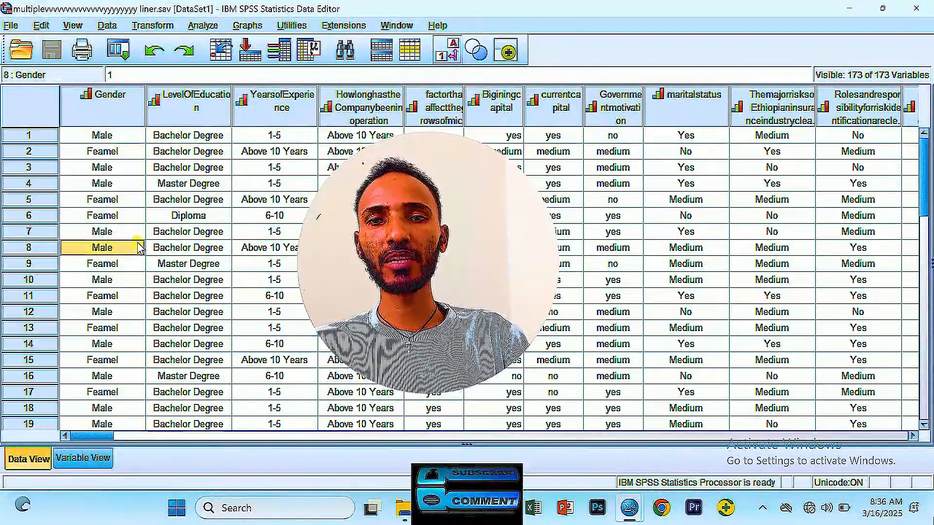
left_click(210, 253)
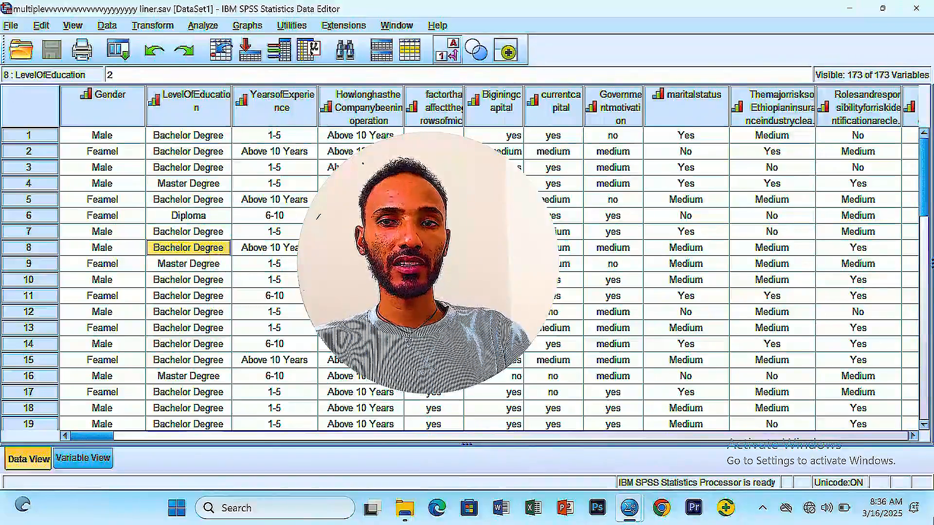
left_click(361, 248)
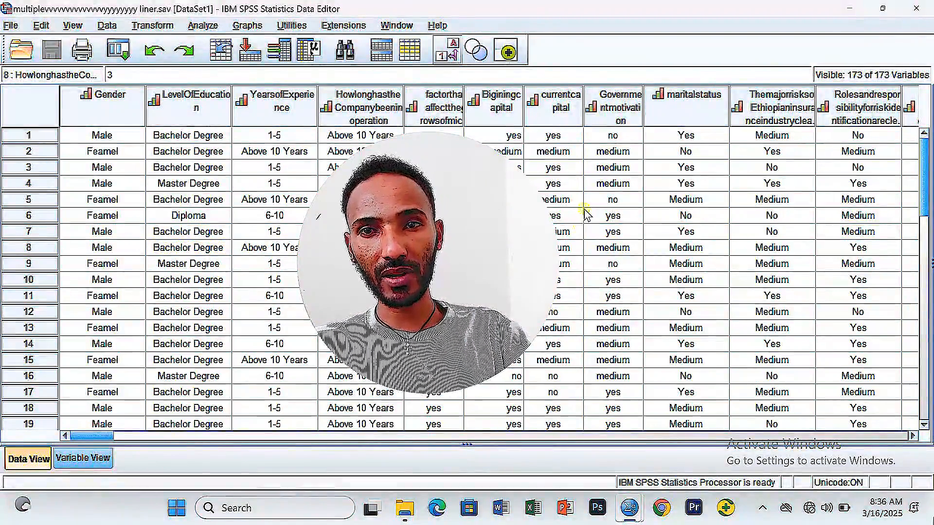
left_click(571, 171)
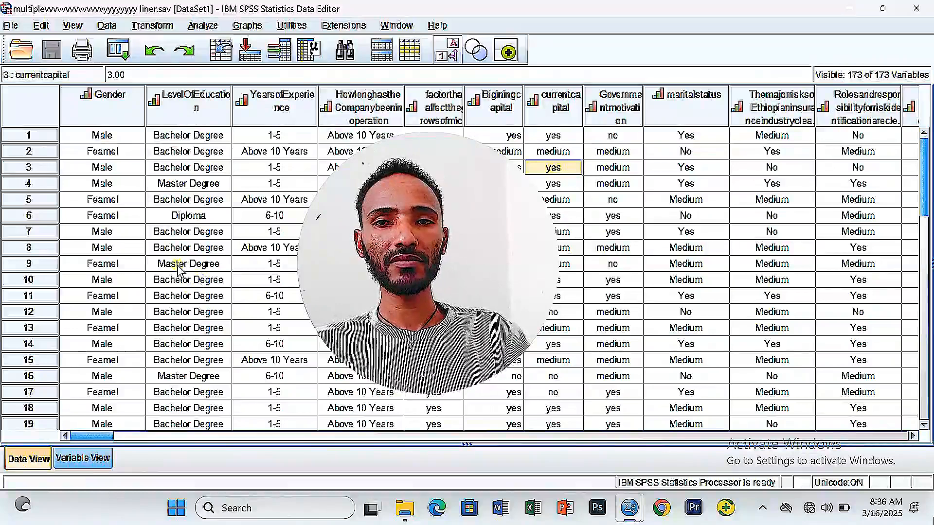
left_click(189, 185)
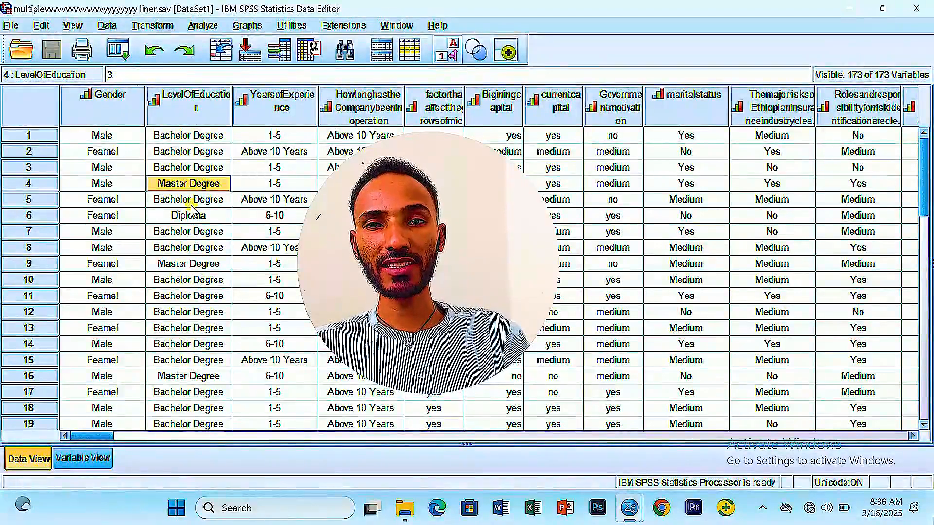
left_click(287, 171)
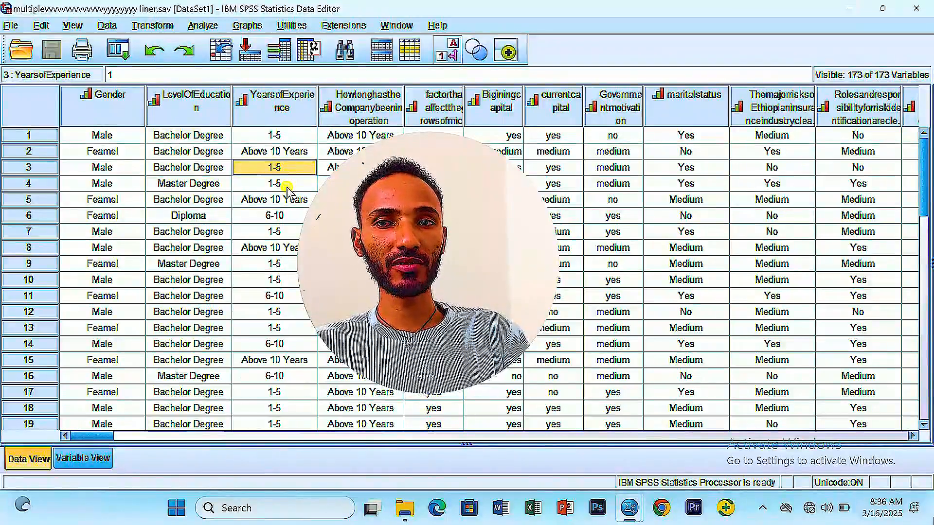
left_click(338, 154)
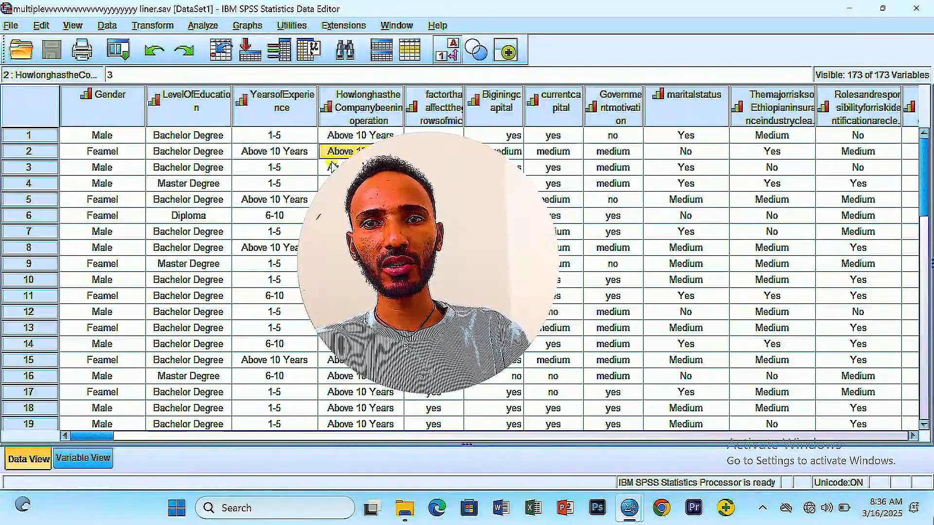
left_click(290, 156)
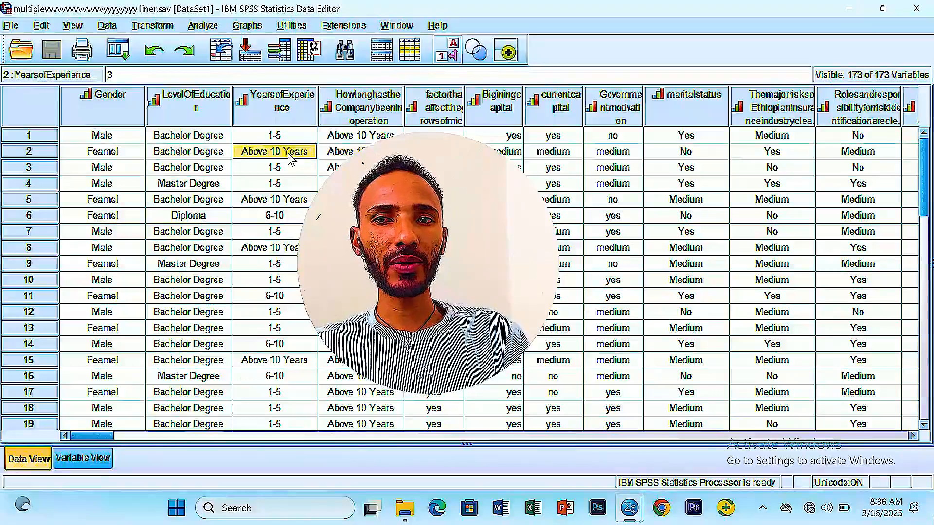
left_click(212, 156)
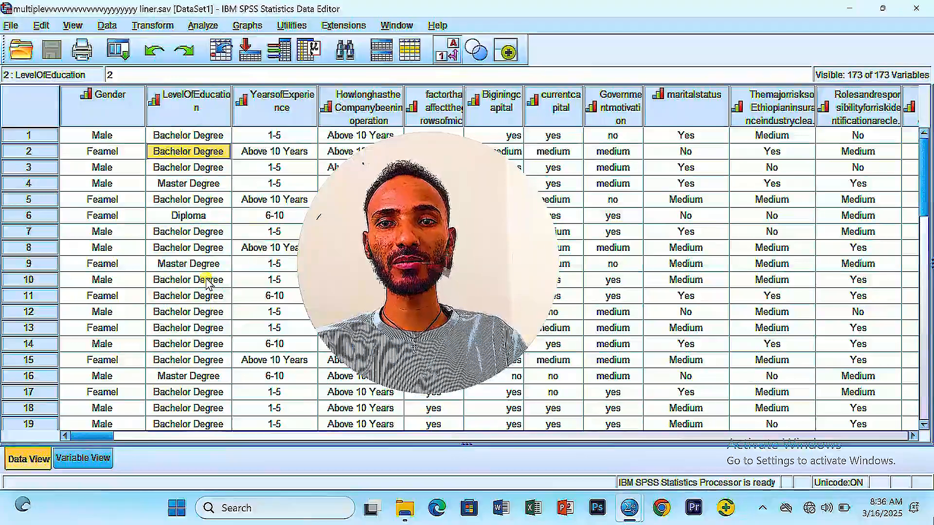
left_click(280, 231)
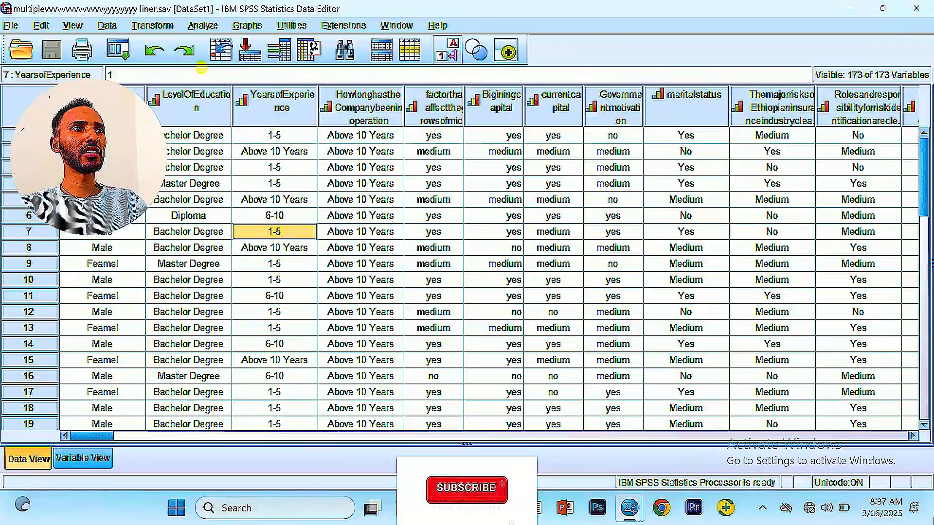
- Start a linear regression with "factr that affec the grows of m..." as the dependent variable
left_click(200, 26)
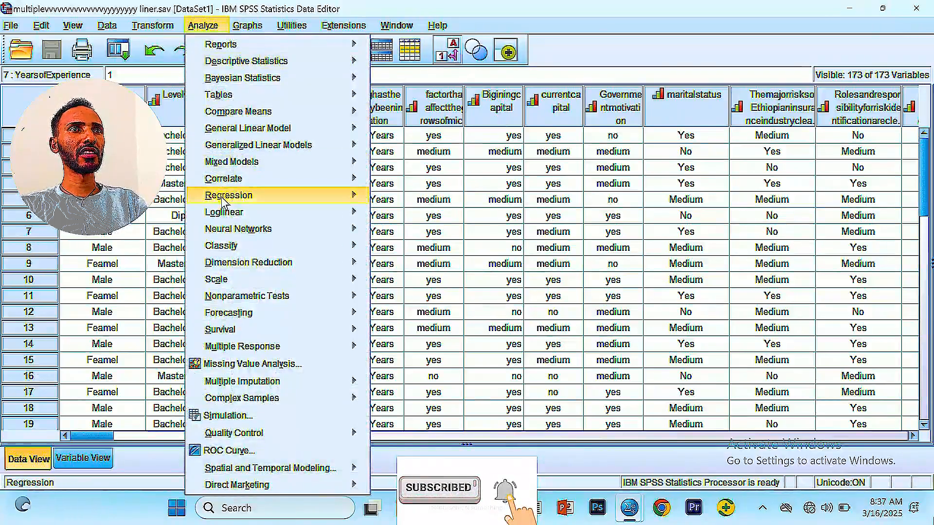
mouse_move(270, 195)
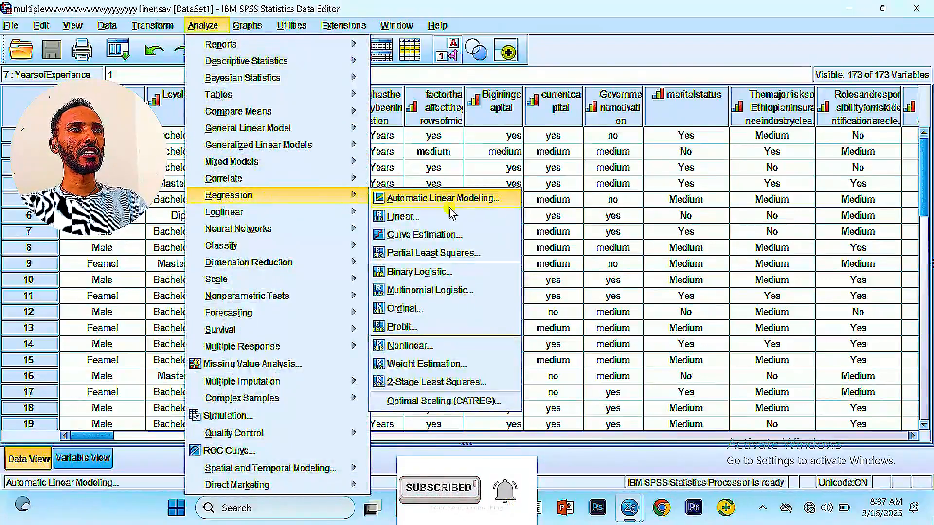
left_click(421, 216)
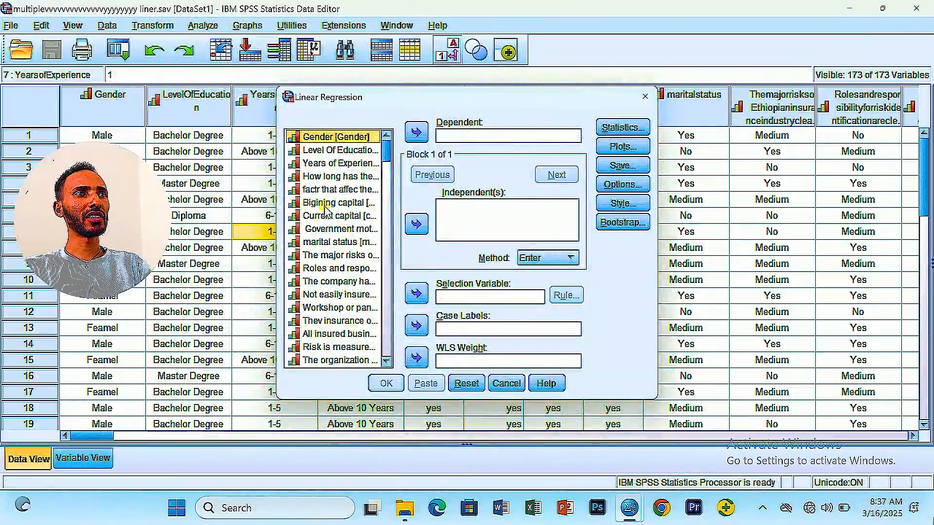
left_click(340, 189)
left_click(416, 133)
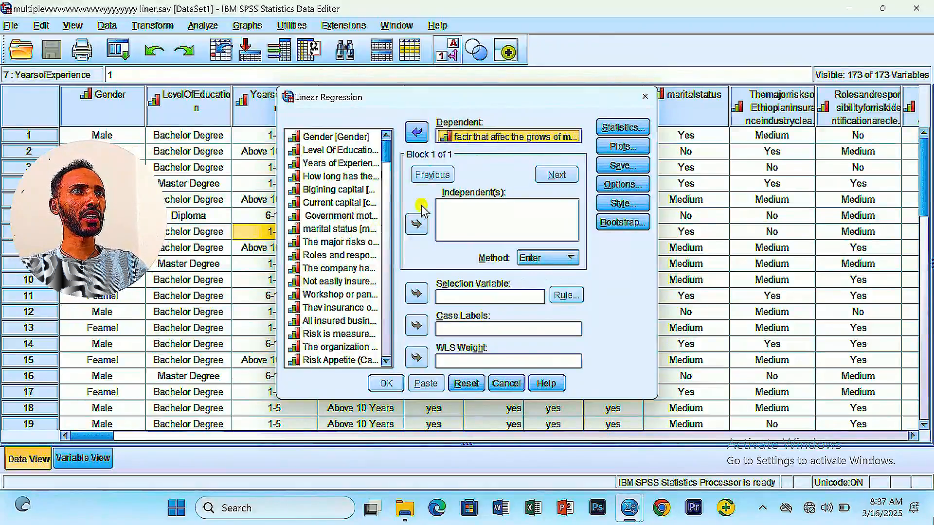
- Add Bigining capital, Current capital, Government motivation and marital status as the independent variables of the regression
left_click(324, 190)
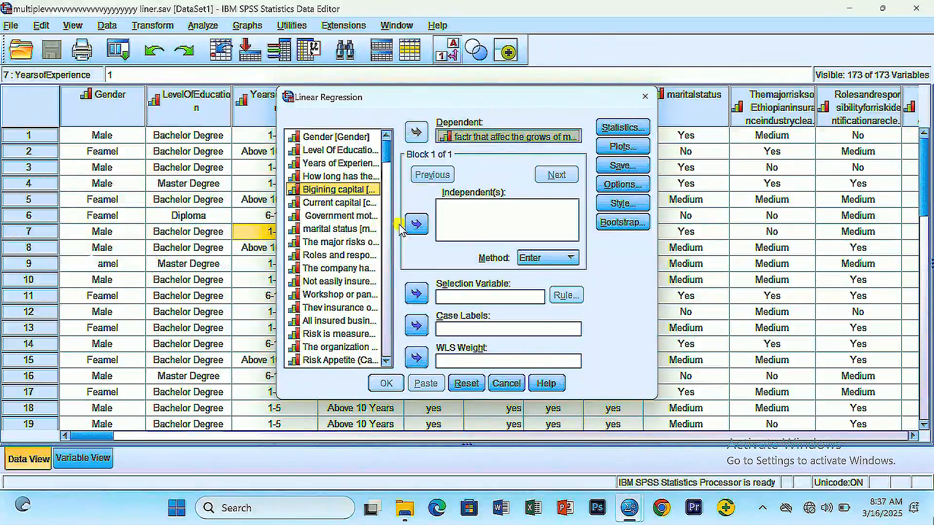
double_click(324, 189)
left_click(322, 202)
left_click(416, 224)
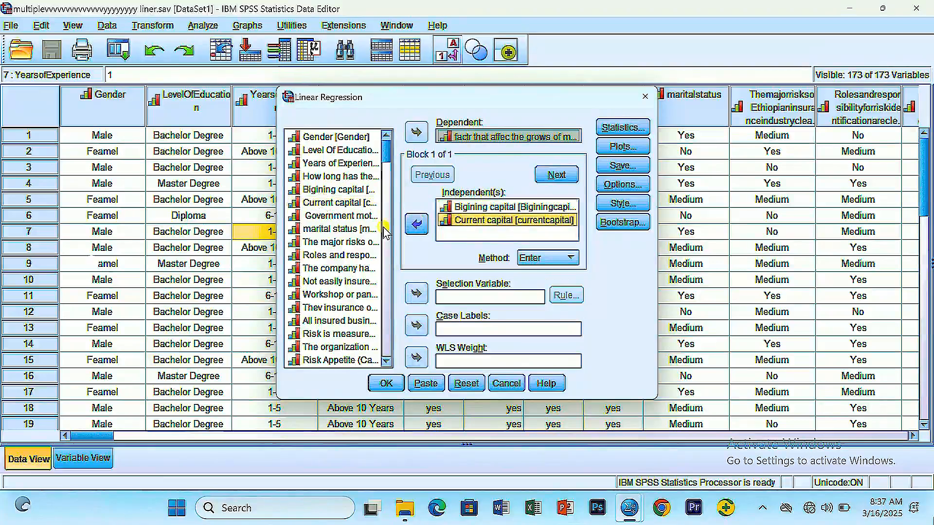
left_click(339, 216)
left_click(415, 225)
left_click(416, 227)
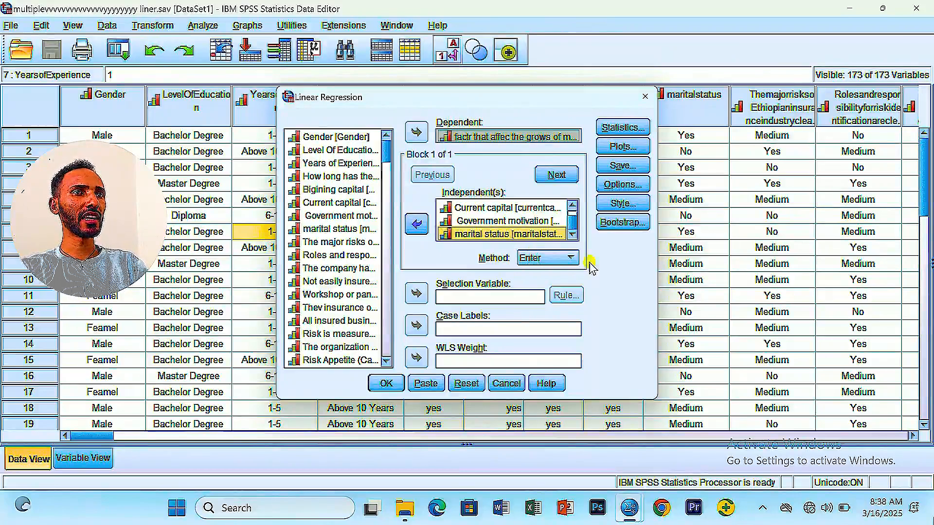
- Add confidence intervals, covariance matrix, descriptives, collinearity diagnostics and Durbin-Watson to the regression statistics
left_click(616, 128)
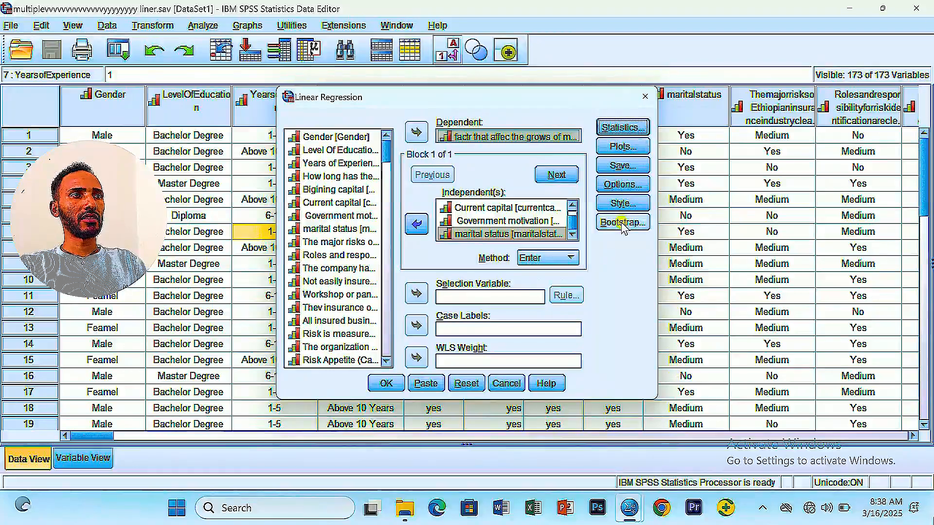
left_click(617, 128)
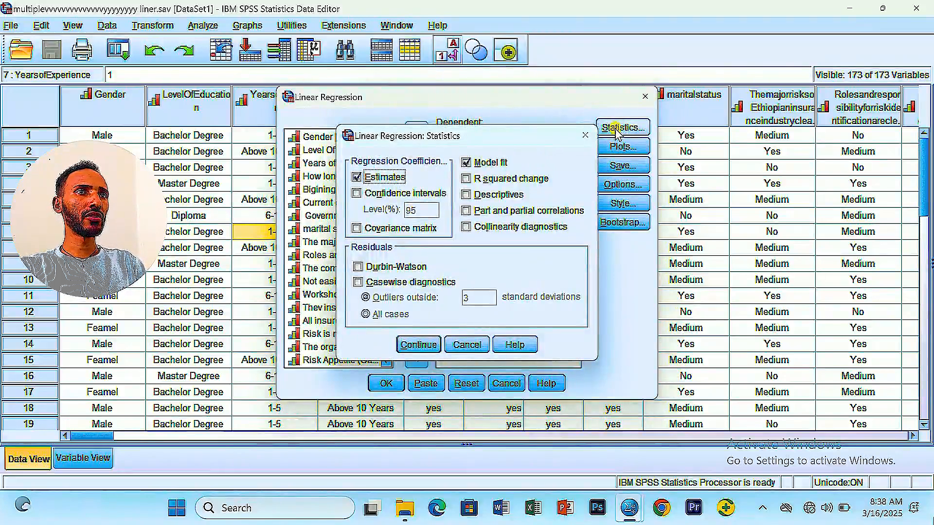
left_click(357, 193)
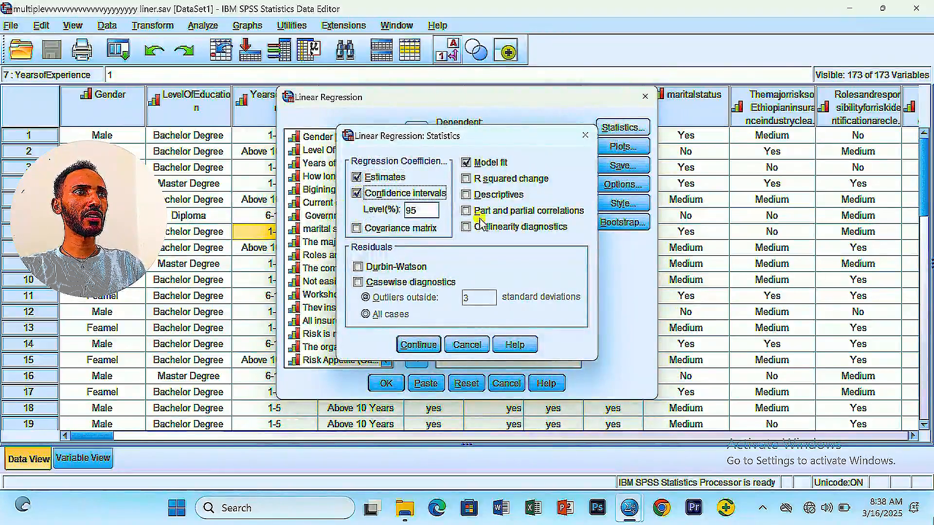
left_click(423, 228)
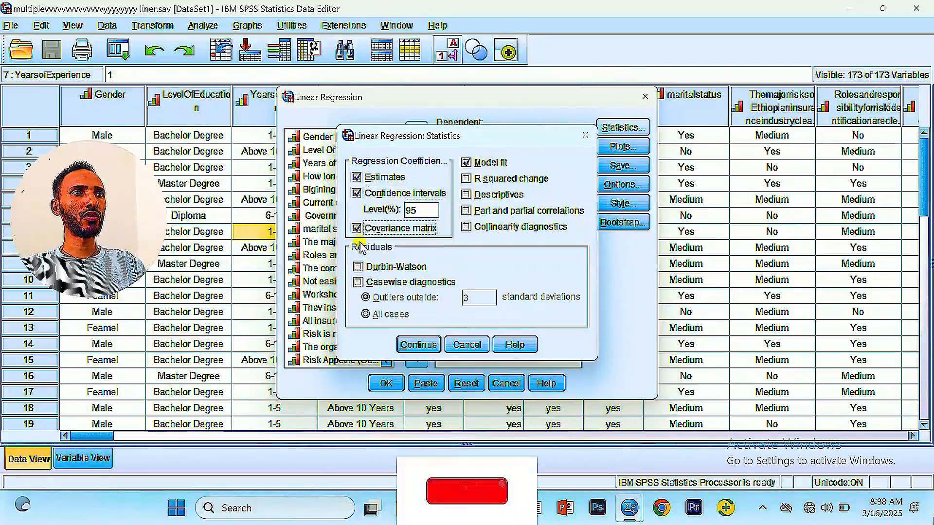
left_click(477, 195)
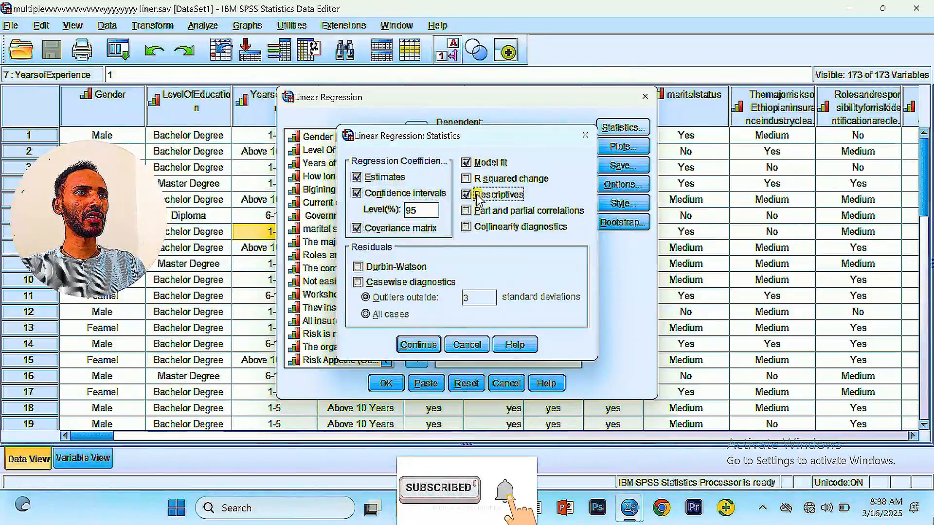
left_click(470, 227)
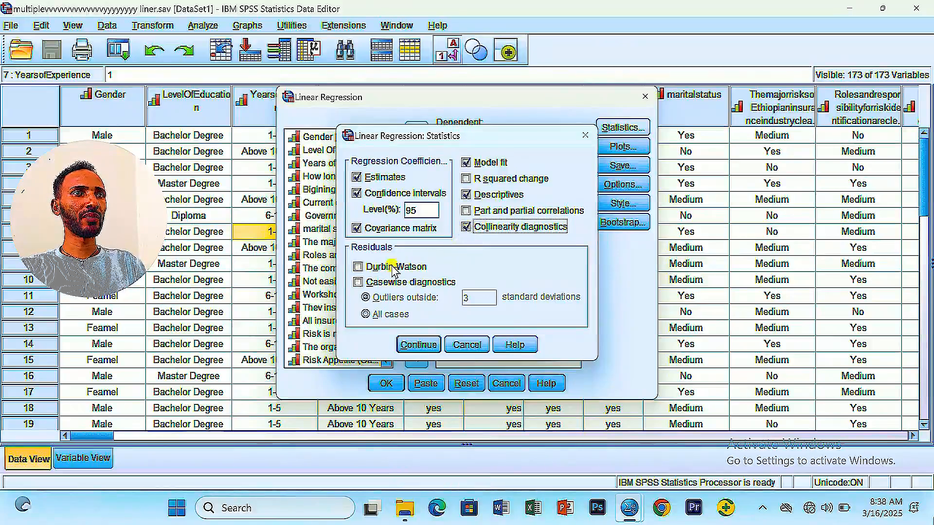
left_click(358, 267)
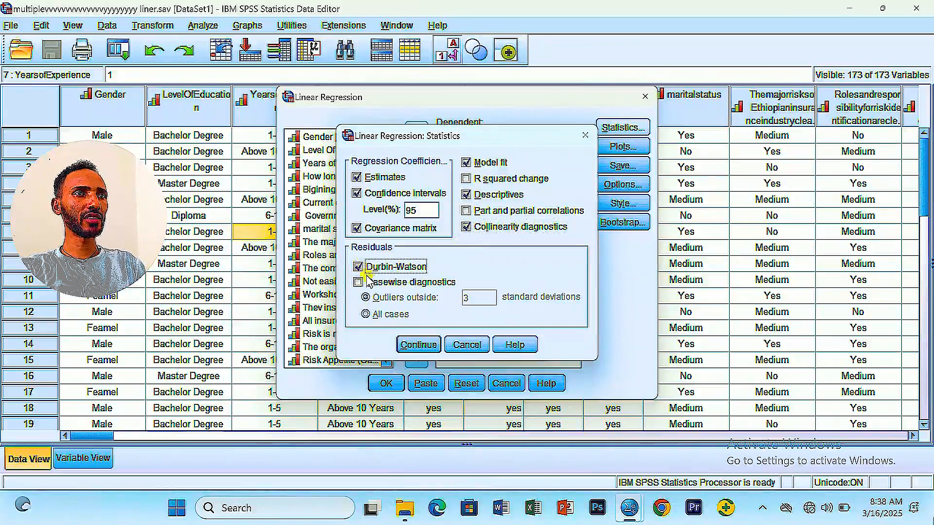
left_click(414, 345)
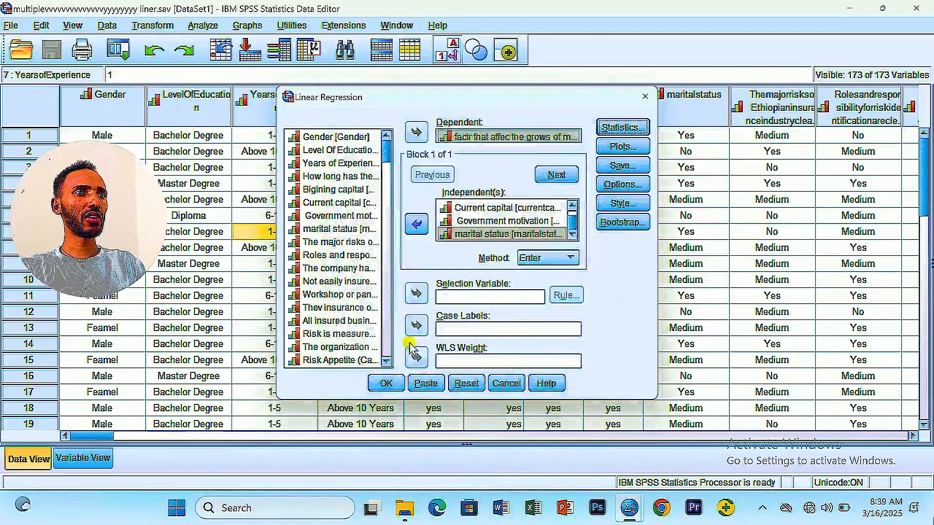
- Set the regression plots to *ZRESID on Y against *ZPRED on X, with a histogram and normal probability plot
left_click(618, 152)
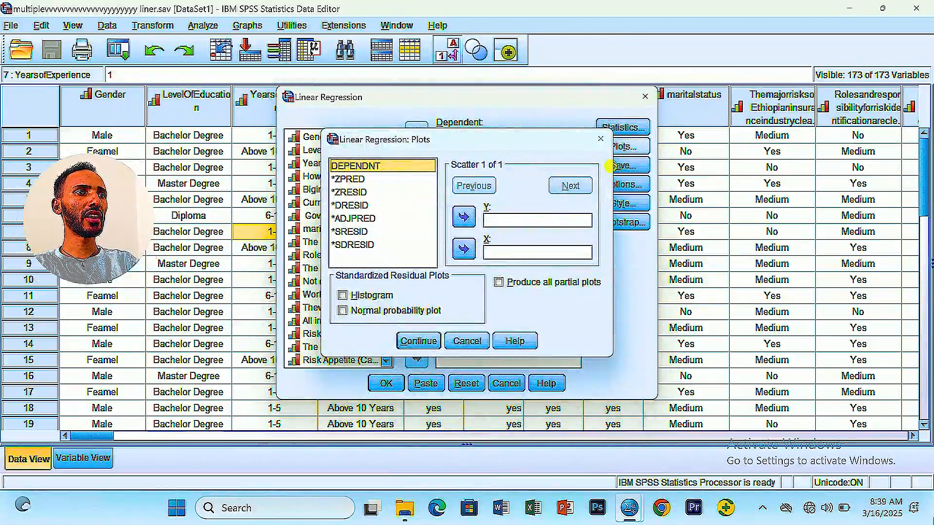
left_click(350, 193)
left_click(465, 217)
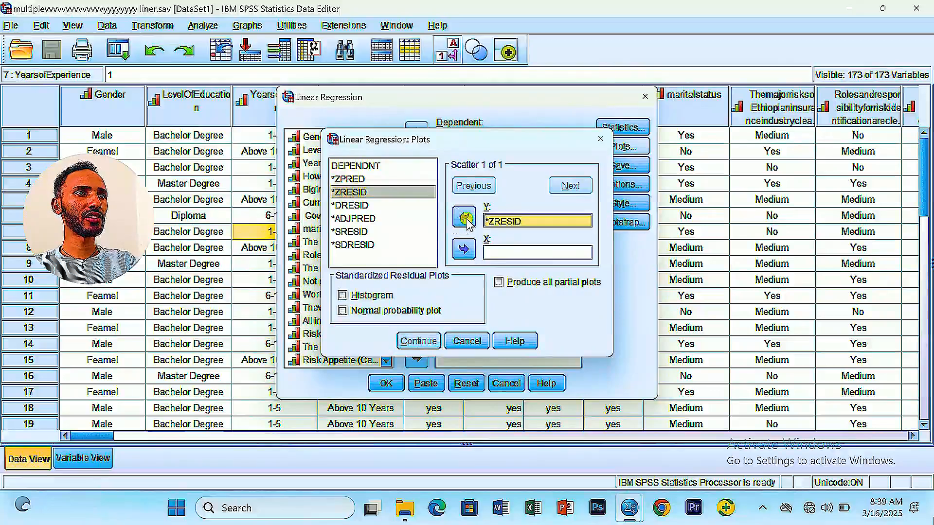
left_click(349, 180)
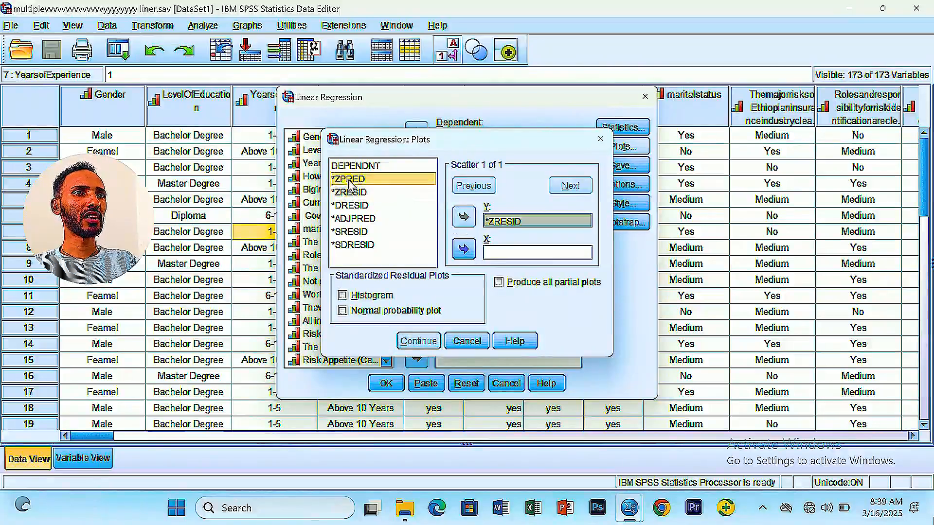
left_click(465, 249)
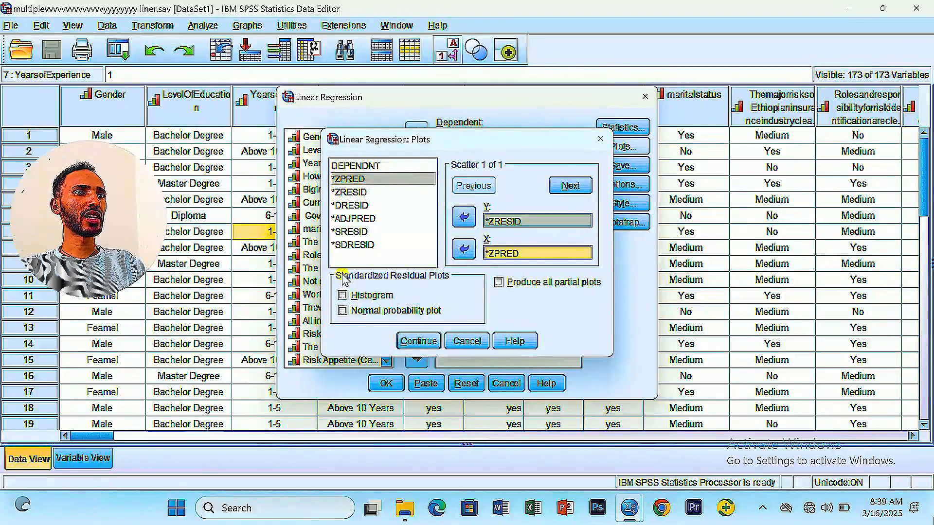
left_click(360, 297)
left_click(361, 311)
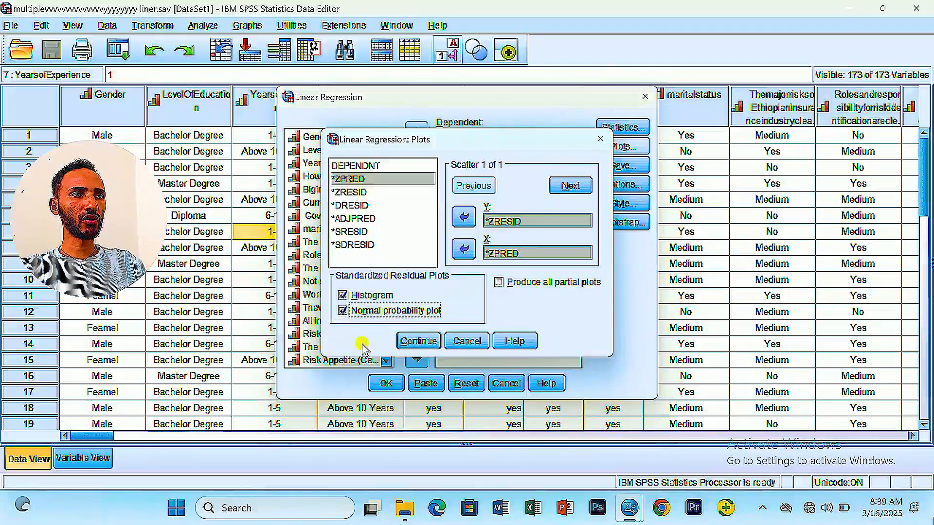
left_click(408, 343)
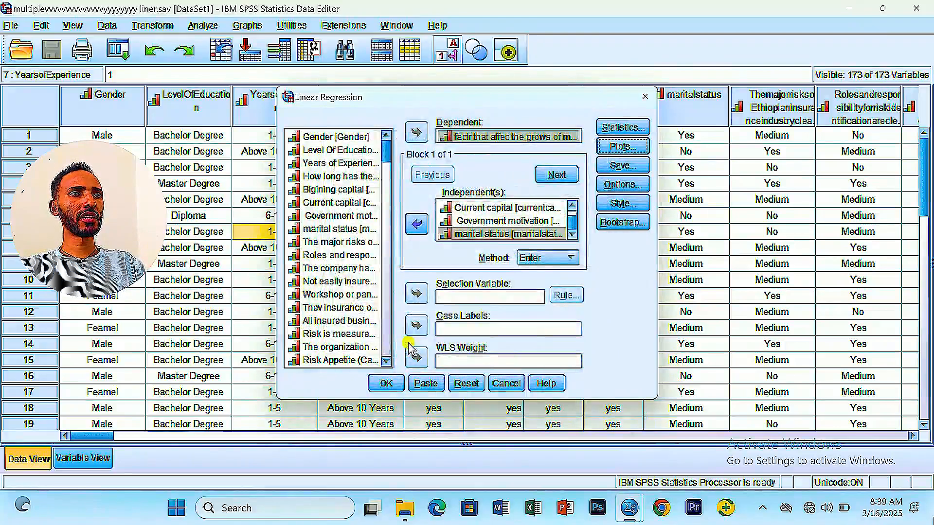
- Set the regression to save unstandardized and standardized residuals
left_click(624, 167)
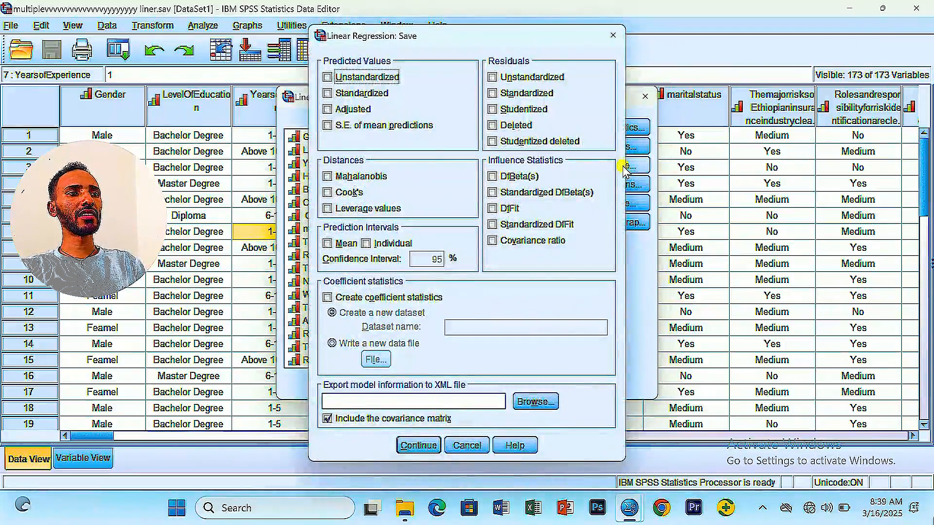
left_click(494, 80)
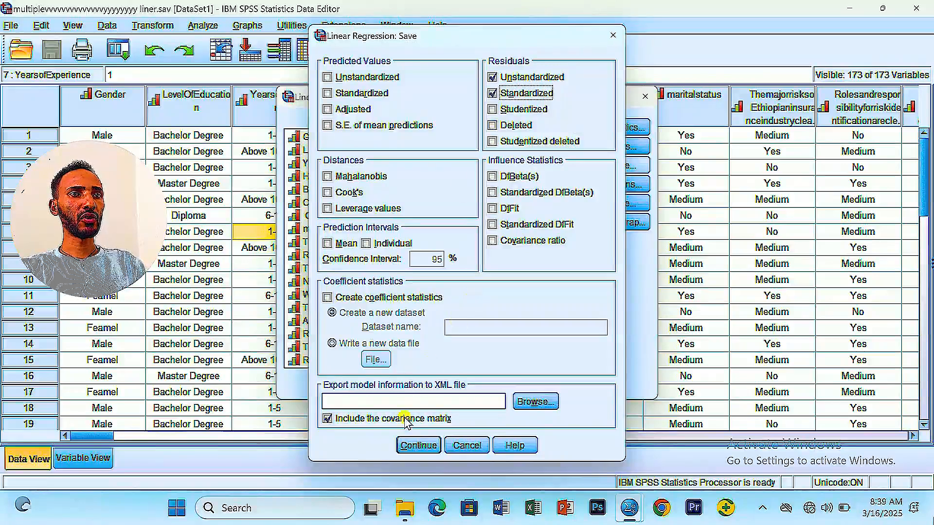
left_click(413, 446)
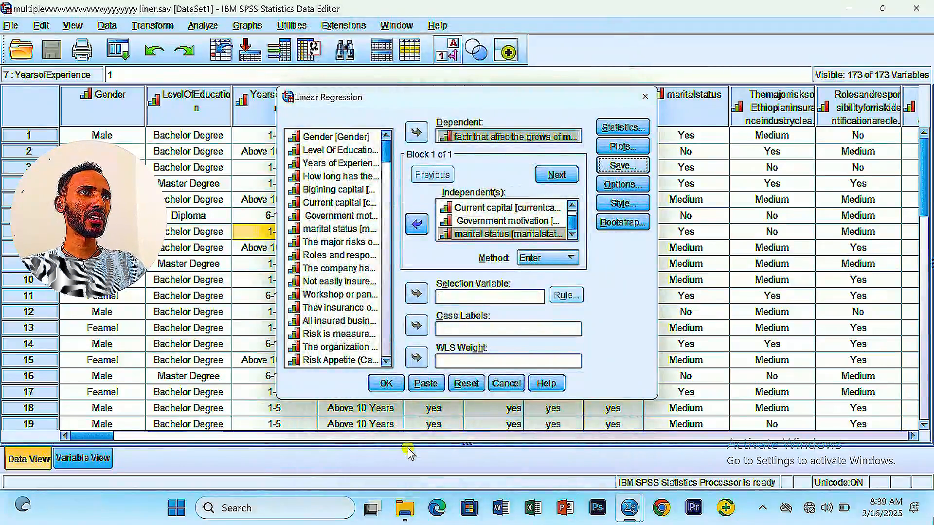
- Keep Enter as the variable entry method and run the multiple linear regression
left_click(571, 258)
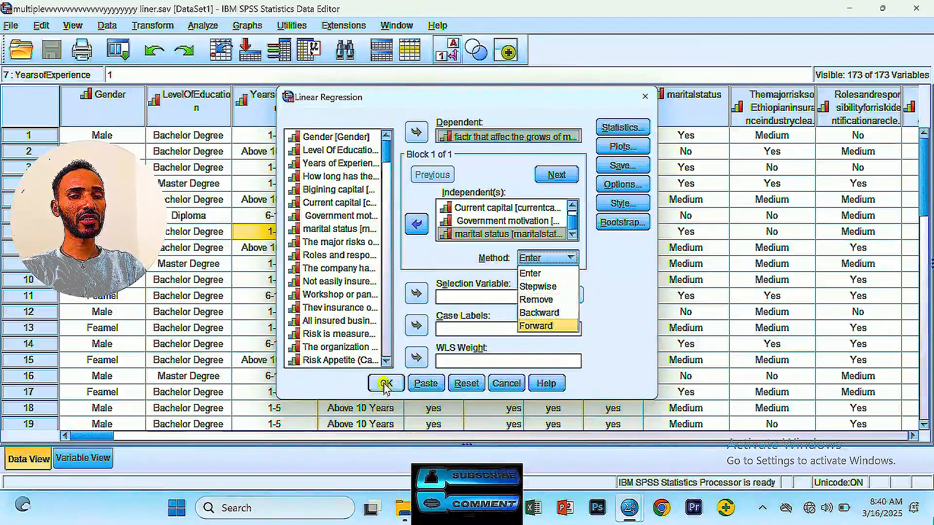
left_click(557, 273)
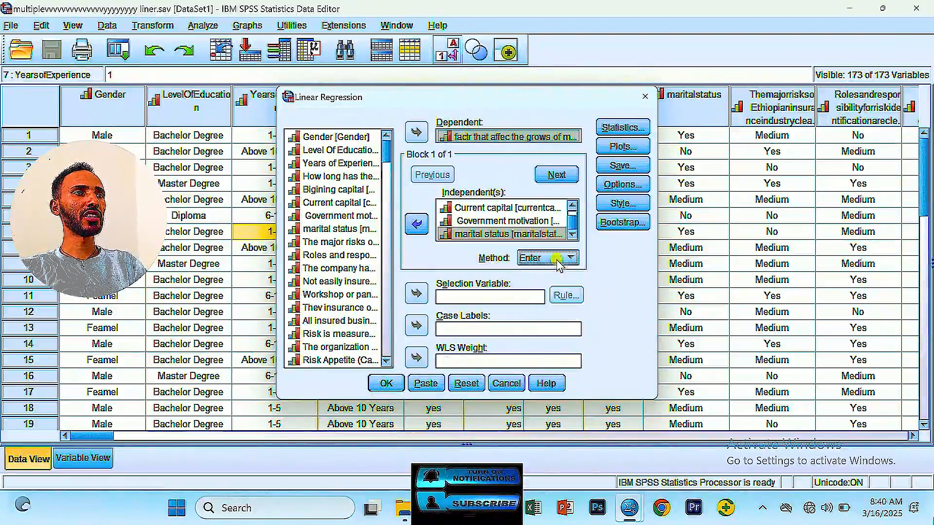
left_click(384, 383)
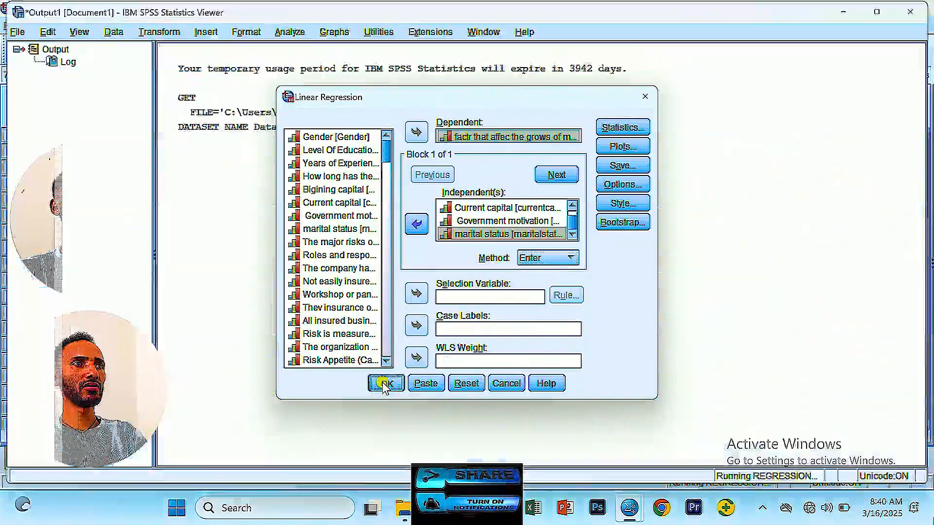
- Examine the Descriptive Statistics table of the regression output for each variable's mean, standard deviation and N
left_click(454, 322)
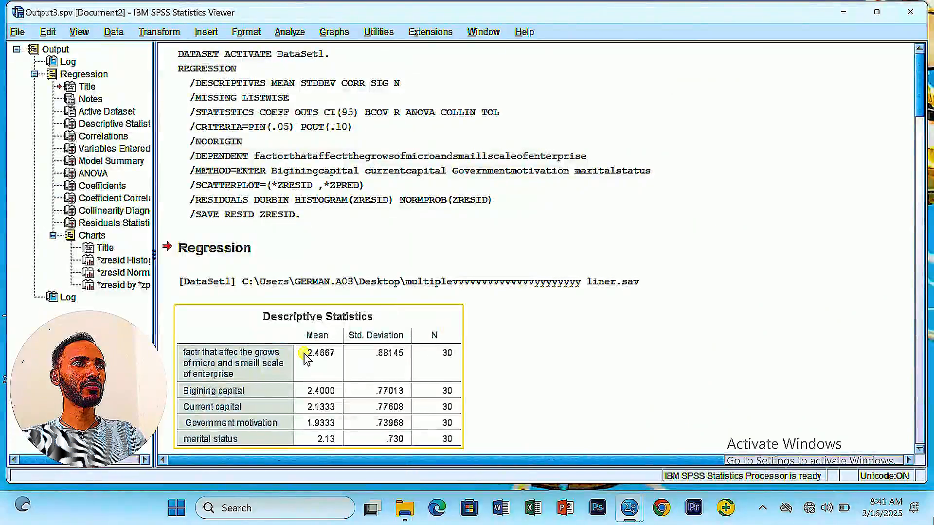
left_click(547, 302)
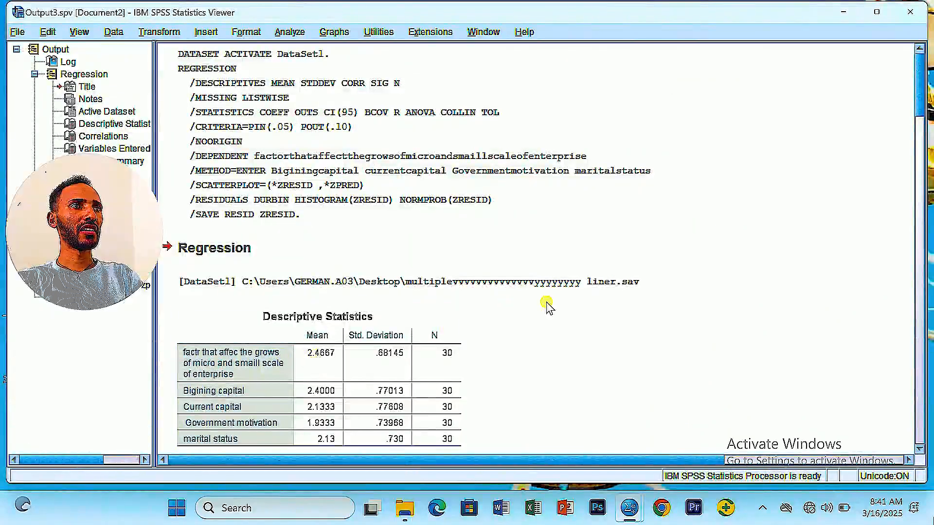
left_click(414, 353)
left_click(333, 361)
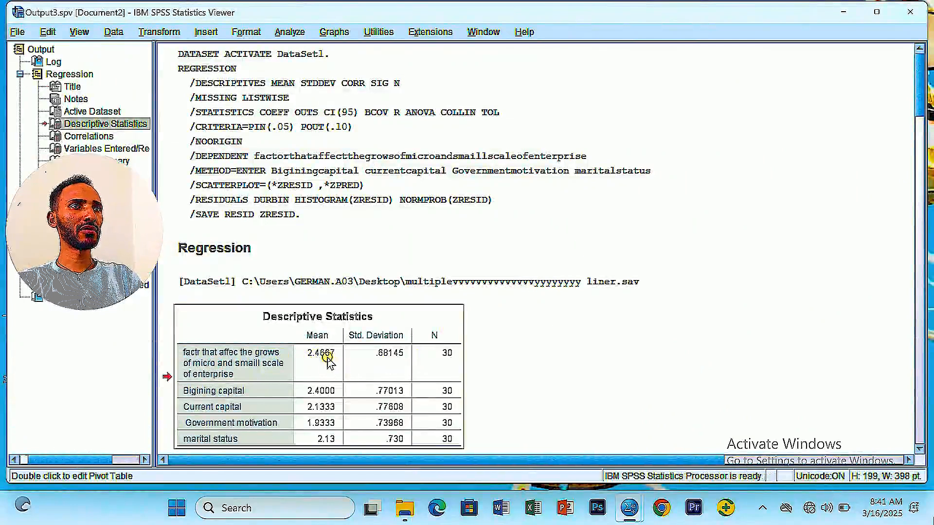
left_click(335, 342)
left_click(239, 288)
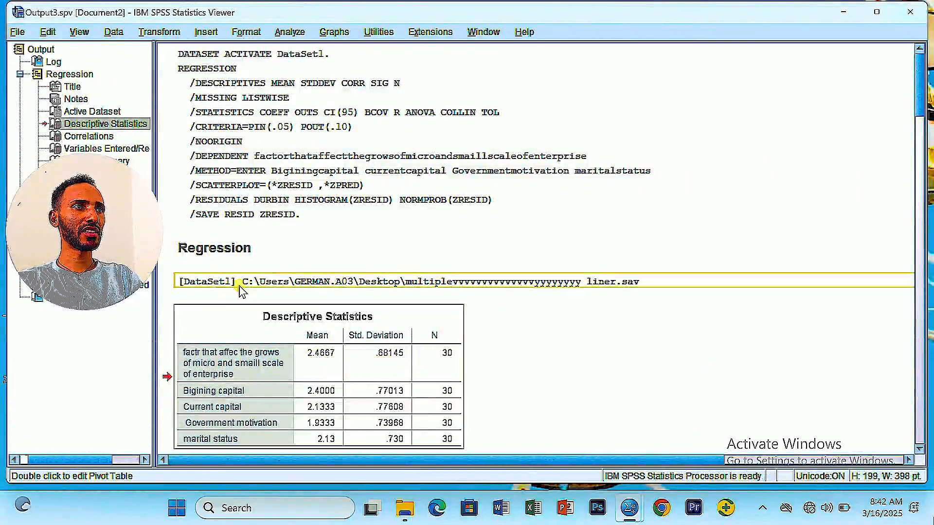
left_click(356, 361)
scroll(321, 360, "down", 3)
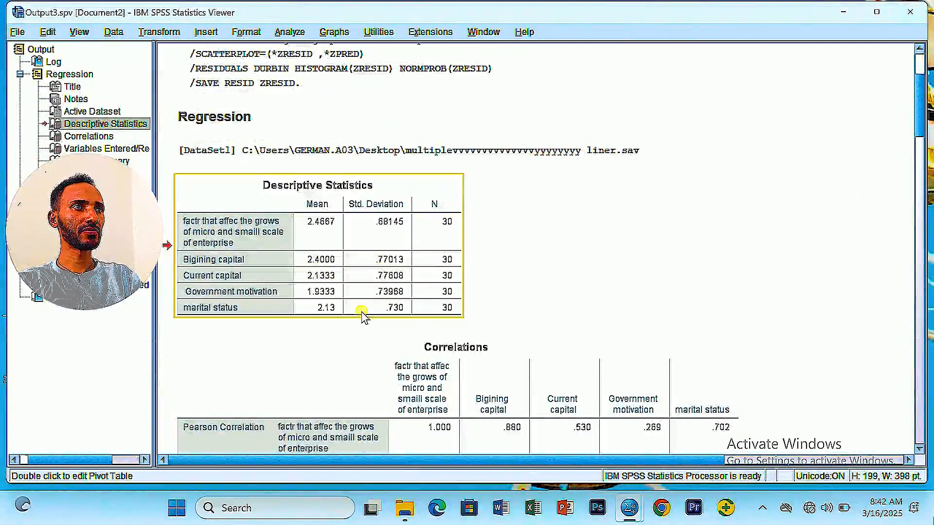
- Examine the Correlations table for the Pearson correlations of the growth factor with each independent variable and their significance
scroll(362, 311, "down", 9)
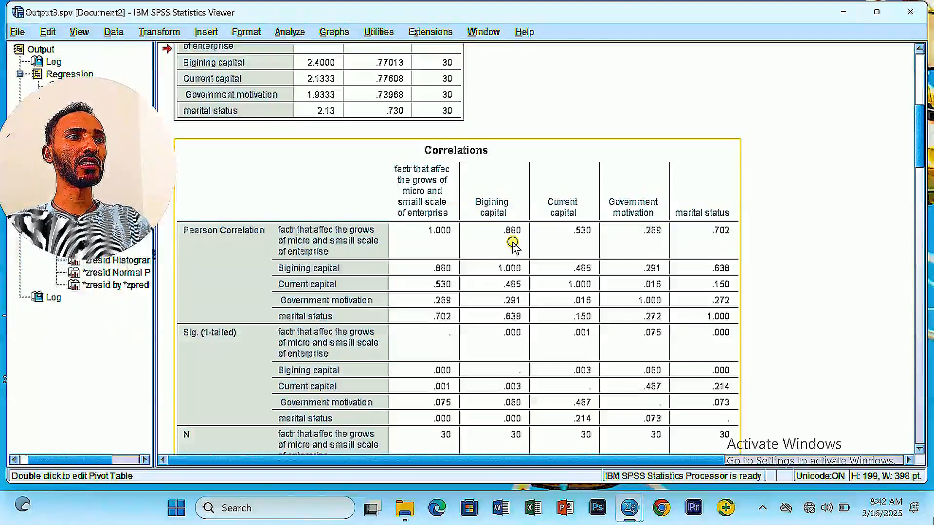
scroll(513, 246, "down", 4)
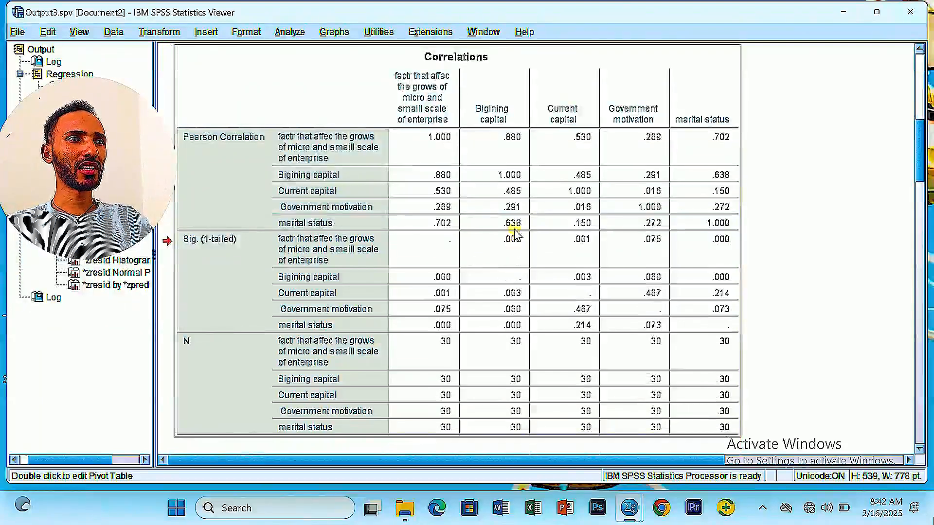
left_click(514, 229)
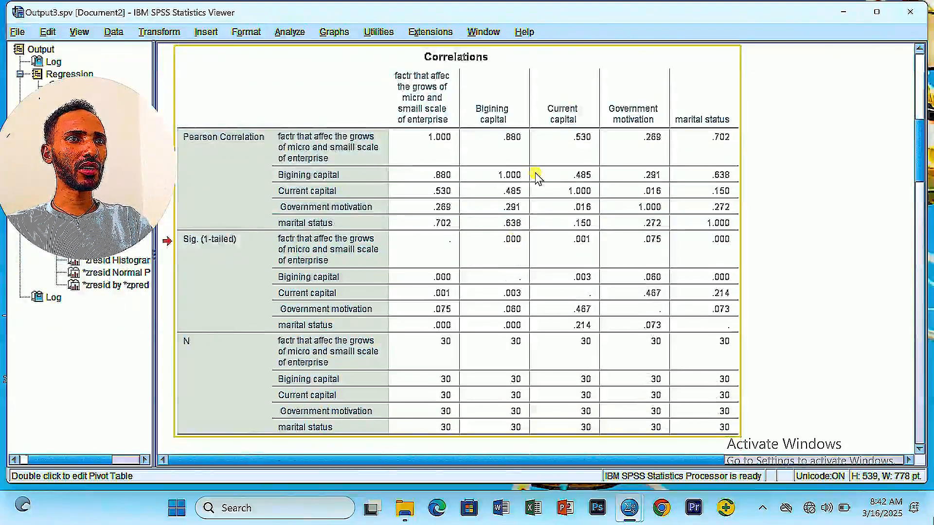
left_click(575, 144)
left_click(612, 156)
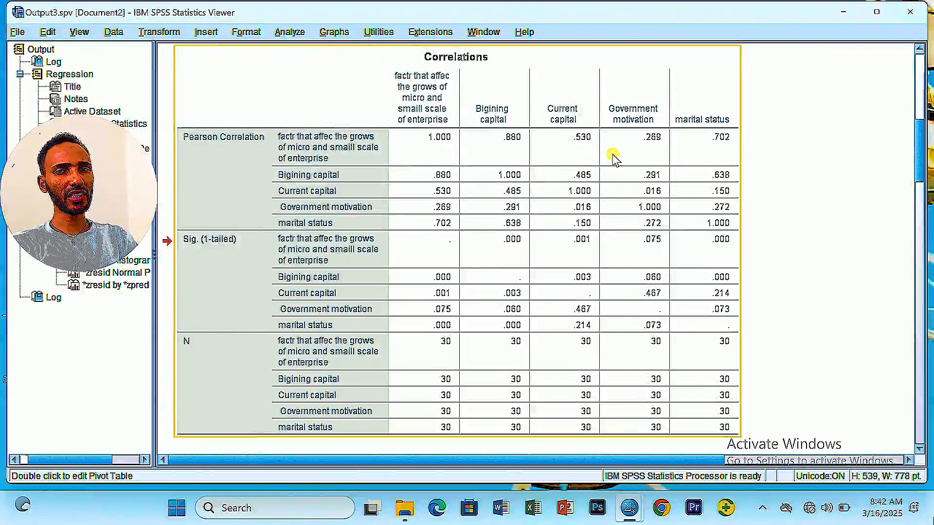
left_click(640, 147)
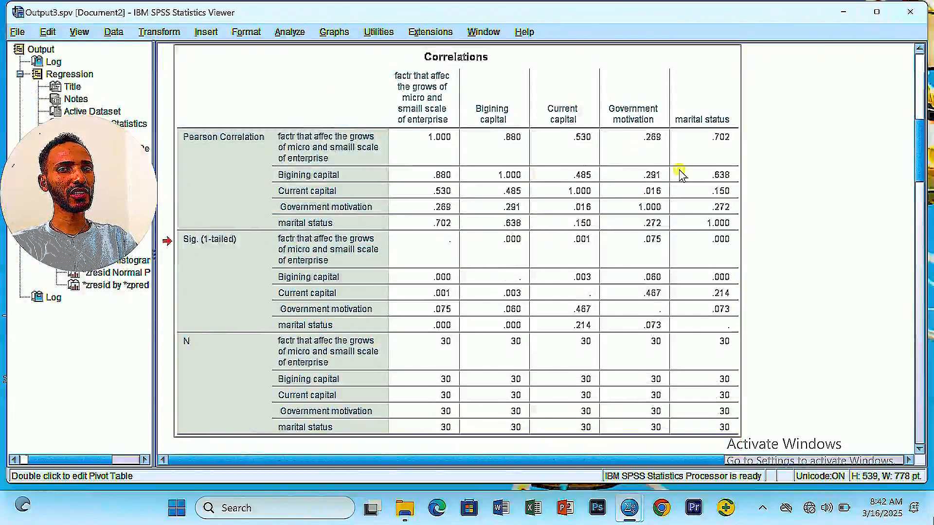
left_click(699, 169)
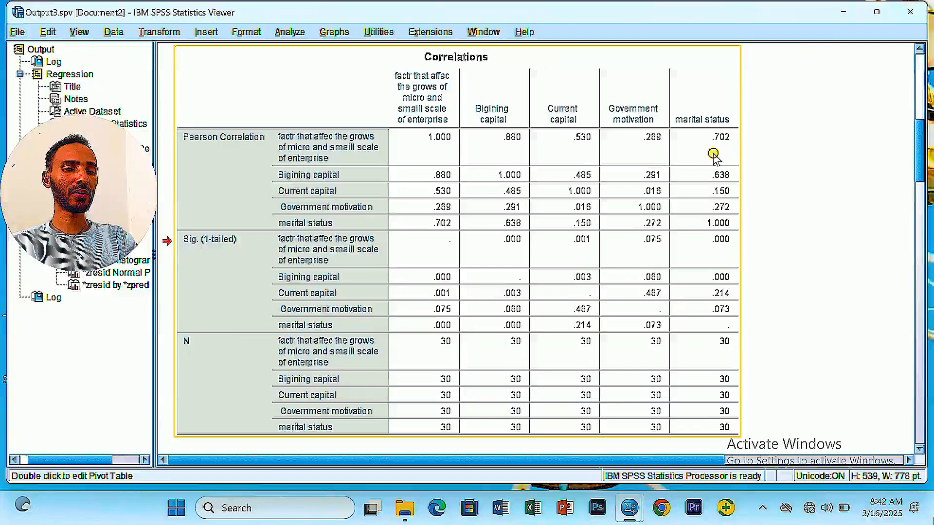
left_click(714, 155)
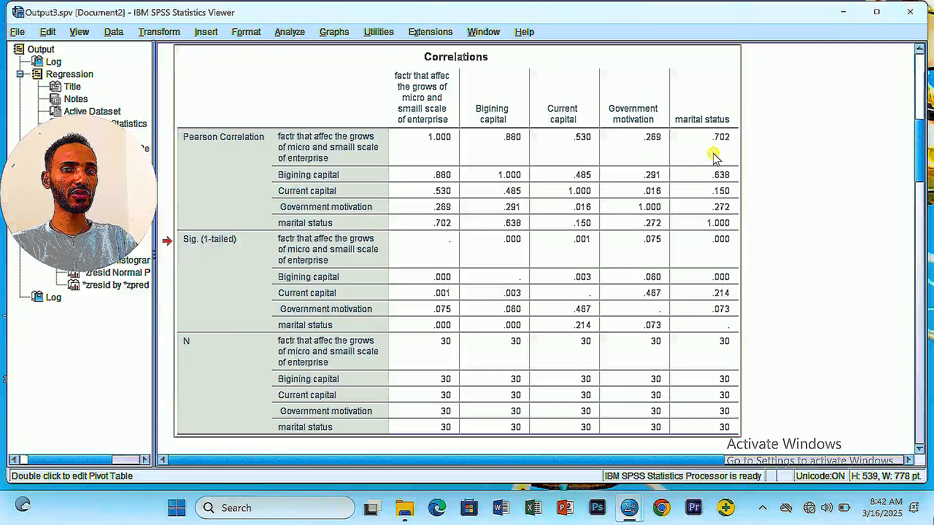
left_click(631, 157)
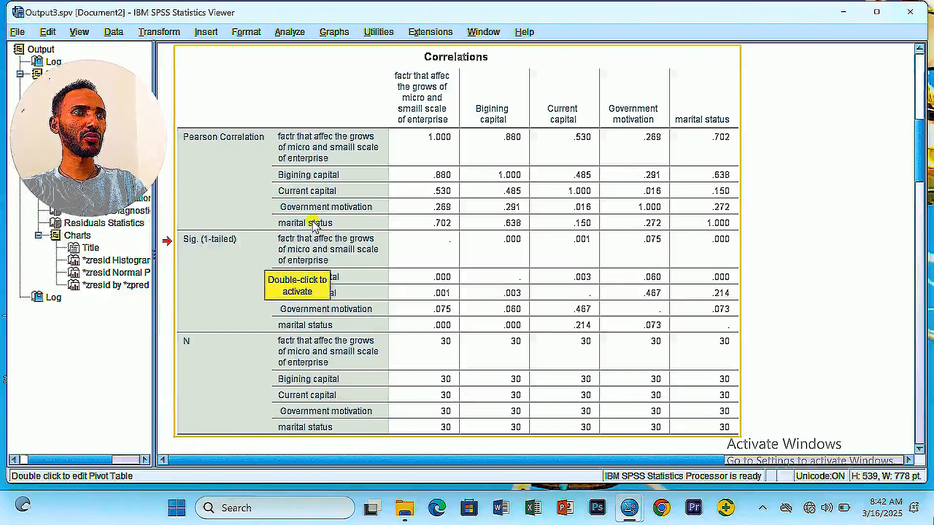
- Review the Model Summary, ANOVA and Coefficients tables, including Durbin-Watson, significance, confidence intervals and collinearity statistics
scroll(436, 266, "down", 6)
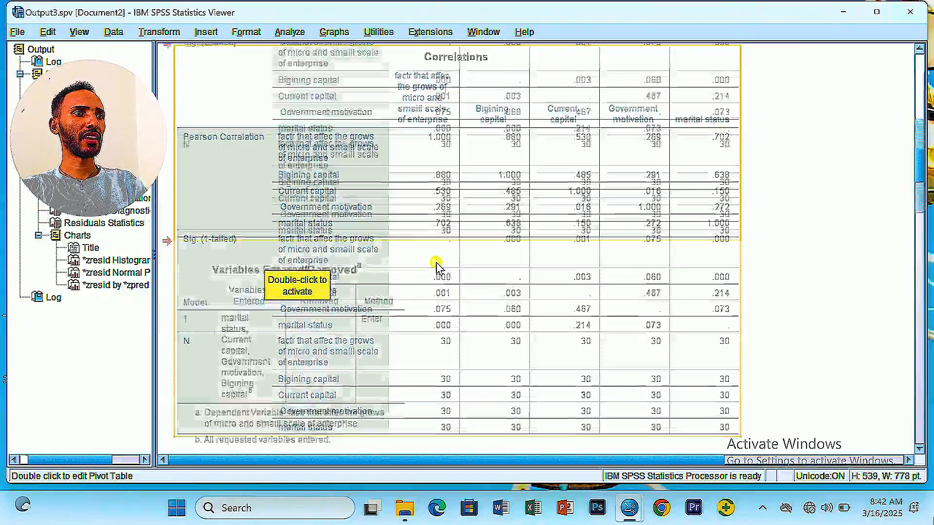
scroll(437, 265, "down", 3)
left_click(323, 265)
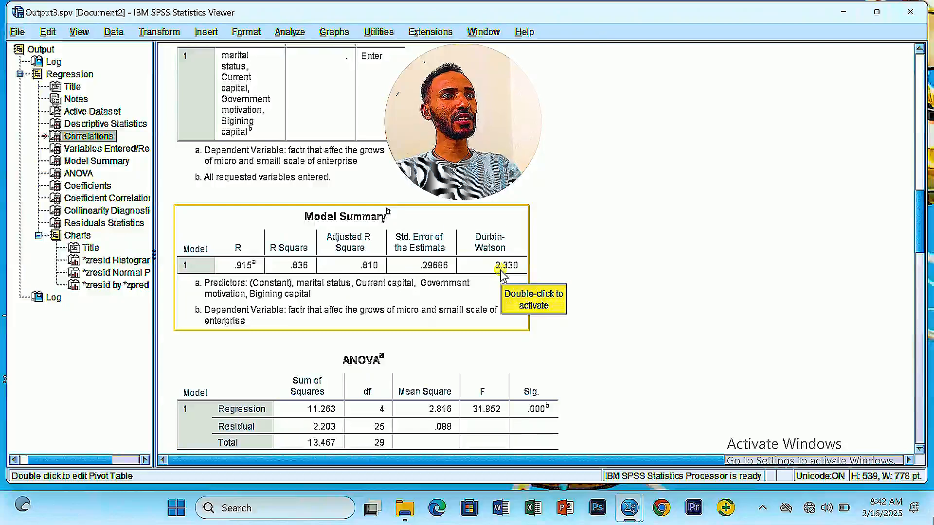
scroll(467, 372, "down", 3)
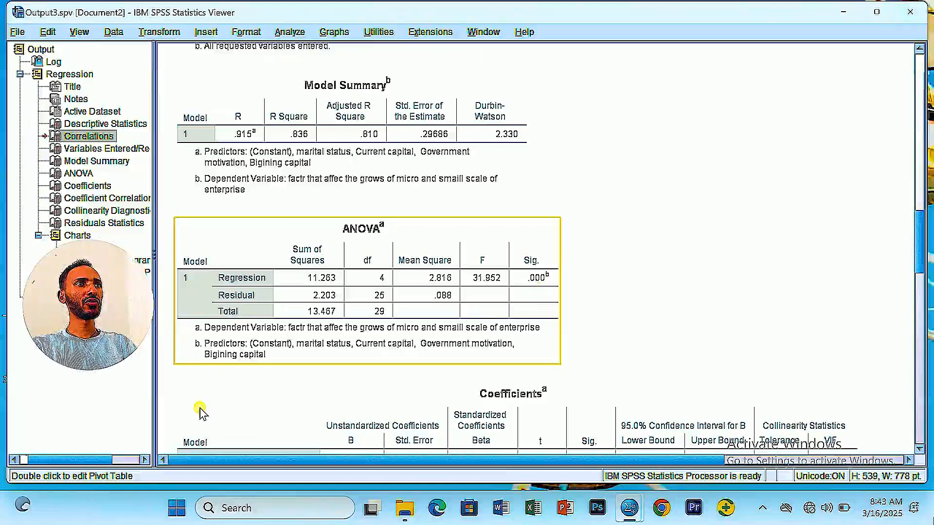
scroll(396, 351, "down", 5)
left_click(396, 351)
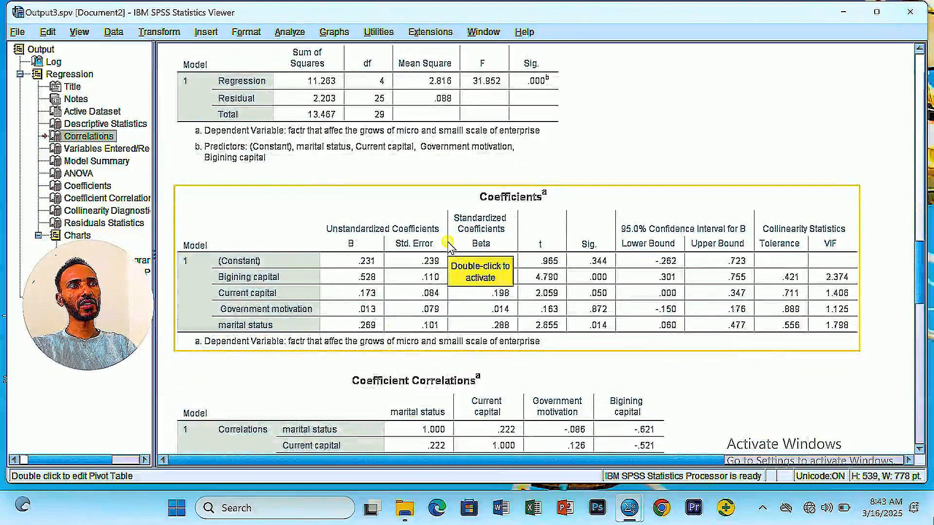
left_click(645, 260)
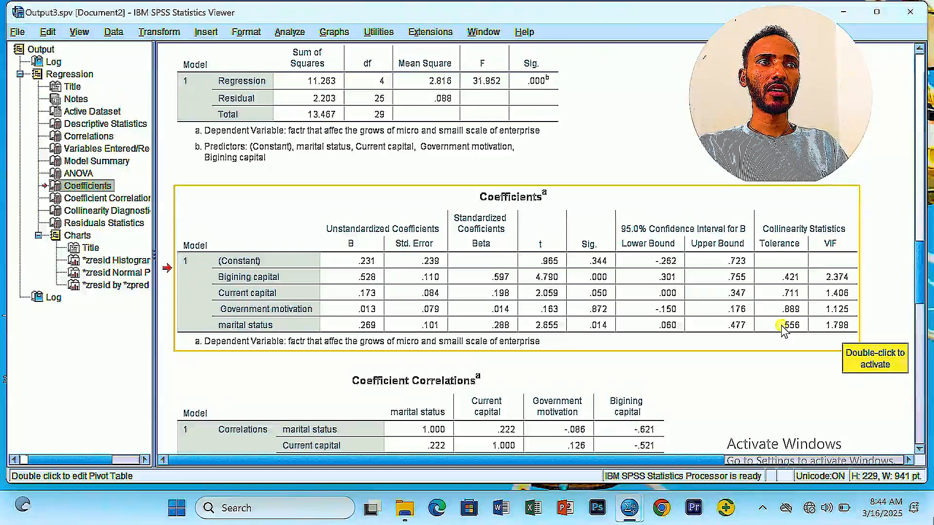
- Inspect the residual histogram, the normal P-P plot and the scatterplot of standardized residuals against predicted values
scroll(602, 352, "down", 15)
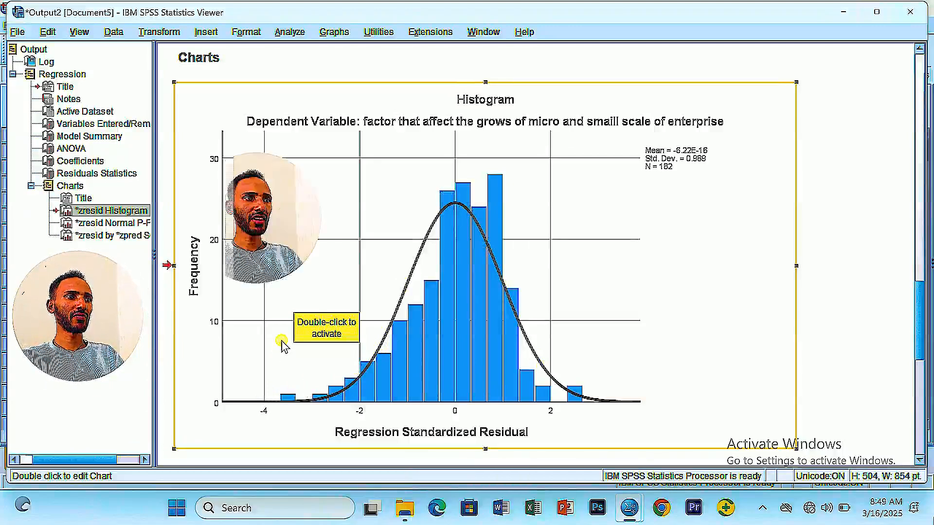
scroll(430, 293, "down", 10)
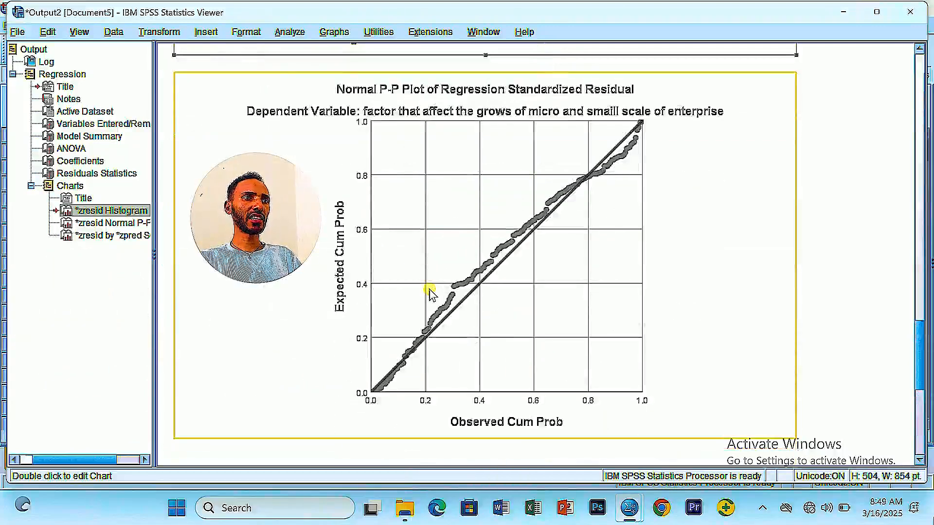
left_click(526, 280)
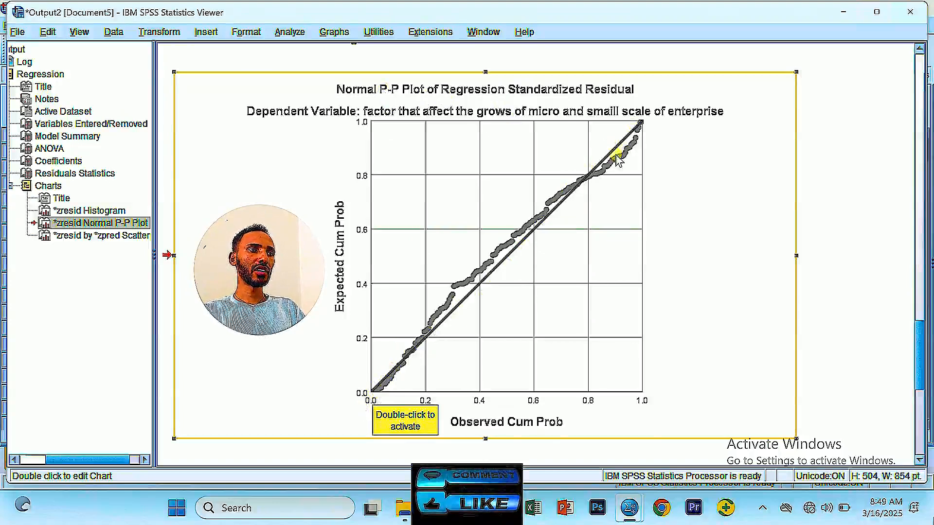
scroll(463, 351, "down", 5)
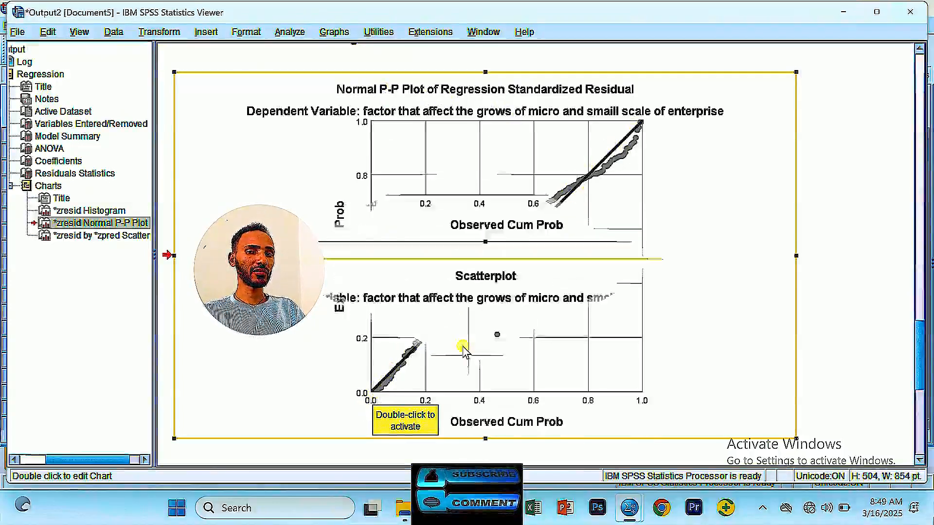
scroll(463, 350, "down", 1)
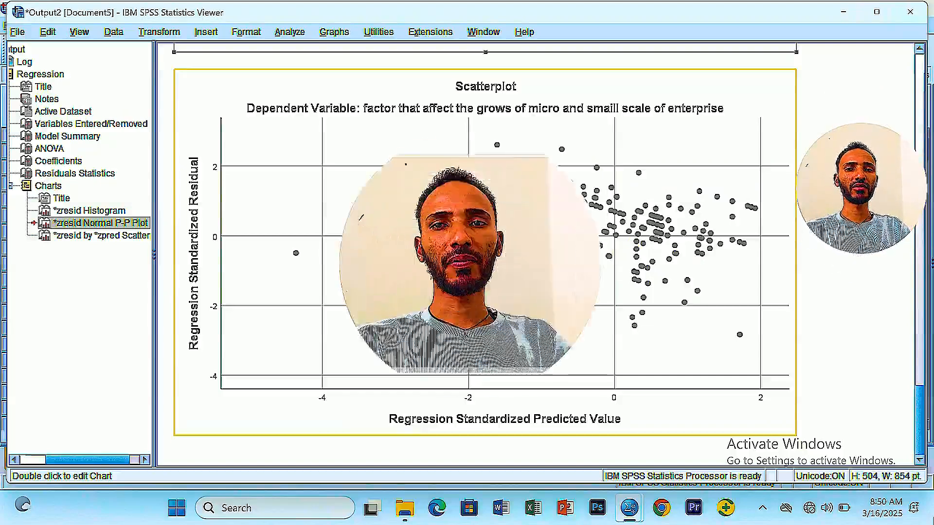
left_click(17, 31)
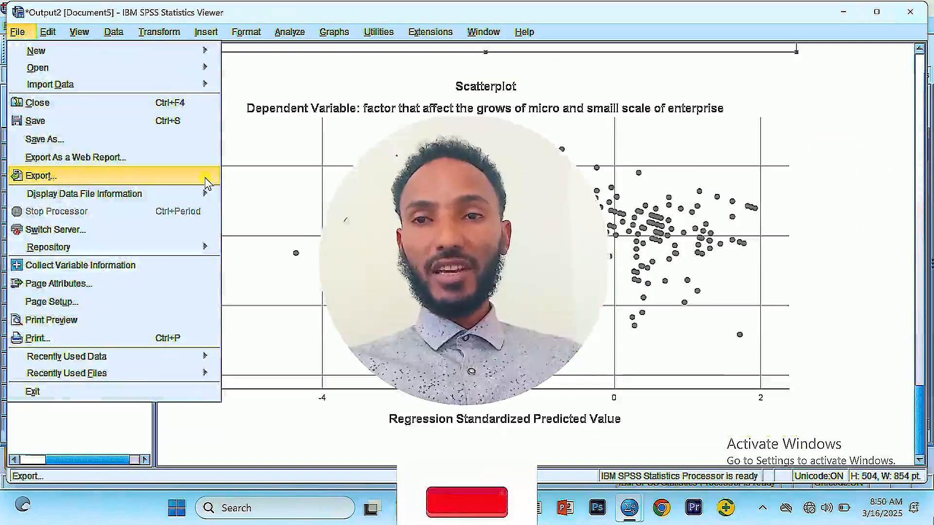
left_click(97, 183)
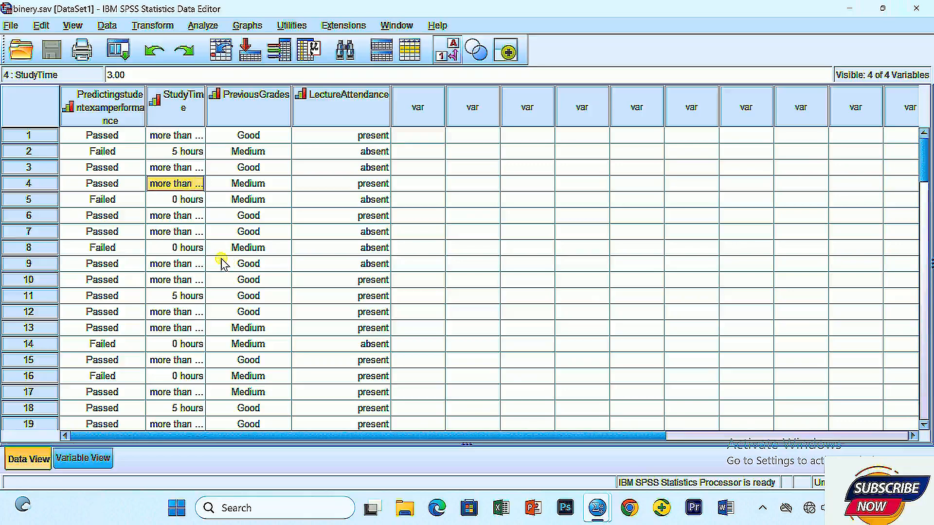
left_click(268, 170)
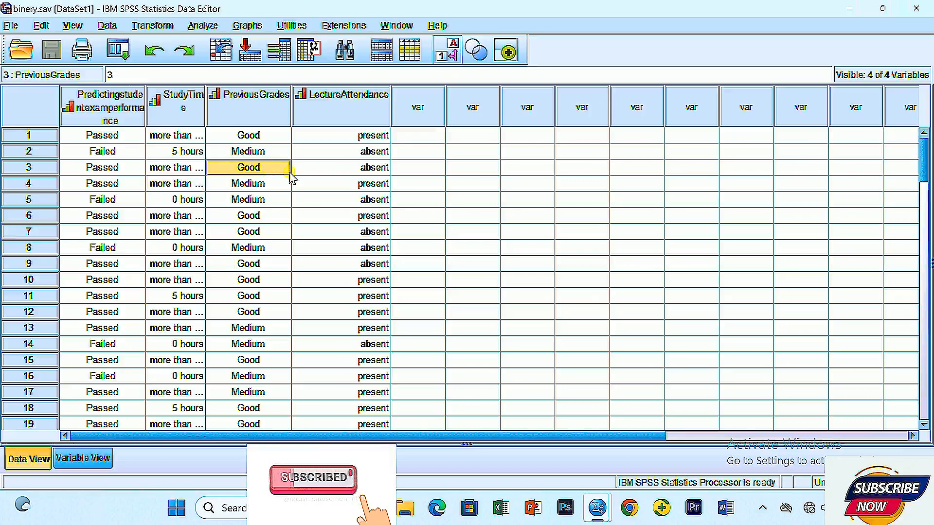
left_click(358, 168)
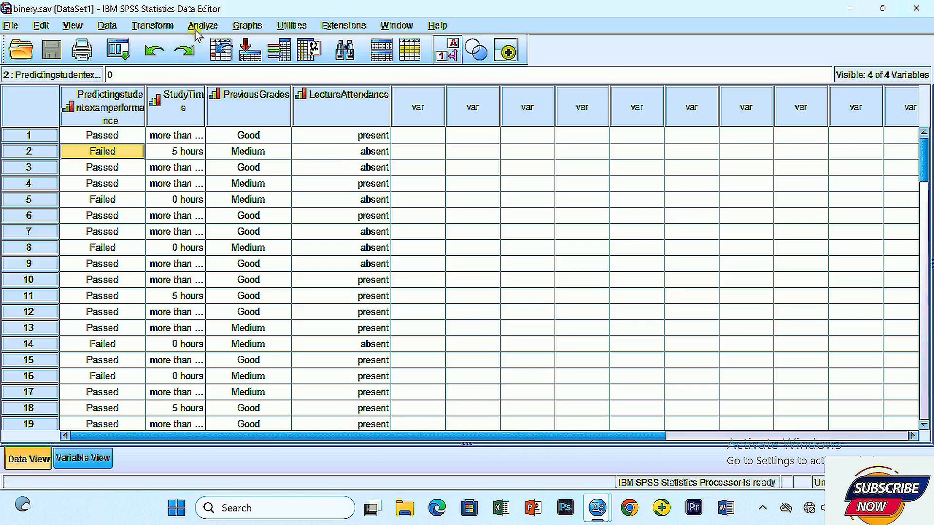
- Set up a binary logistic regression with Predicting student exam performance as the dependent variable
left_click(202, 26)
mouse_move(226, 196)
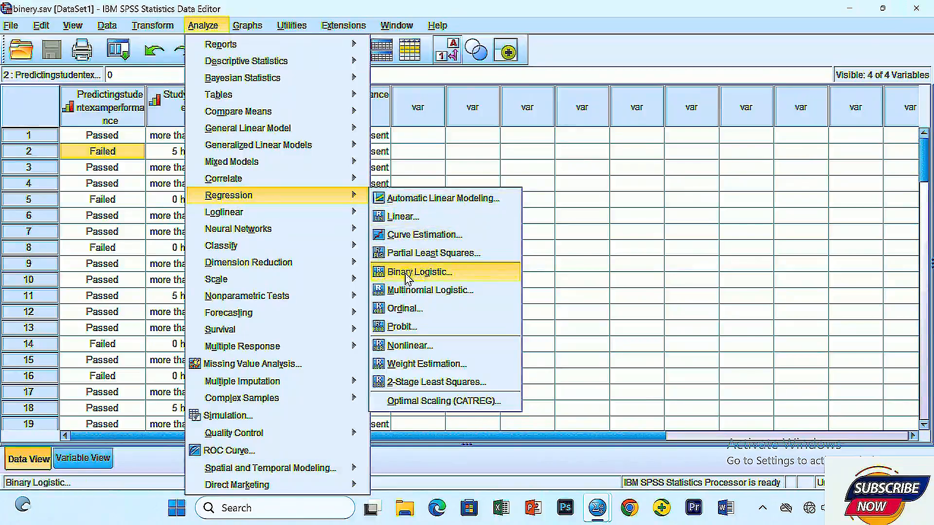
left_click(427, 274)
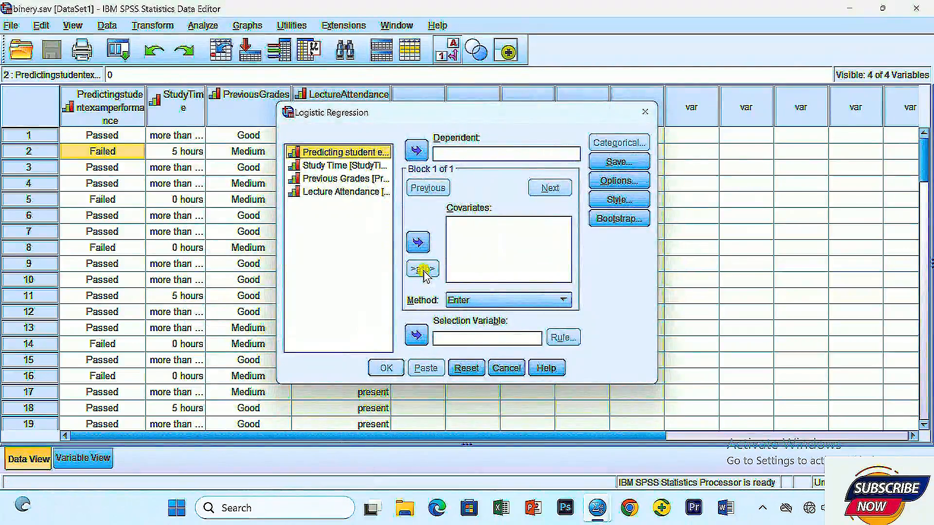
left_click(328, 164)
left_click(326, 158)
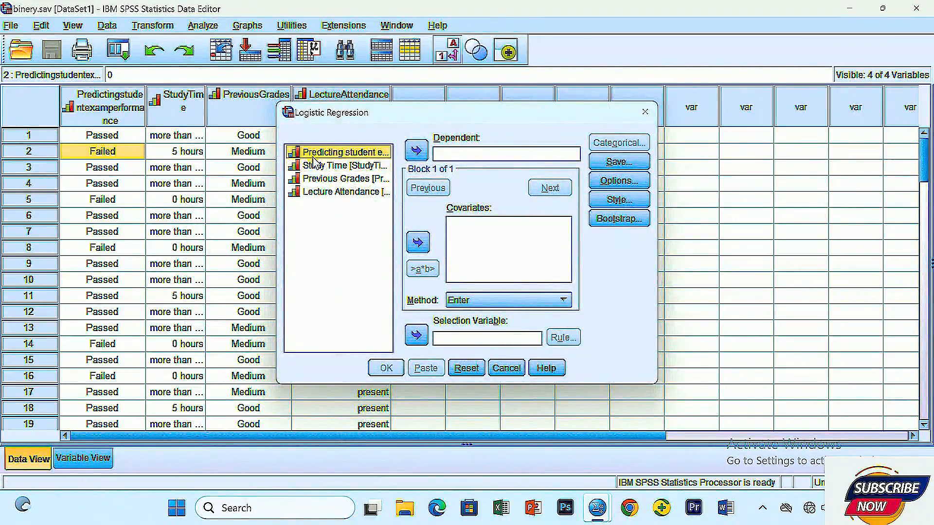
left_click(416, 151)
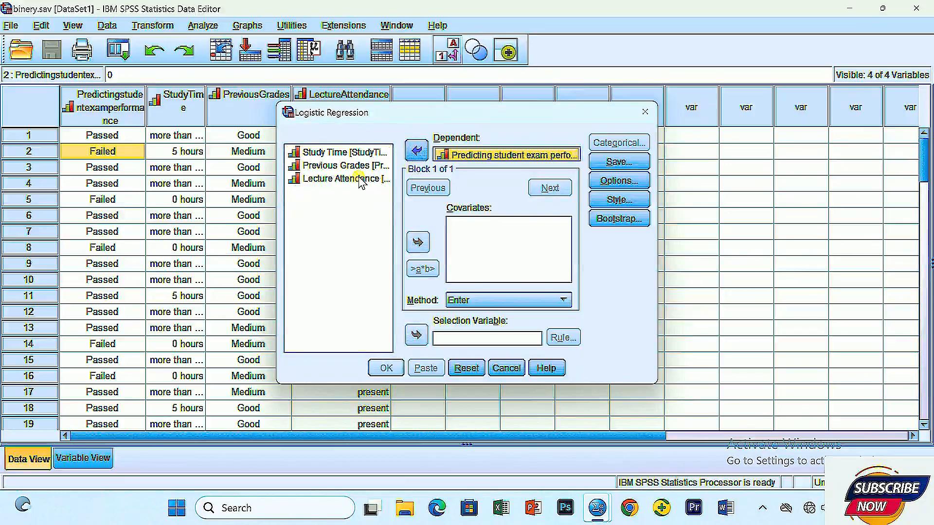
- Add Study Time, Previous Grades and Lecture Attendance as covariates of the logistic regression
left_click(339, 153)
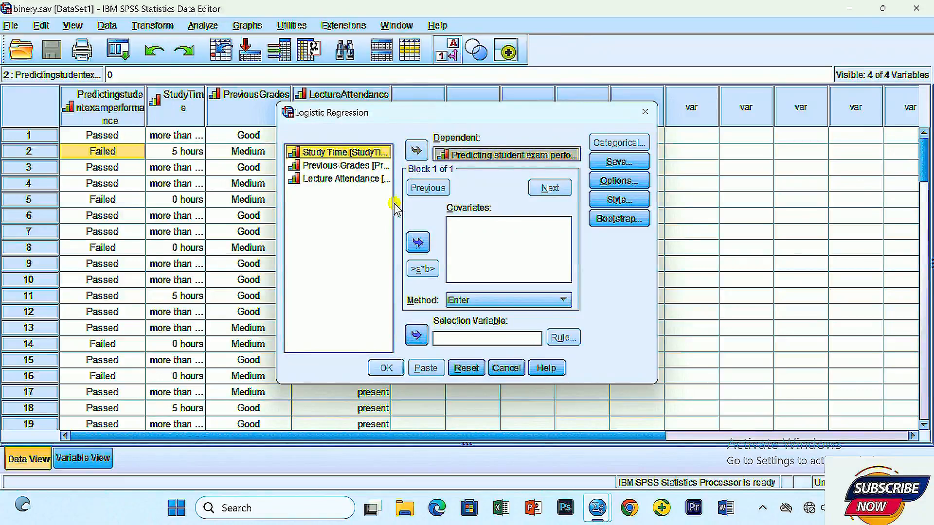
left_click(417, 242)
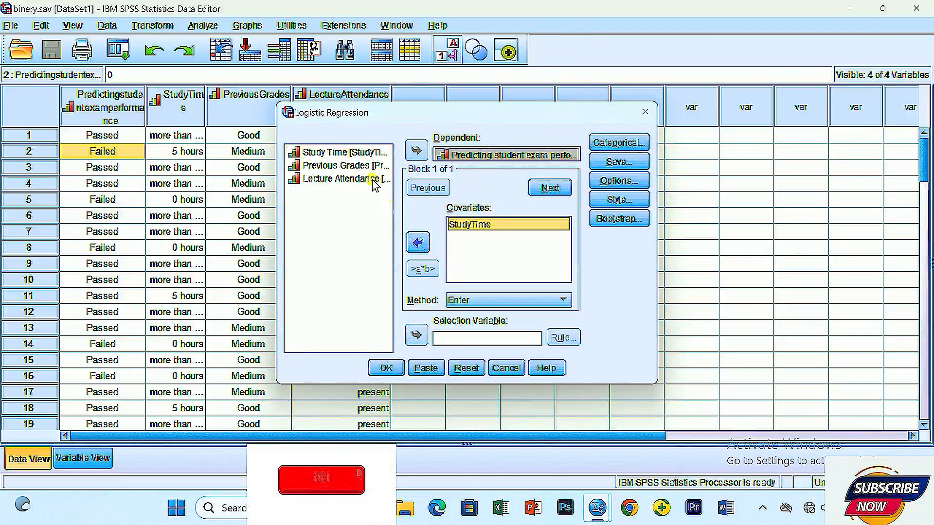
left_click(340, 166)
left_click(418, 242)
left_click(348, 180)
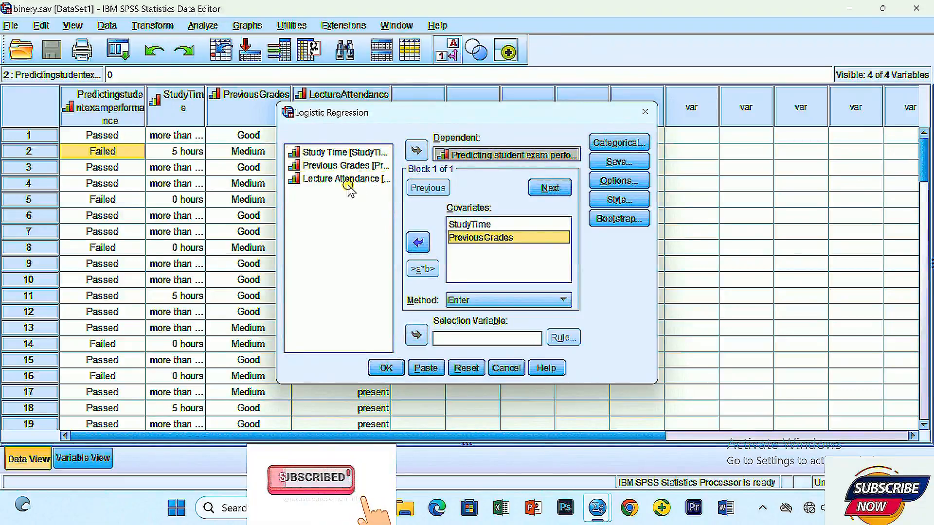
left_click(418, 242)
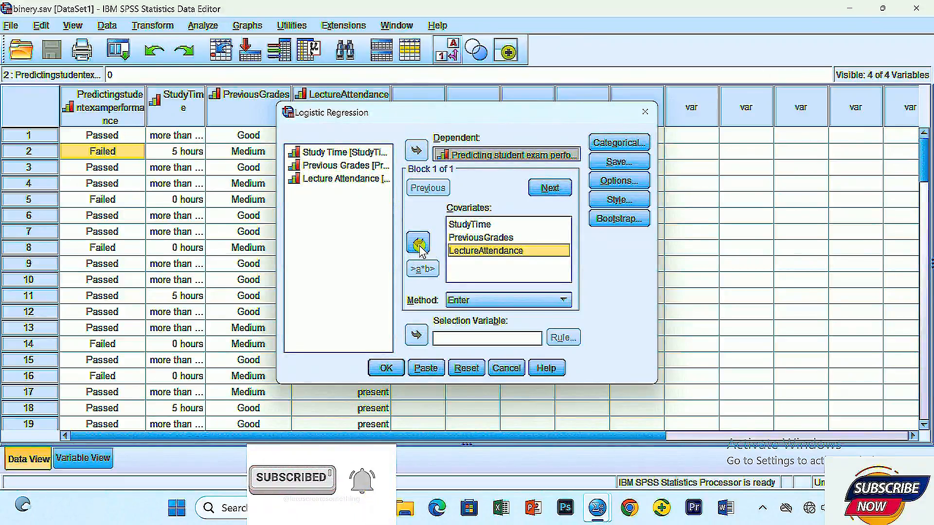
- Define Study Time, Previous Grades and Lecture Attendance as categorical Indicator covariates, selecting First as the reference category option
left_click(616, 144)
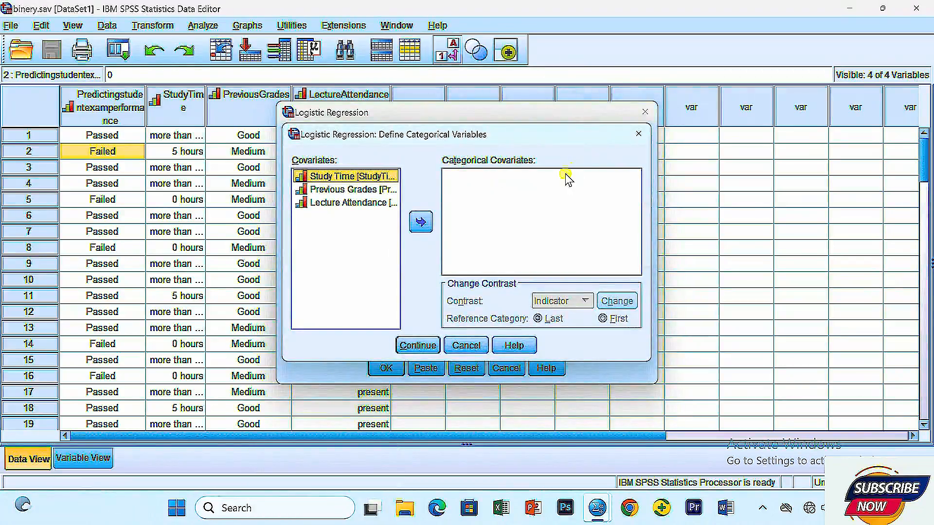
left_click(413, 223)
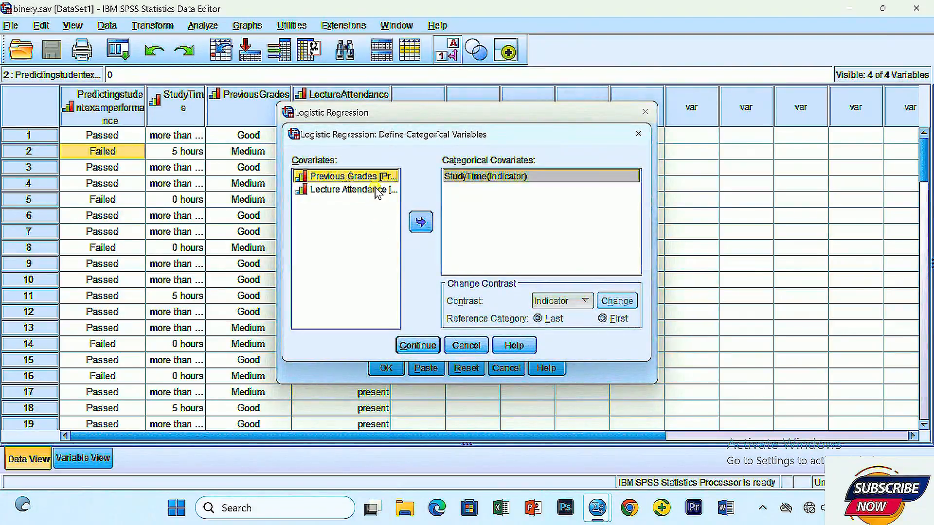
left_click(420, 222)
left_click(341, 177)
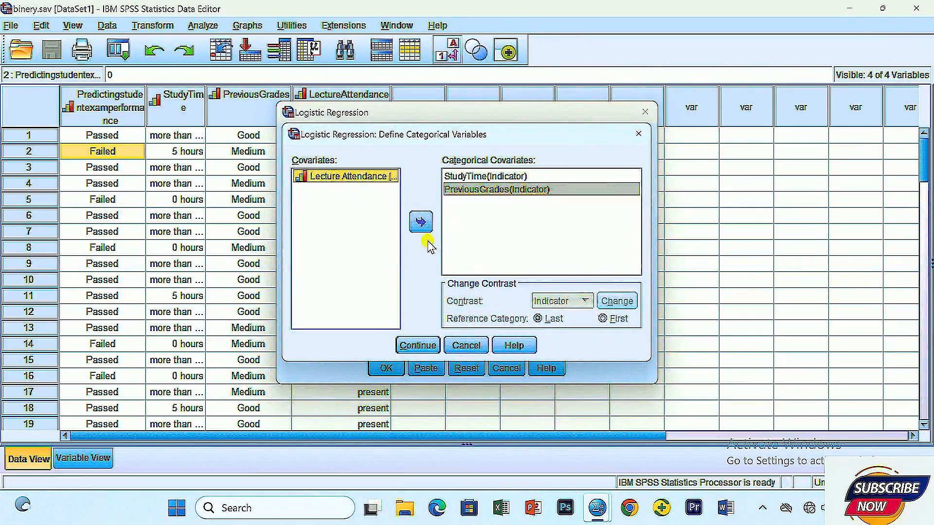
left_click(421, 224)
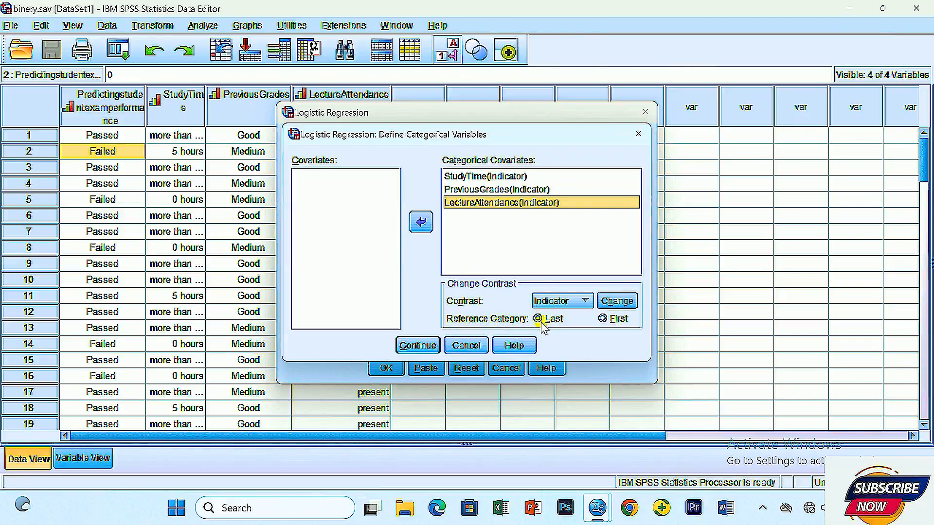
left_click(600, 320)
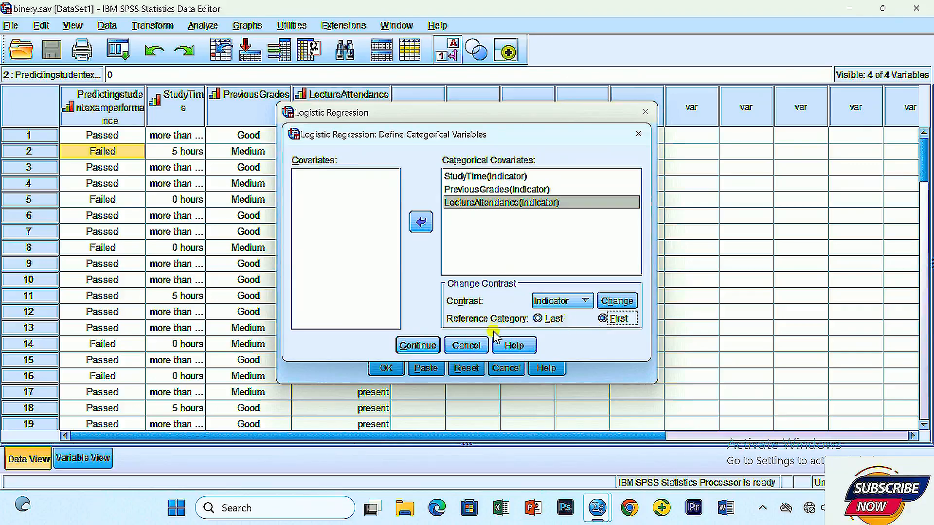
left_click(419, 345)
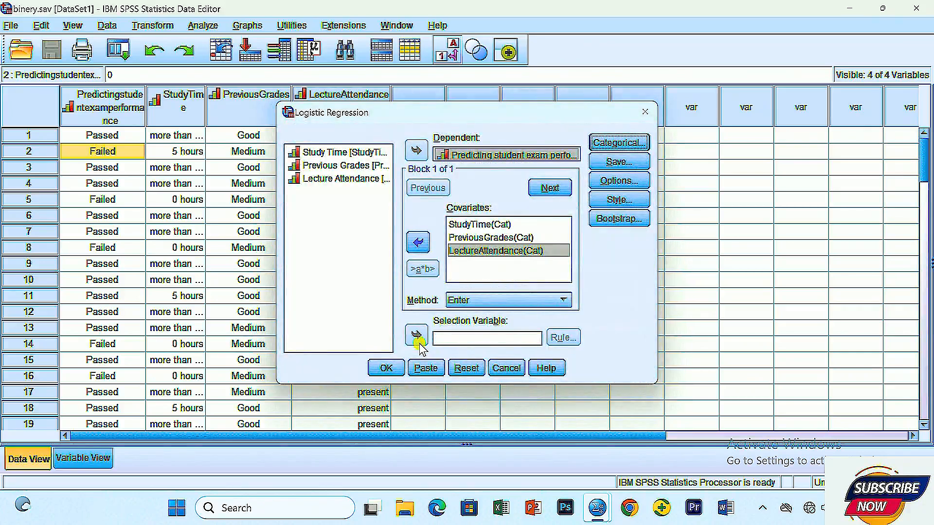
- Enable classification plots, Hosmer-Lemeshow goodness-of-fit, correlations of estimates and the 95% CI for exp(B), and run the logistic regression
left_click(624, 183)
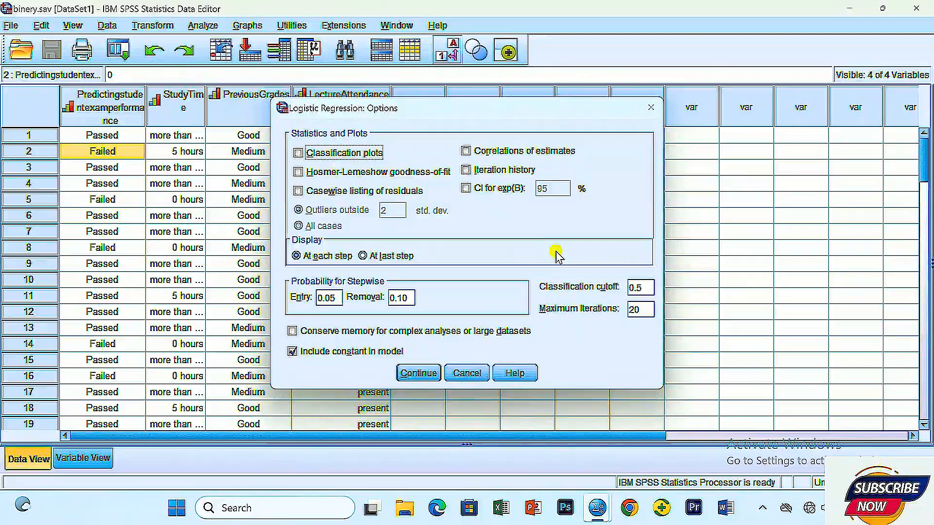
left_click(298, 153)
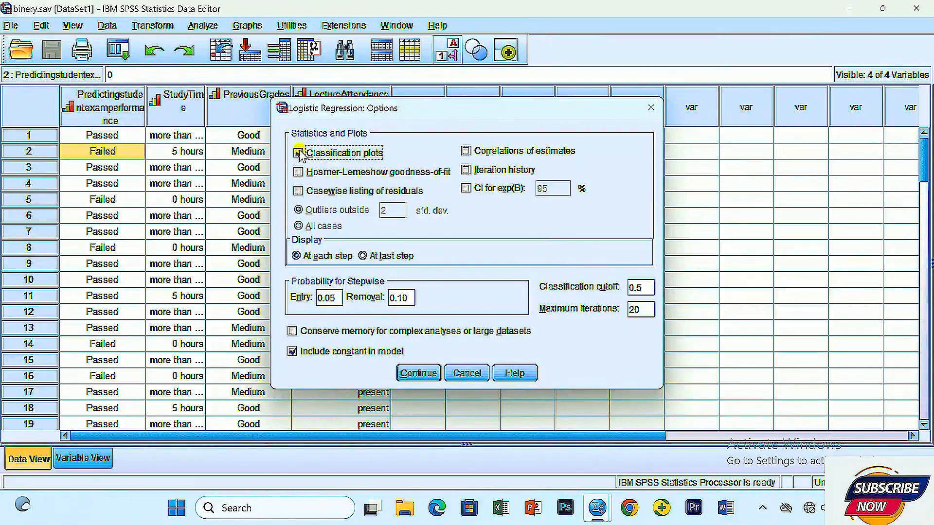
left_click(299, 172)
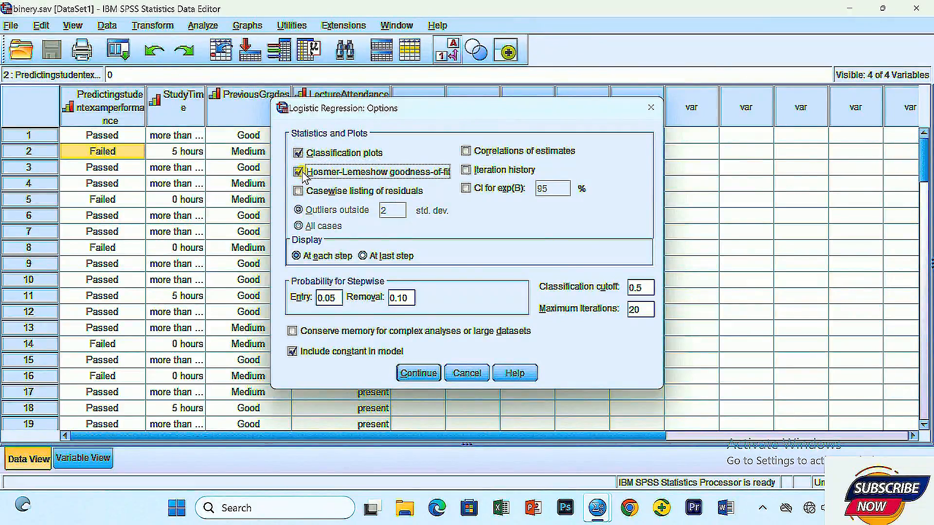
left_click(465, 151)
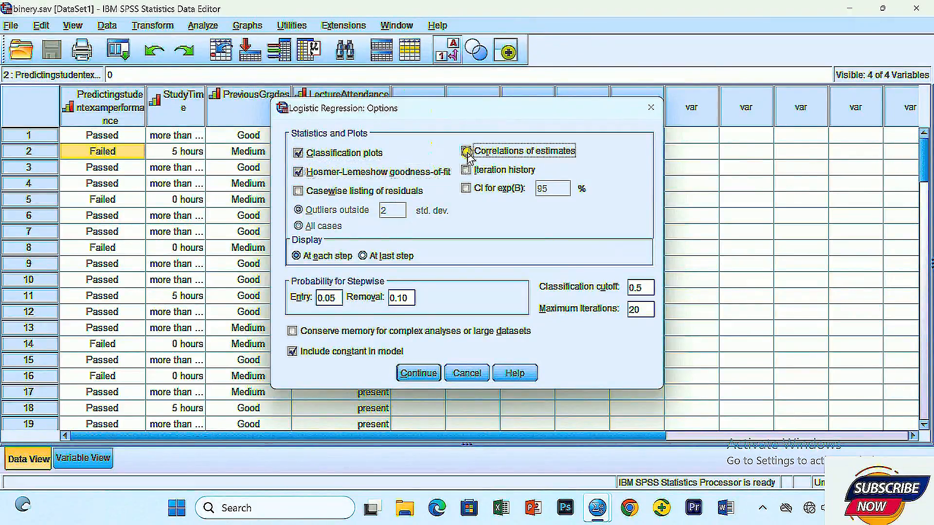
left_click(466, 190)
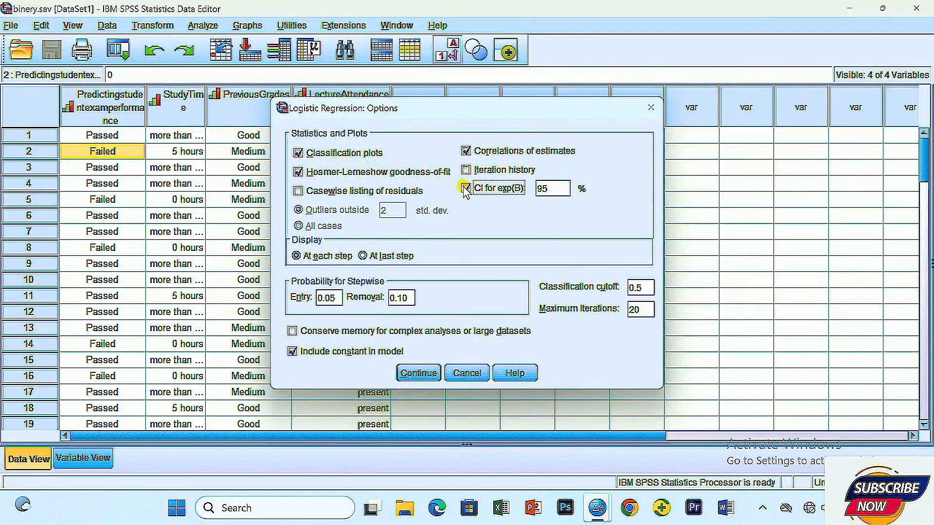
left_click(411, 374)
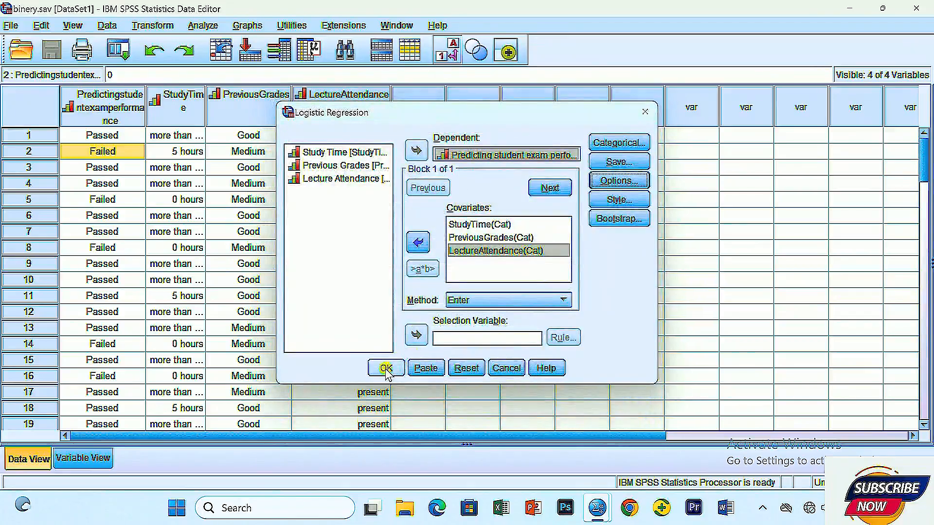
left_click(383, 369)
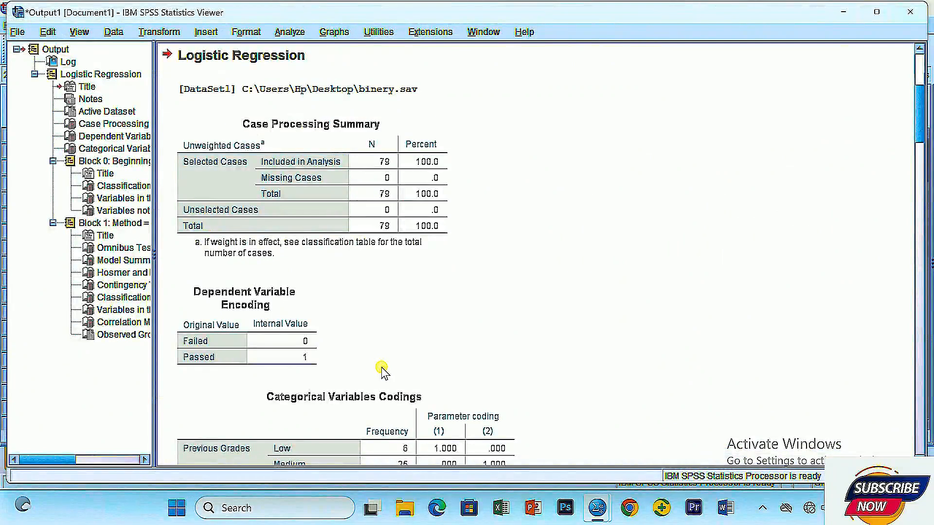
- Review the Case Processing Summary, Dependent Variable Encoding, Categorical Variables Codings and Block 0 Classification Table in the output
scroll(381, 367, "up", 2)
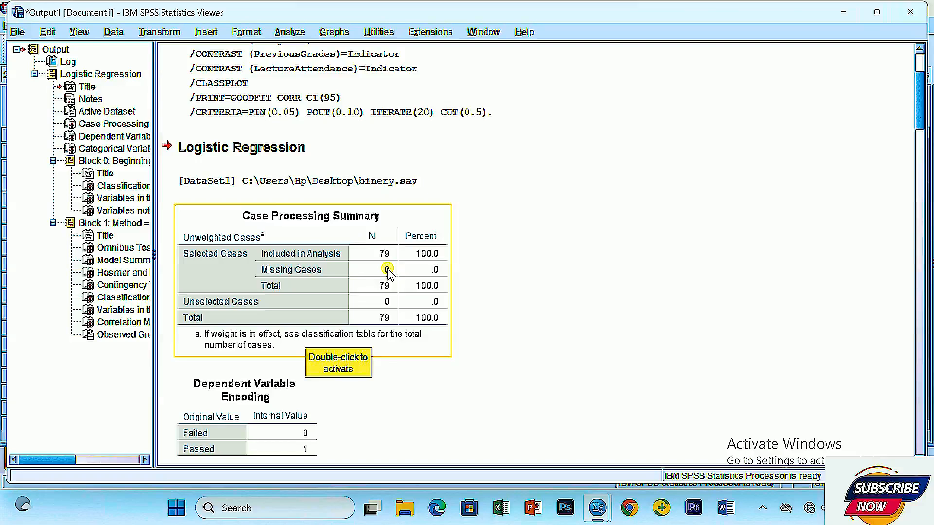
scroll(385, 369, "down", 3)
left_click(256, 297)
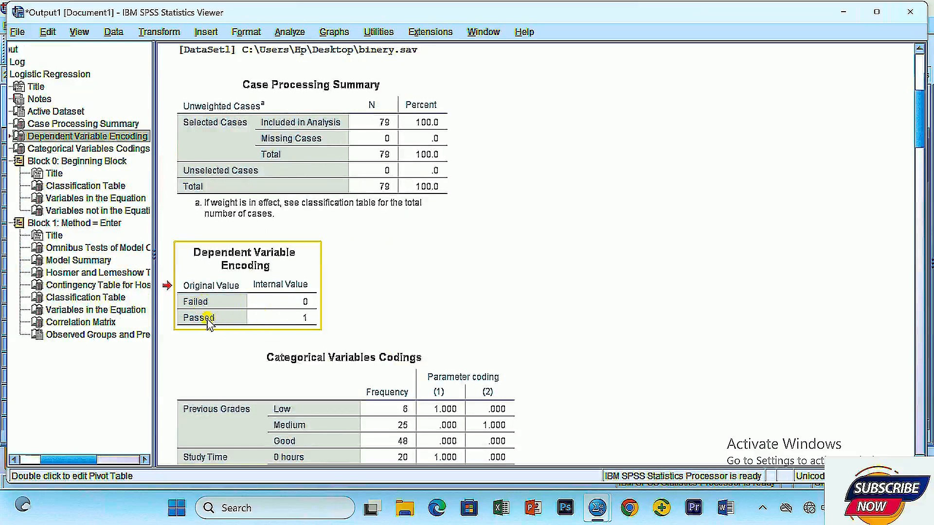
scroll(302, 321, "down", 6)
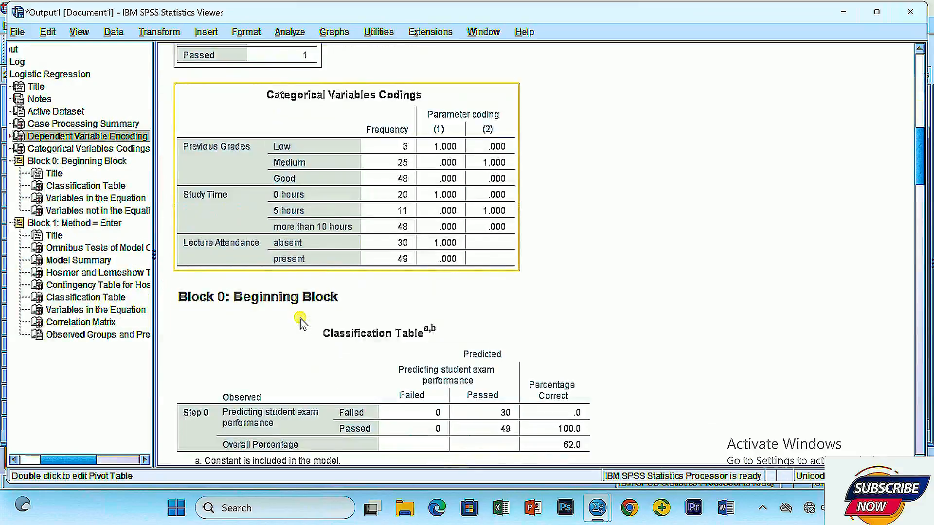
scroll(300, 321, "down", 2)
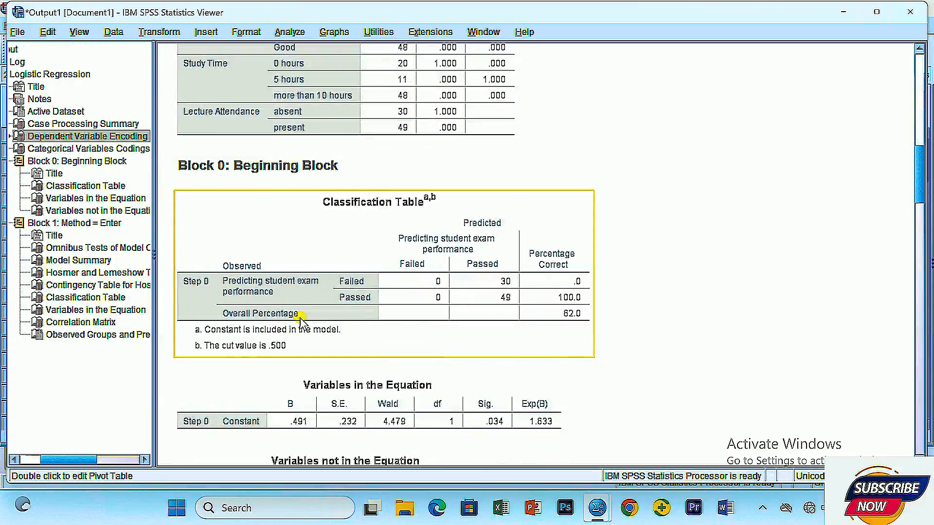
scroll(301, 321, "up", 5)
- Examine the Block 1 Omnibus Tests, Model Summary, Hosmer and Lemeshow Test with its contingency table, and Classification Table
scroll(306, 323, "down", 10)
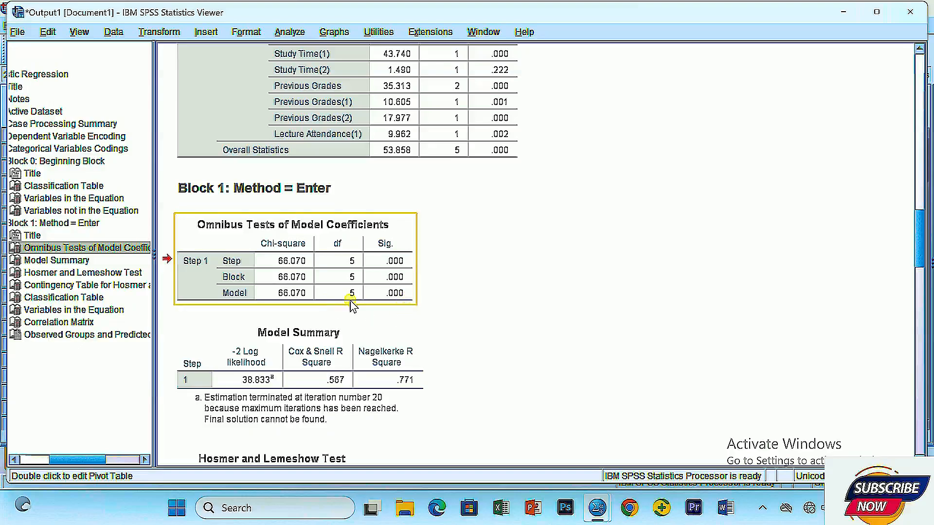
left_click(292, 380)
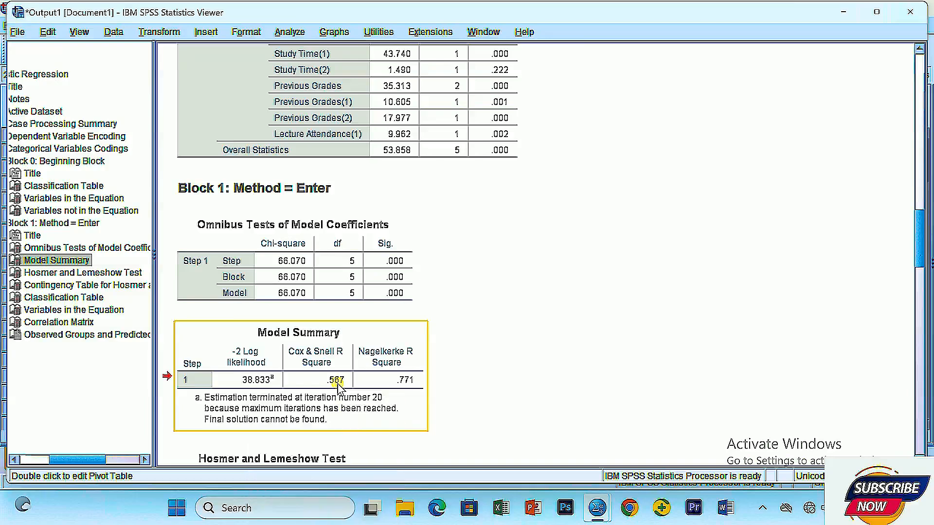
scroll(337, 384, "down", 5)
left_click(302, 306)
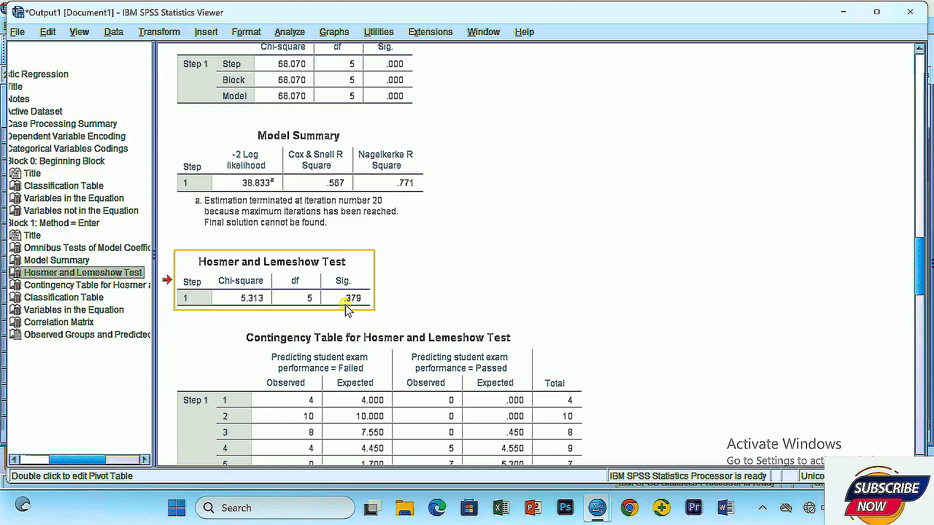
scroll(346, 310, "down", 1)
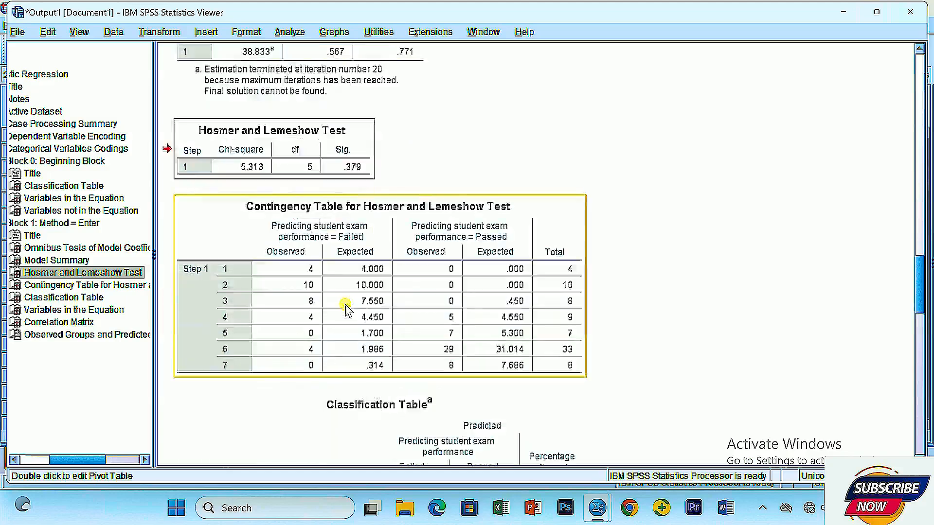
scroll(345, 310, "down", 2)
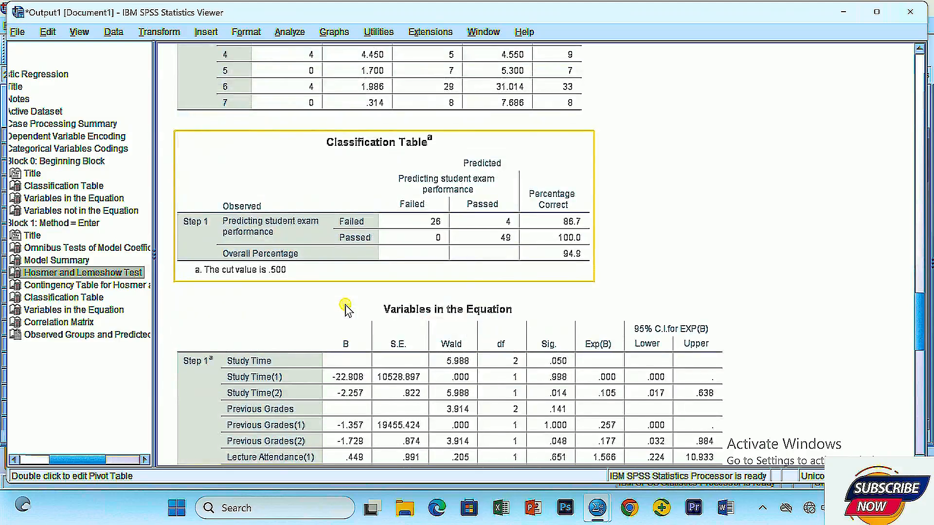
- Copy the Block 1 Variables in the Equation table from the logistic regression output
scroll(347, 292, "down", 1)
left_click(364, 276)
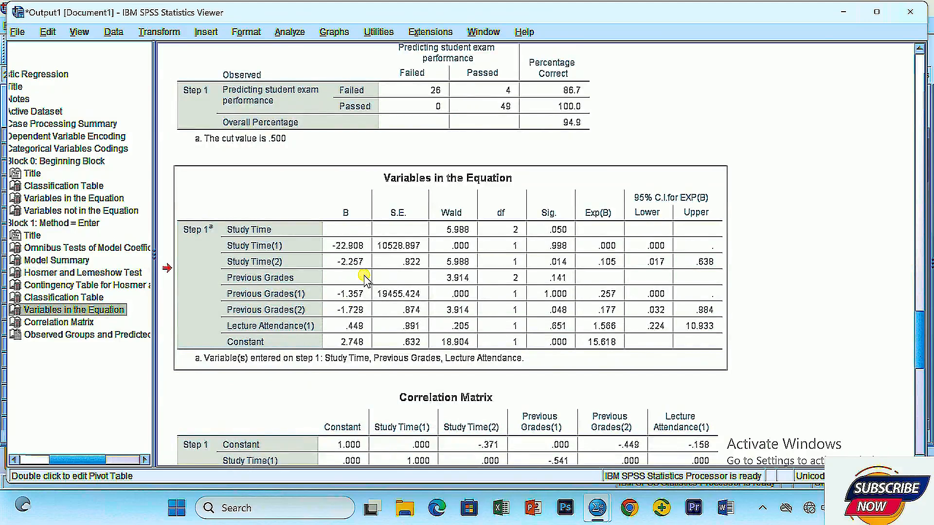
right_click(364, 276)
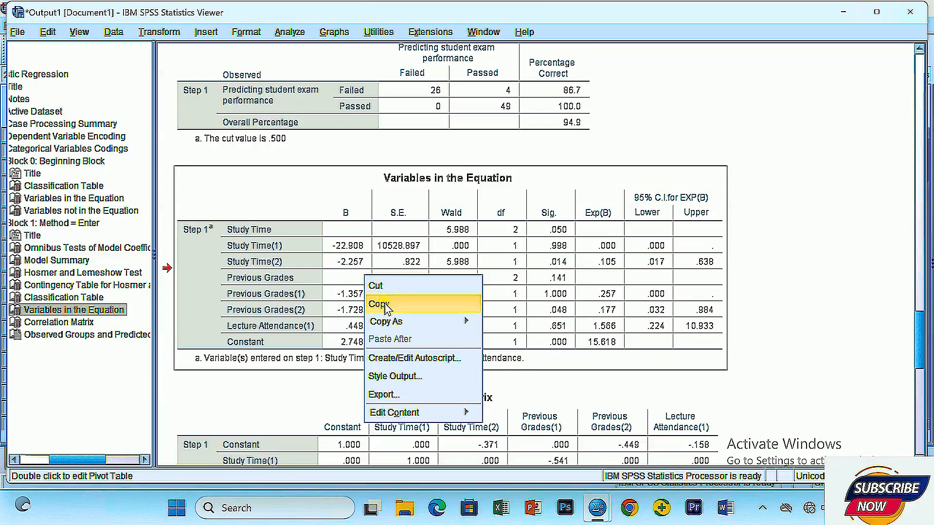
left_click(376, 305)
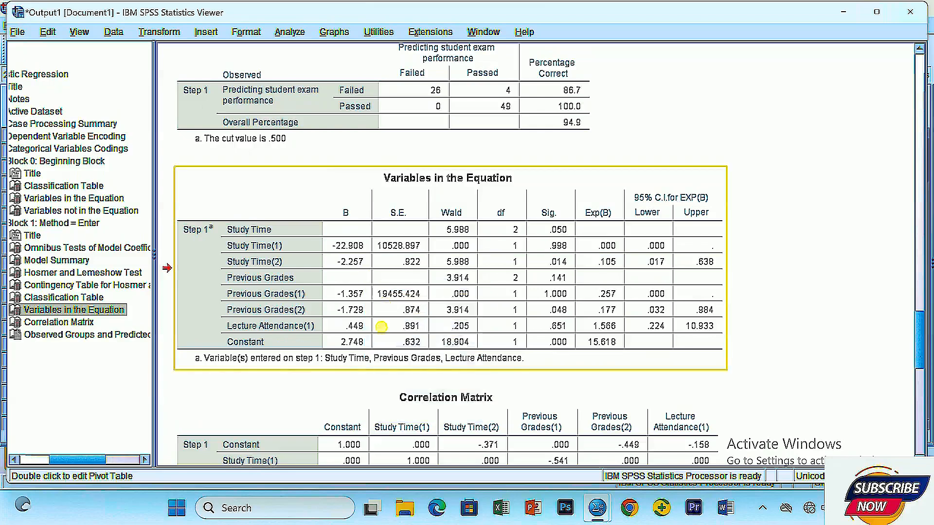
- Switch to Word, dismiss the activation notice and create a new blank document
left_click(723, 509)
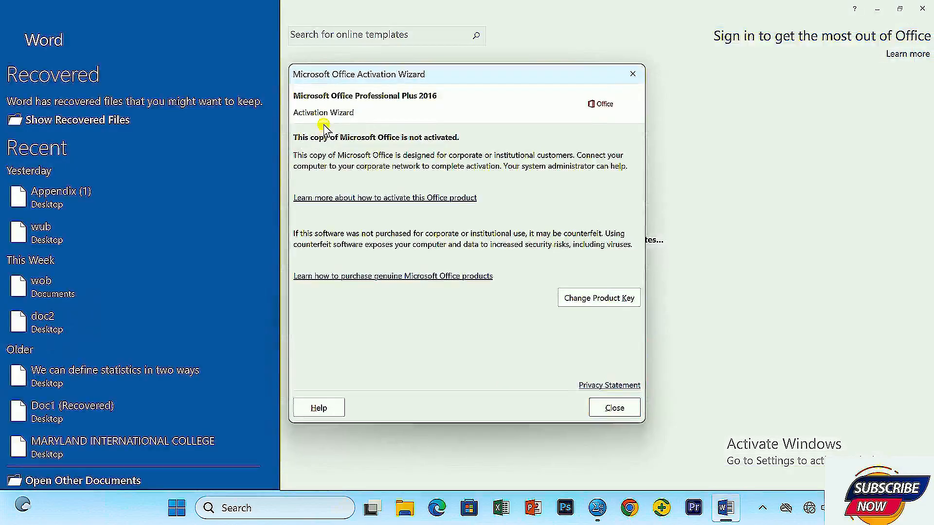
left_click(615, 408)
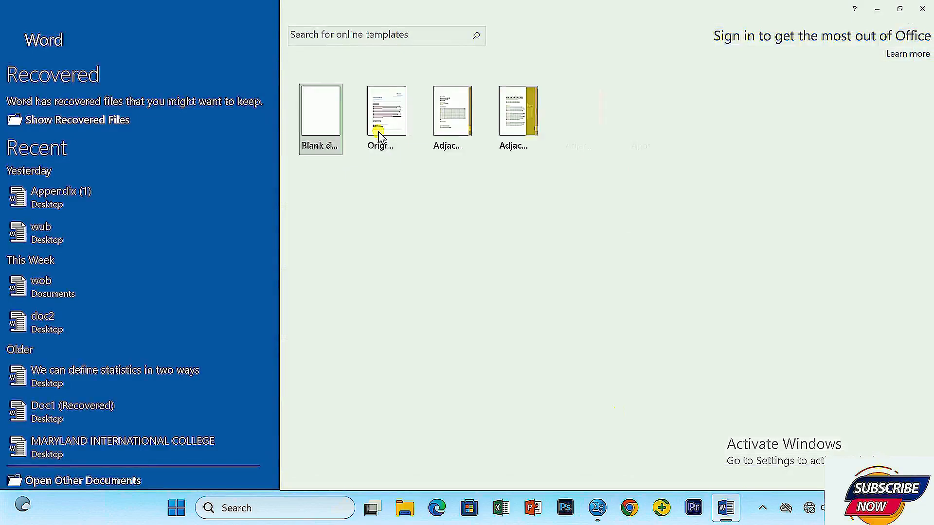
left_click(324, 121)
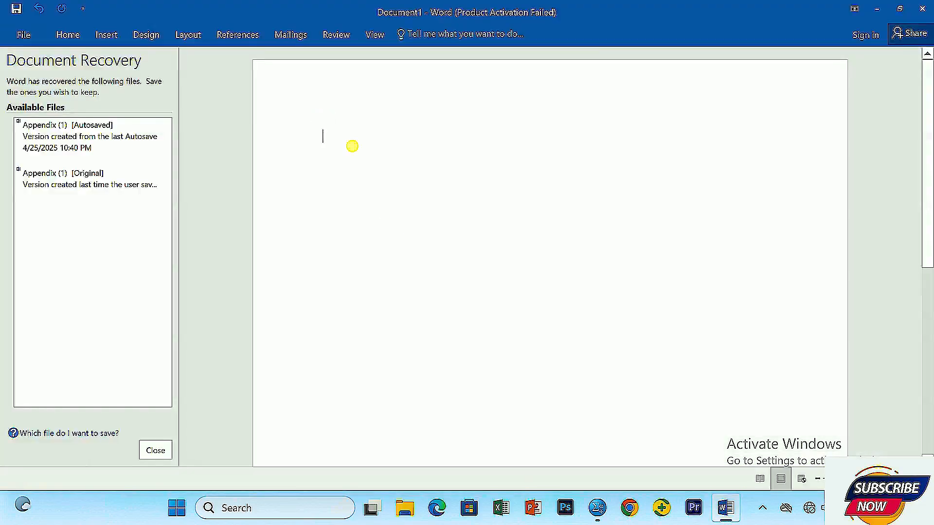
- Paste the copied Variables in the Equation table with its source formatting, and close the document recovery list, removing the recovered files
right_click(342, 133)
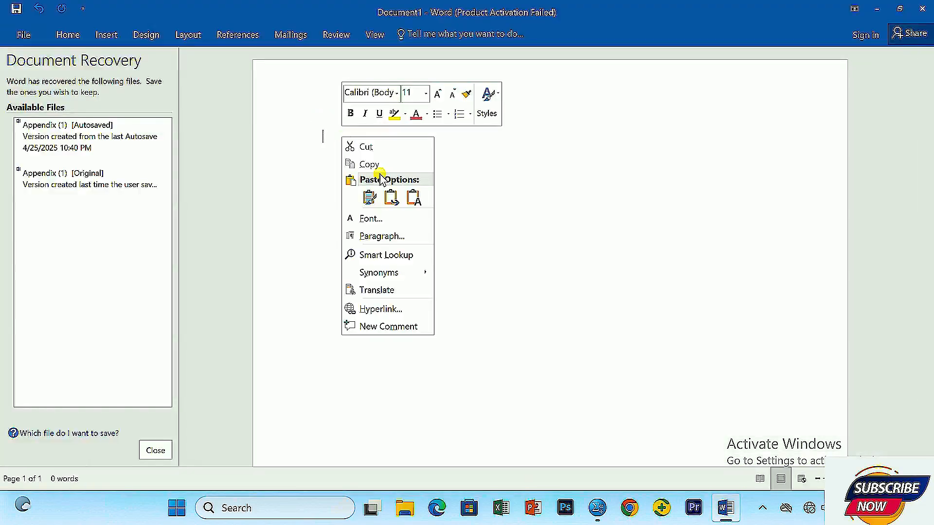
left_click(366, 194)
left_click(156, 450)
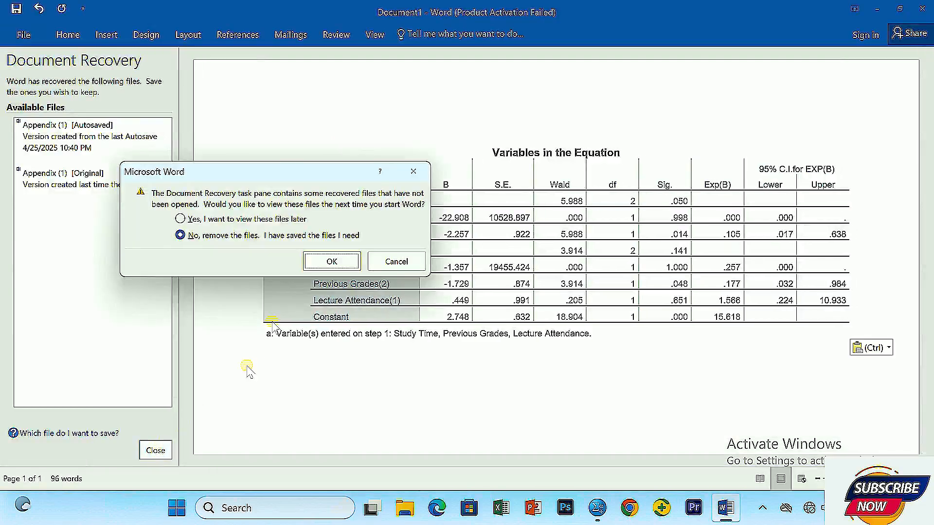
left_click(328, 261)
- Highlight in yellow the Sig. values of Study Time, Study Time(2), Previous Grades(2) and Constant in the pasted table
left_click_drag(594, 202, 575, 205)
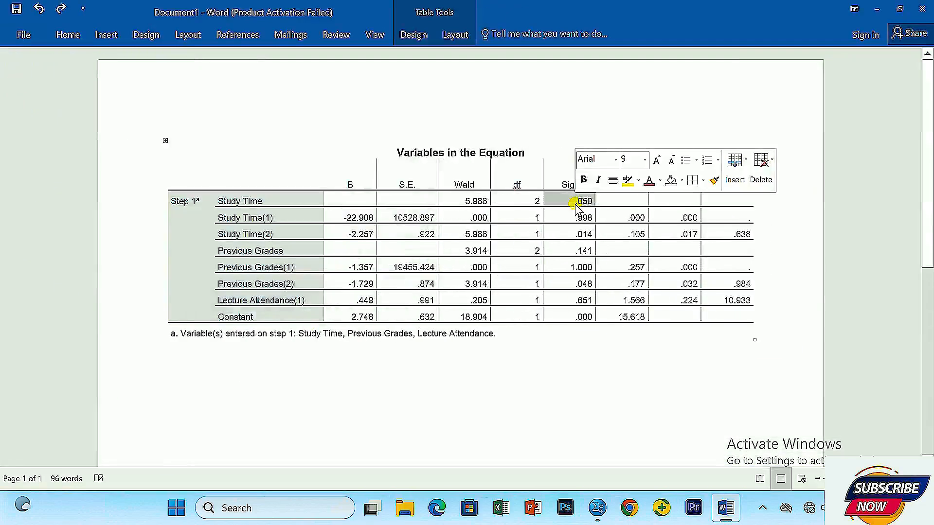
left_click(627, 181)
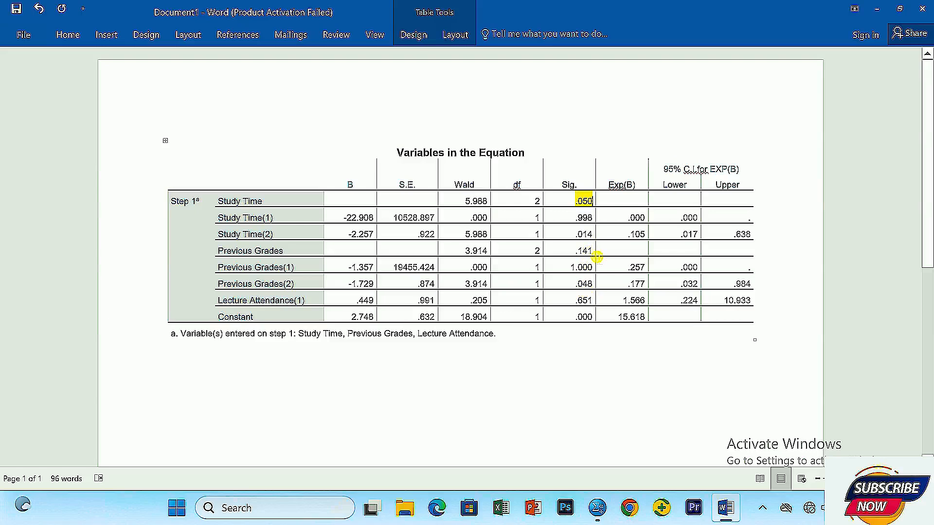
left_click_drag(593, 235, 583, 238)
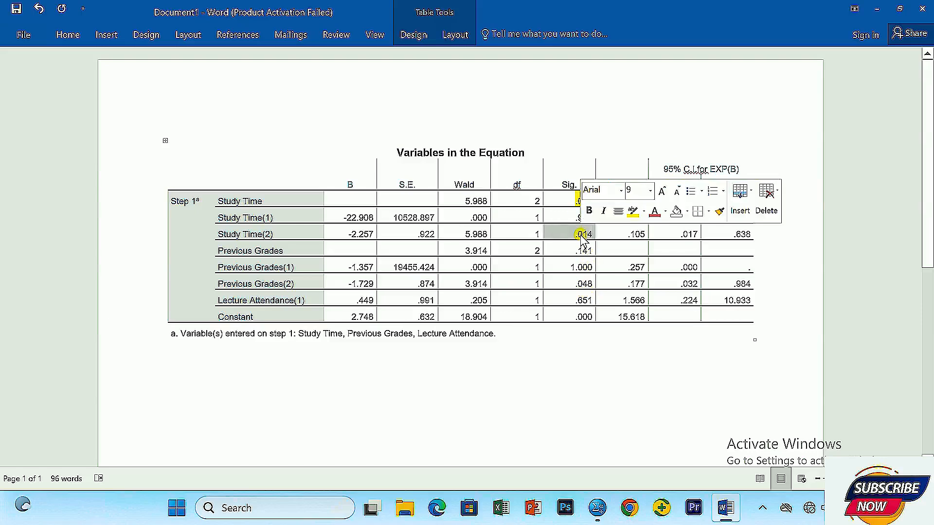
left_click(631, 210)
left_click_drag(593, 284, 579, 285)
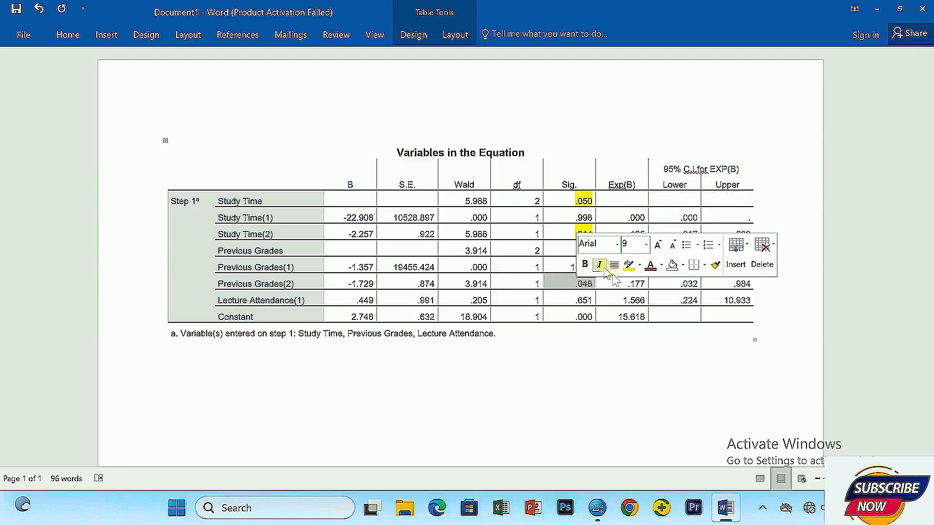
left_click(629, 265)
left_click_drag(593, 317, 578, 318)
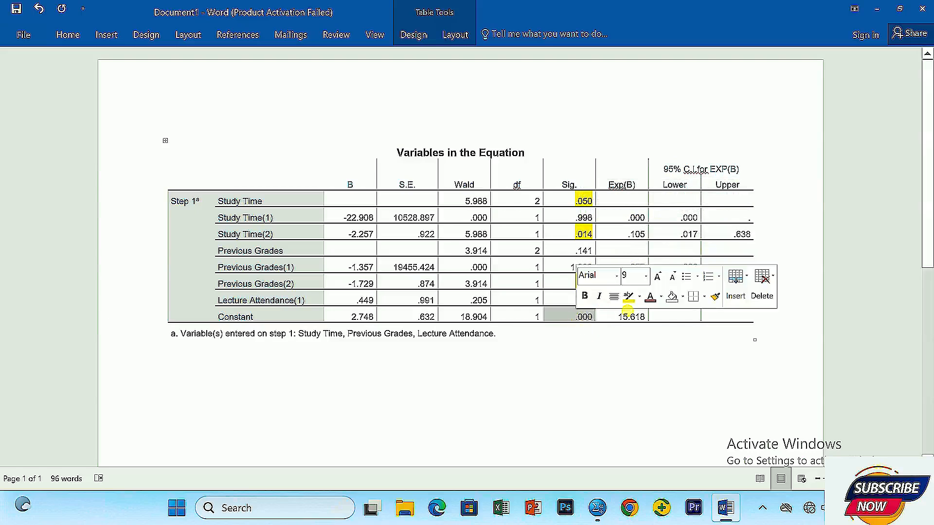
left_click(628, 297)
left_click(750, 159)
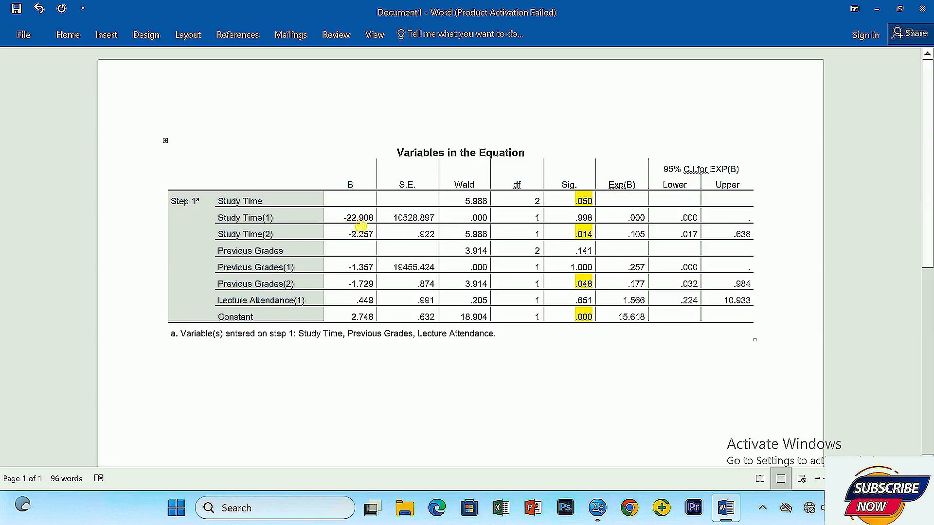
- Check the value labels of the Study Time variable in the SPSS dataset, and return to the coefficients table in Word
key("alt+Tab")
left_click(423, 104)
left_click(423, 105)
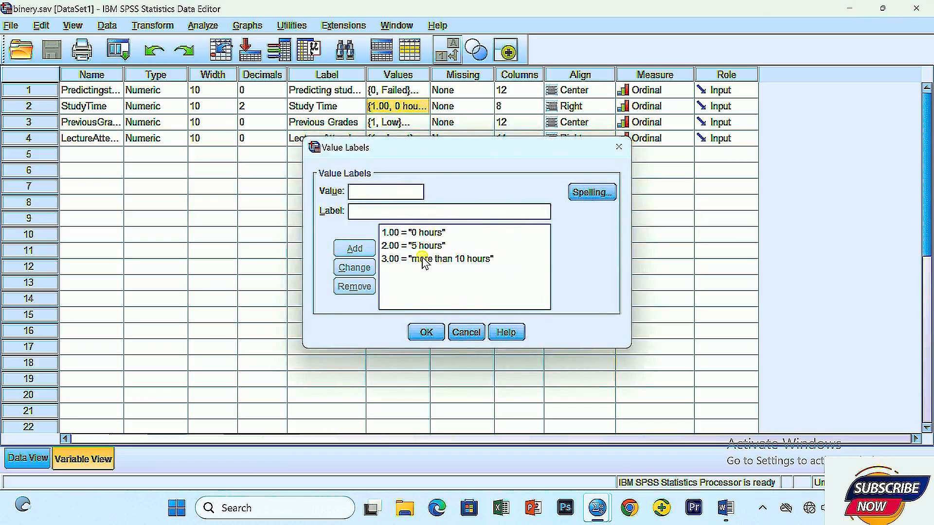
key("alt+Tab")
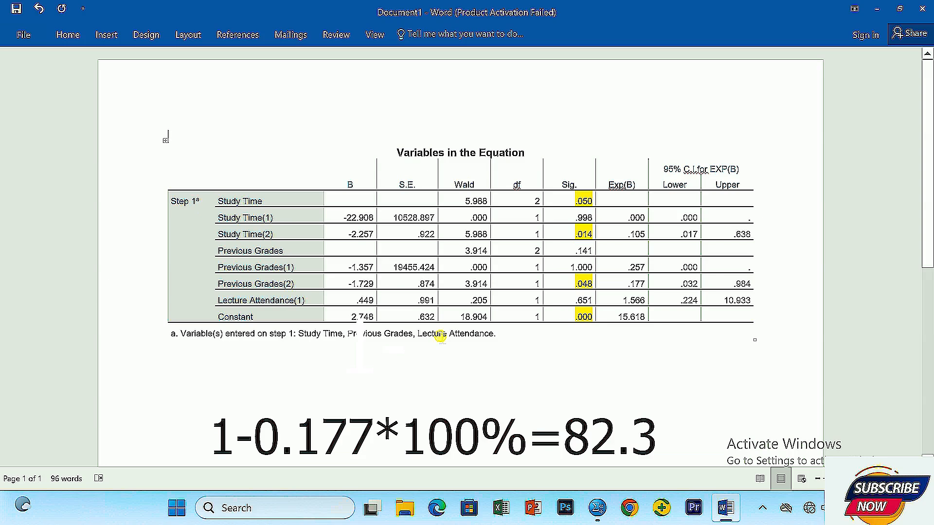
- Switch to the binery.sav dataset in SPSS and view its data and variable definitions
left_click(487, 373)
left_click(597, 508)
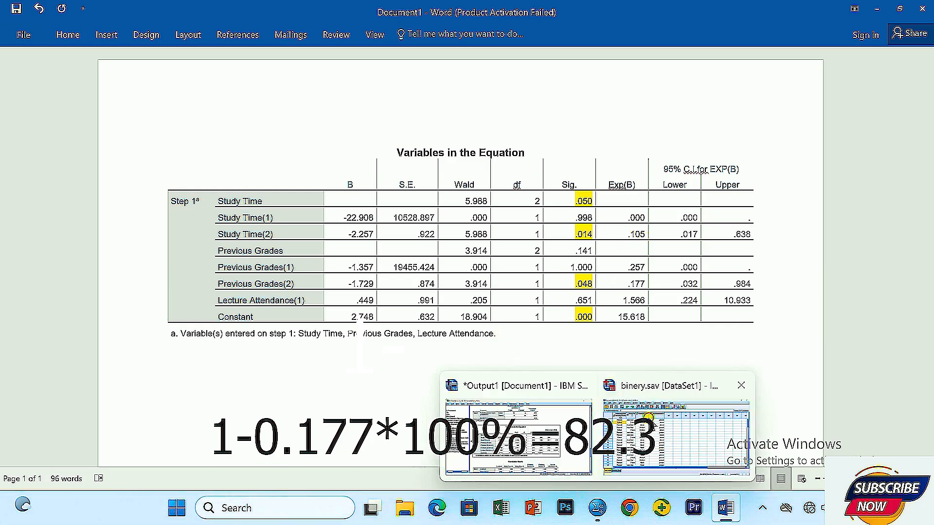
left_click(797, 428)
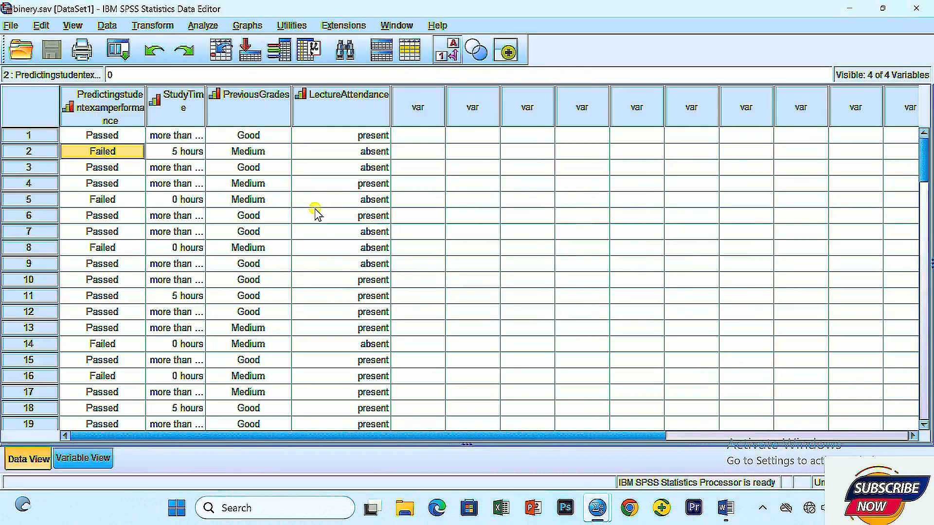
left_click(78, 462)
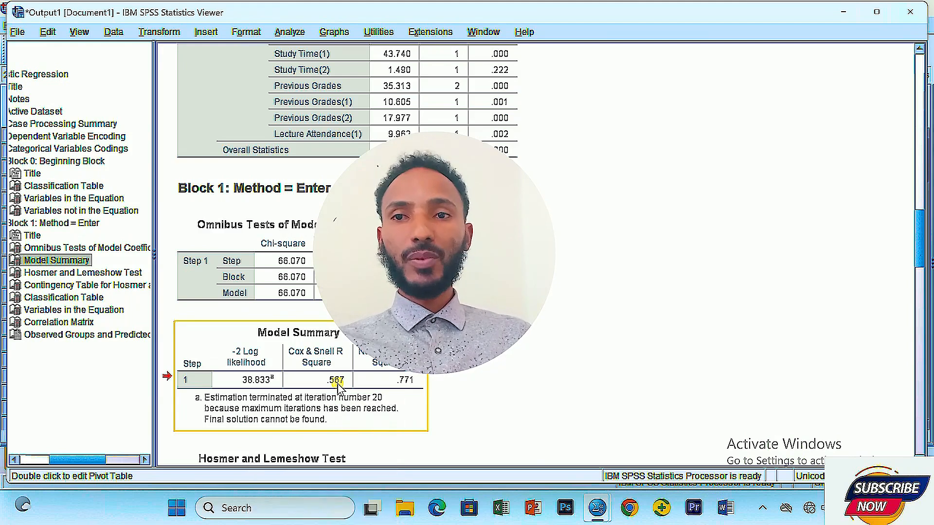
- Review the Block 1 Model Summary and the Hosmer and Lemeshow Test in the SPSS output
scroll(338, 387, "down", 4)
left_click(307, 384)
scroll(305, 322, "down", 2)
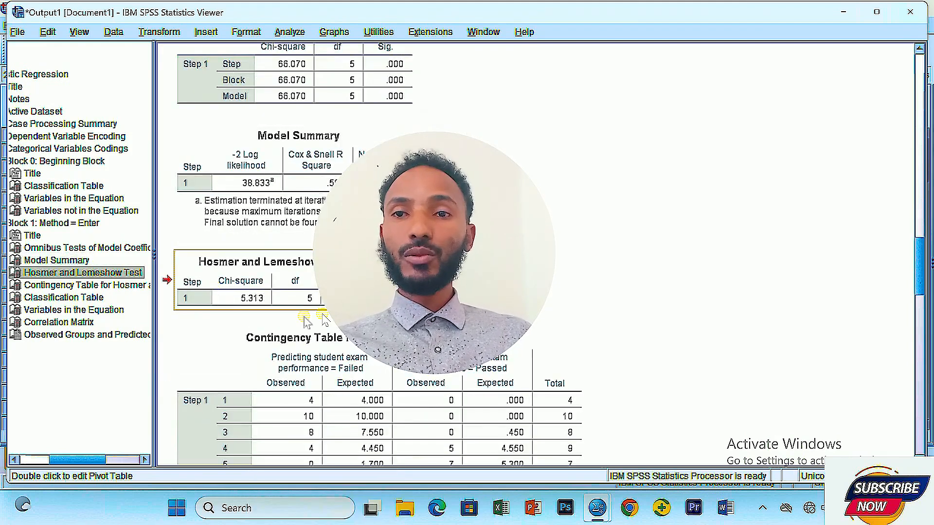